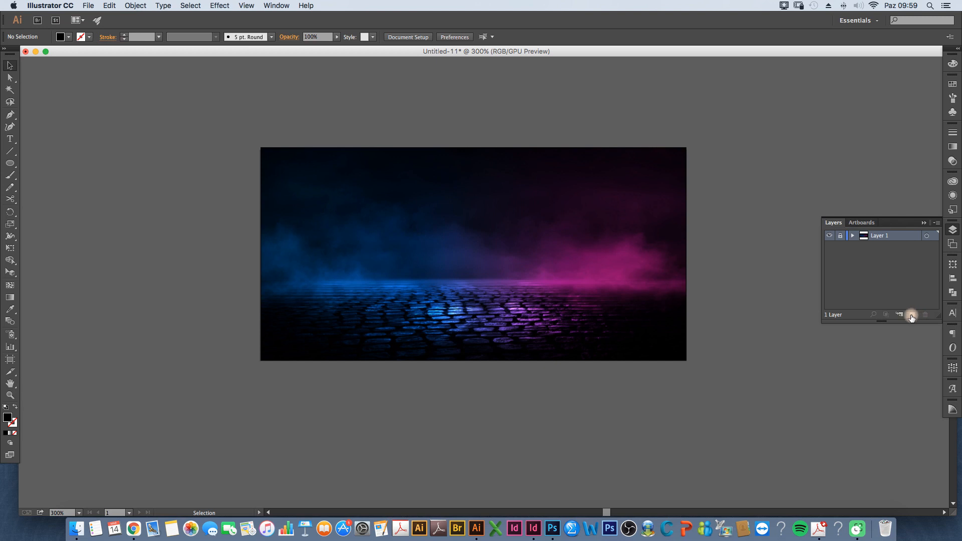
# Add a new layer above the locked layer holding the background image.
pyautogui.click(911, 315)
pyautogui.click(922, 224)
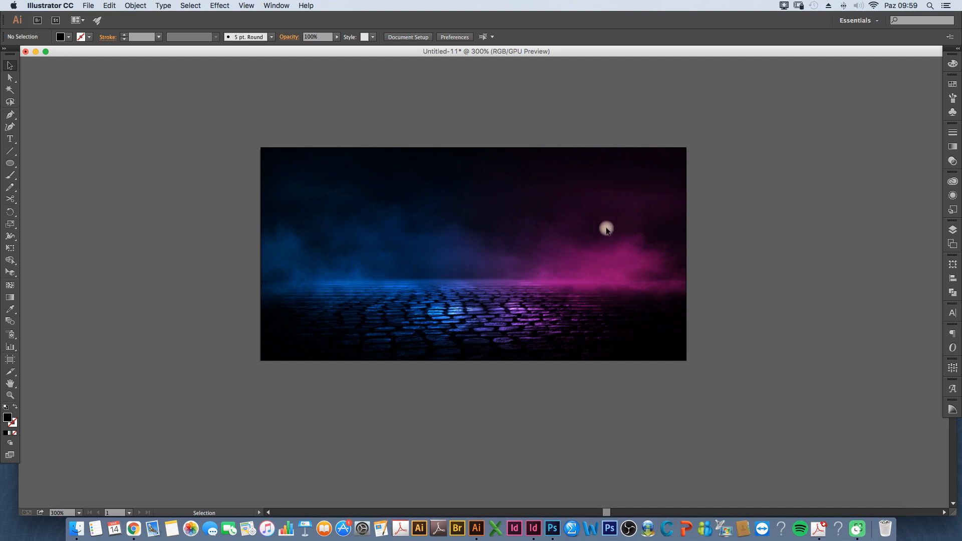
pyautogui.moveTo(580, 234); pyautogui.dragTo(587, 226)
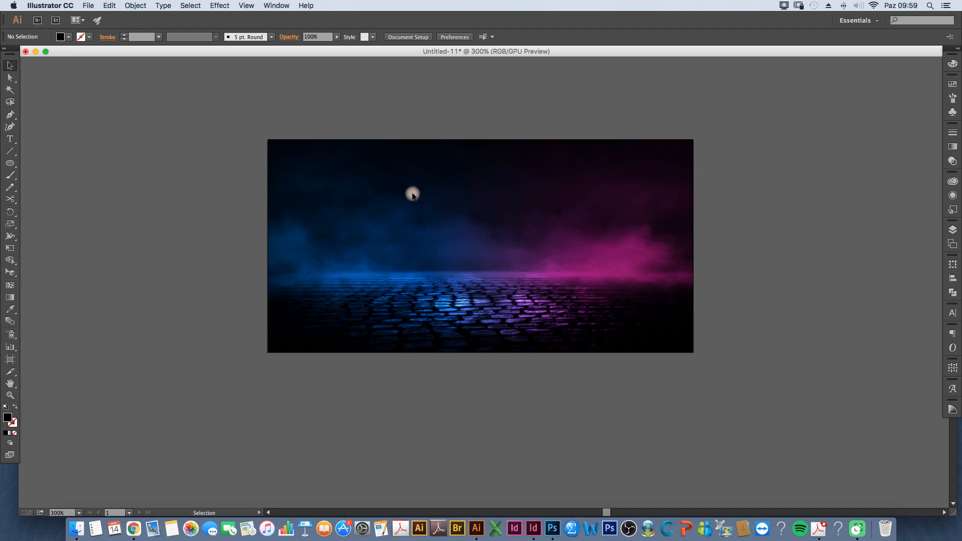
# Add the point text "NEON" in capitals over the dark area above the cobblestones.
pyautogui.click(11, 140)
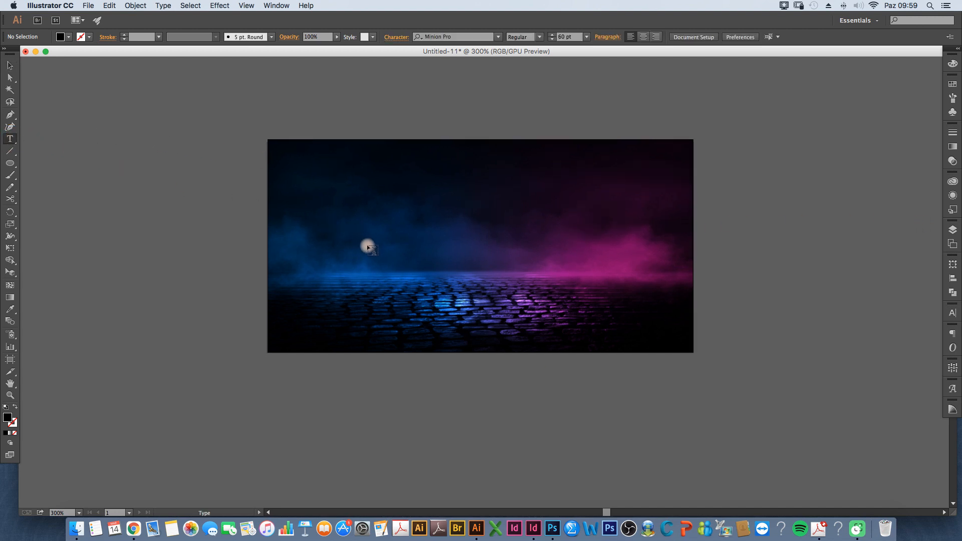
pyautogui.click(370, 247)
pyautogui.write('ne')
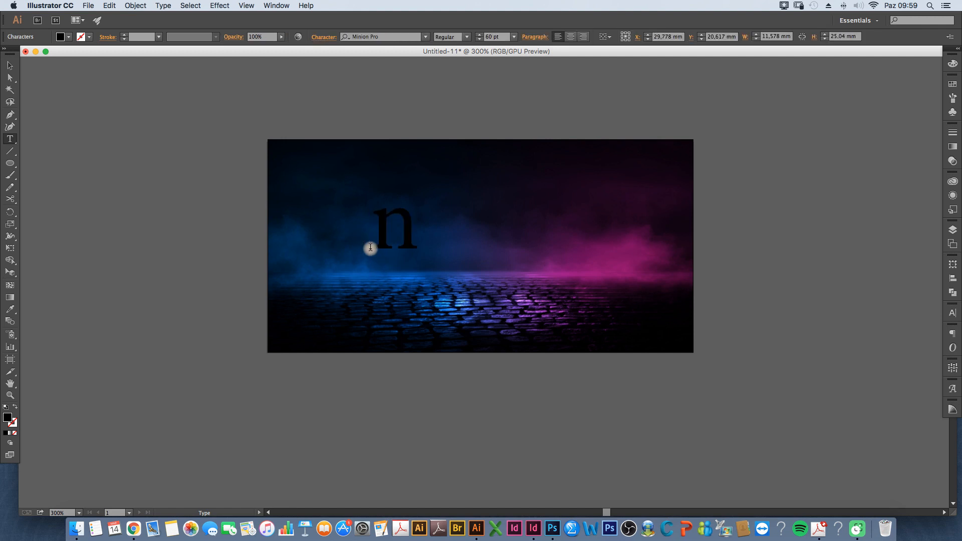
pyautogui.press('BackSpace')
pyautogui.press('BackSpace')
pyautogui.write('NEON')
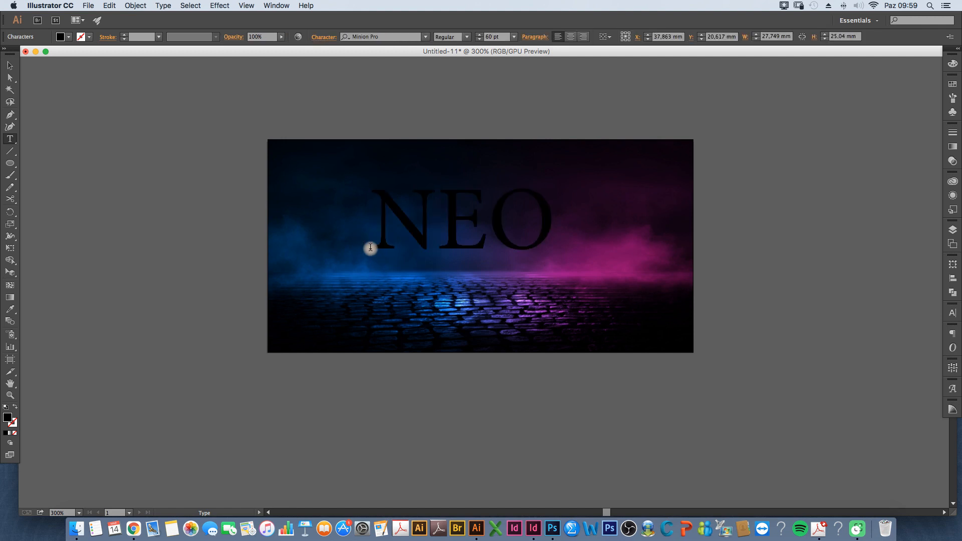
# Nudge the NEON text left and down to roughly centre it over the background image.
pyautogui.click(10, 65)
pyautogui.press('Left')
pyautogui.press('Left')
pyautogui.press('Left')
pyautogui.press('Down')
pyautogui.press('Down')
pyautogui.press('Down')
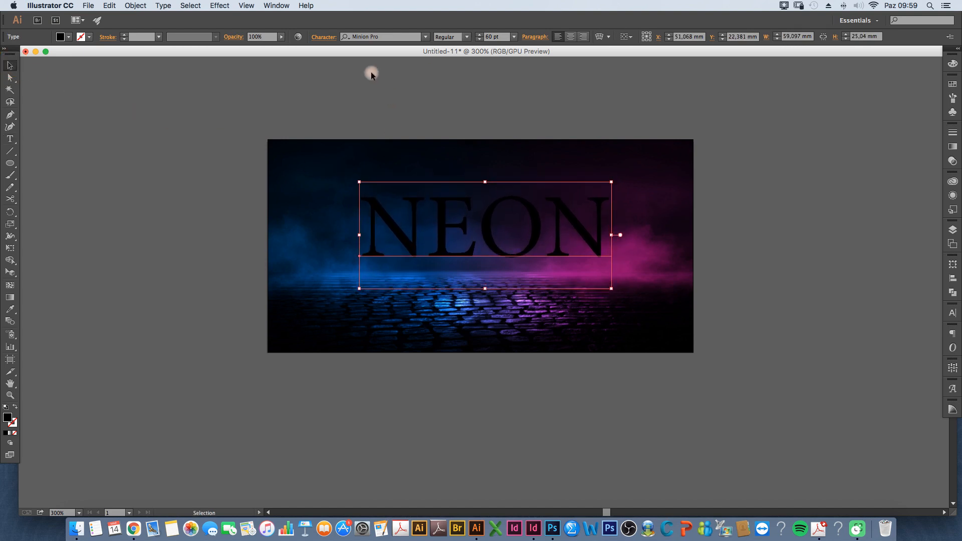
# Set the NEON text's font to Arial Rounded MT Std and nudge it left to recentre it on the image.
pyautogui.click(379, 36)
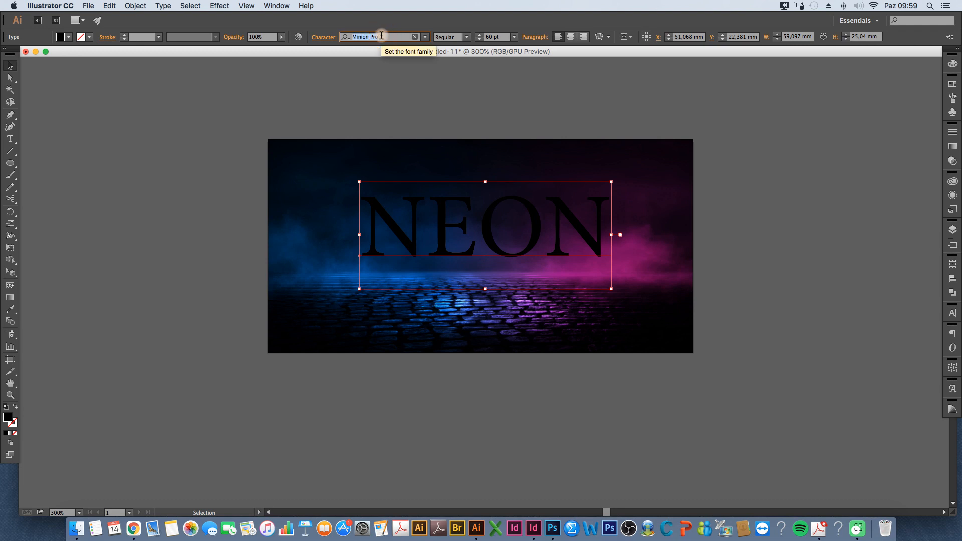
pyautogui.write('Ari')
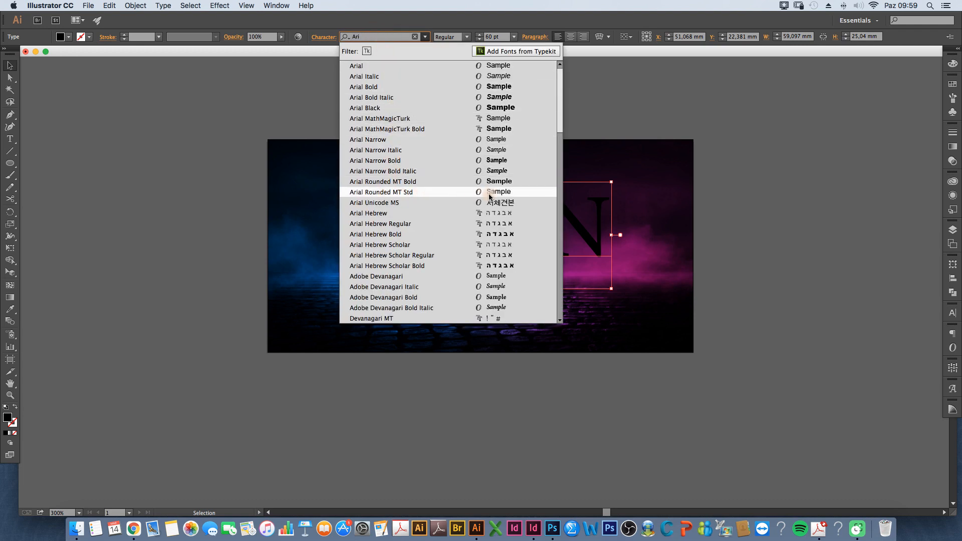
pyautogui.click(425, 197)
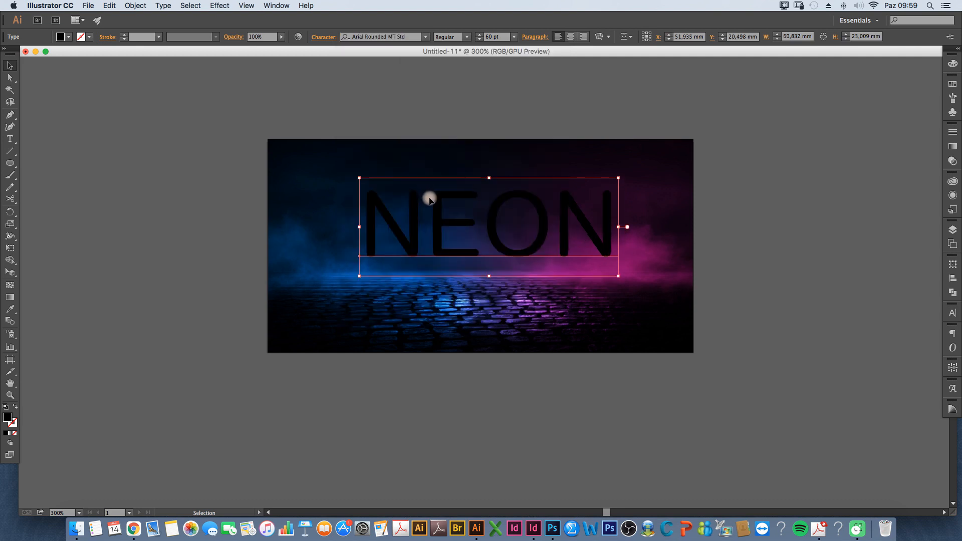
pyautogui.press('Left')
pyautogui.press('Left')
pyautogui.press('Left')
pyautogui.press('Left')
pyautogui.press('Left')
pyautogui.press('Left')
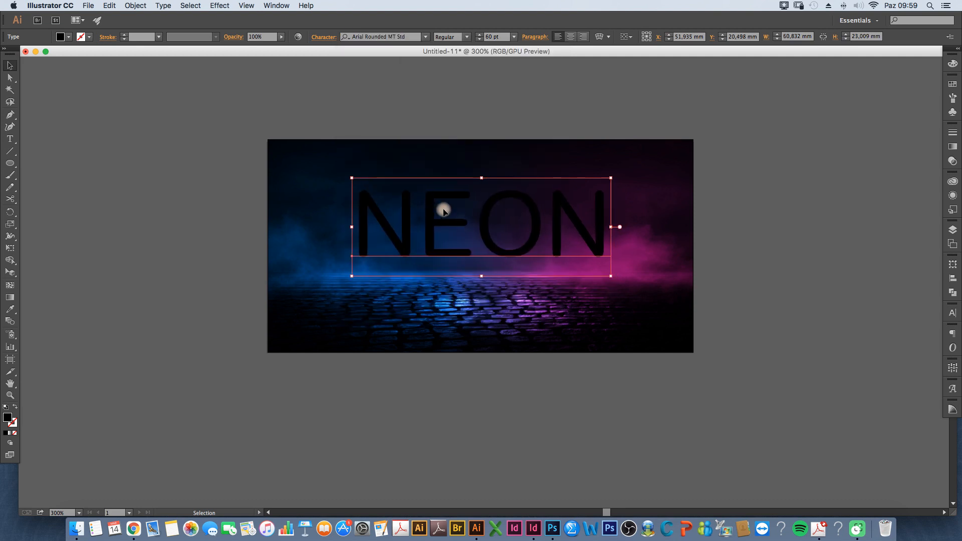
# Change the NEON text's fill colour to white.
pyautogui.click(68, 36)
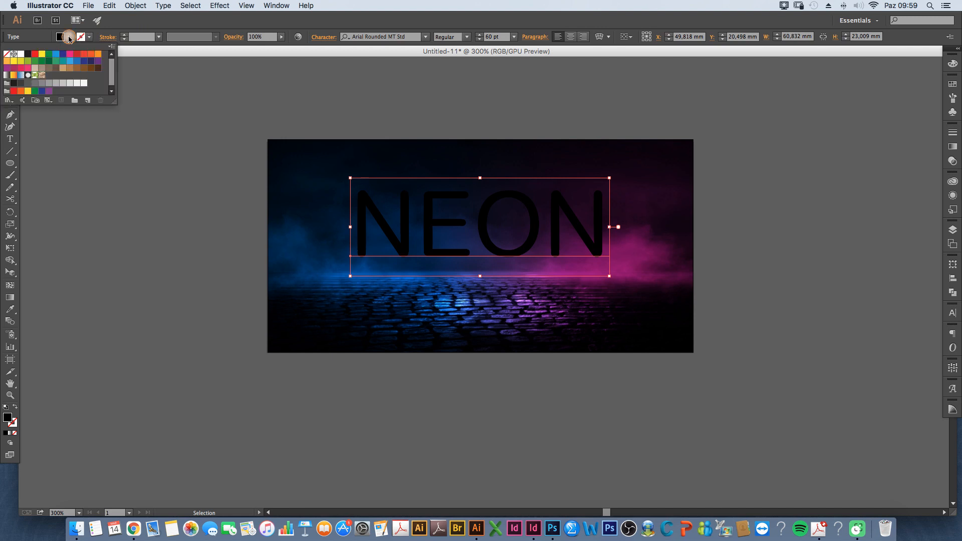
pyautogui.click(20, 54)
pyautogui.click(504, 105)
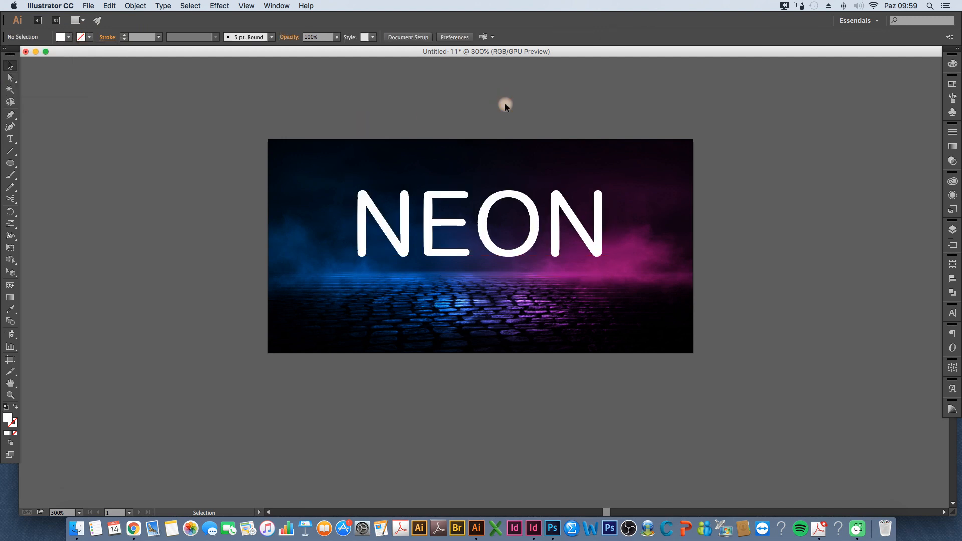
# Convert the NEON text to outlines.
pyautogui.click(496, 199)
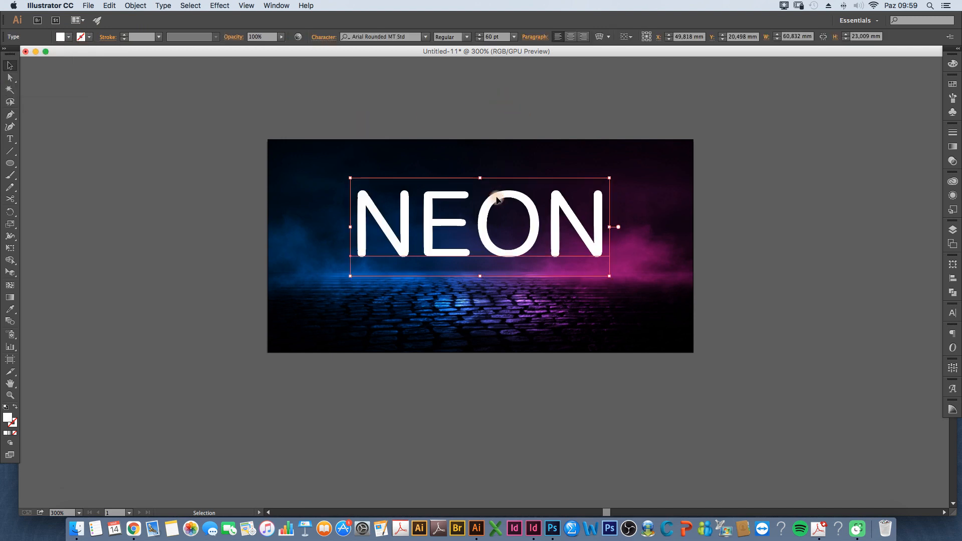
pyautogui.click(161, 6)
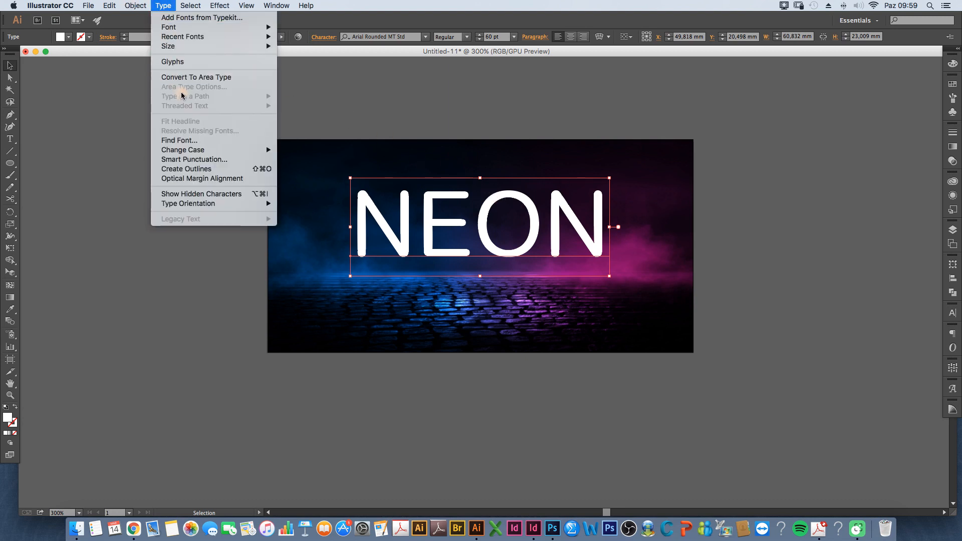
pyautogui.click(182, 172)
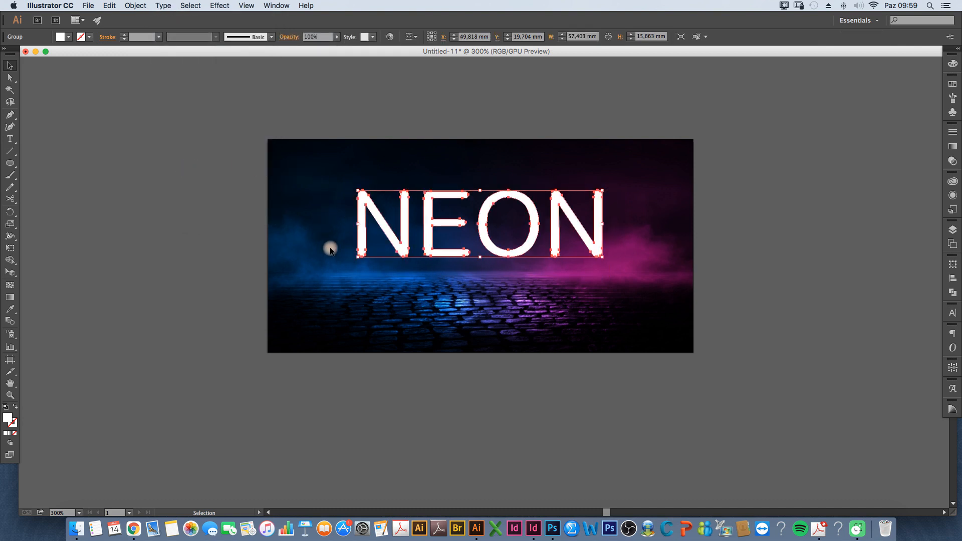
# Offset the outlined NEON letters' paths by -0,5 mm with Miter joins and a miter limit of 4.
pyautogui.click(135, 6)
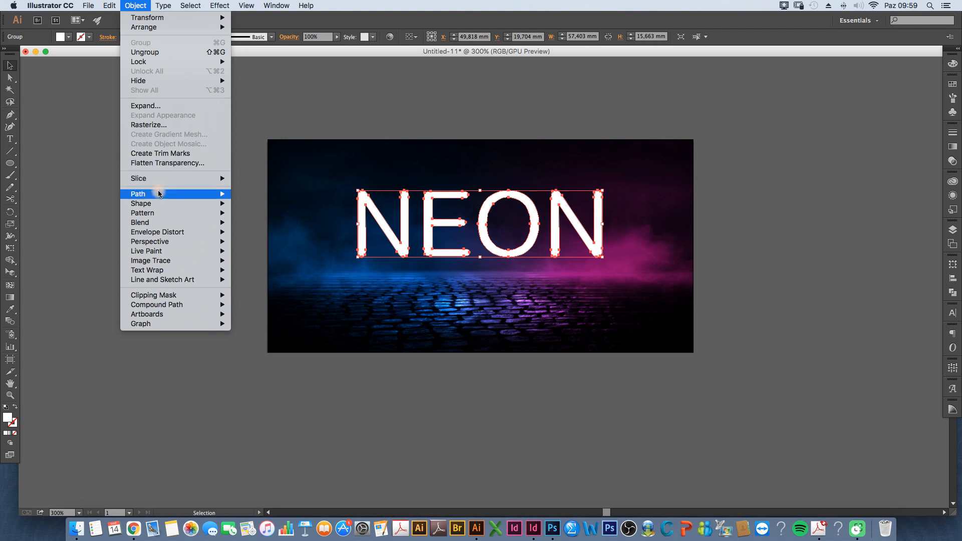
pyautogui.moveTo(158, 193)
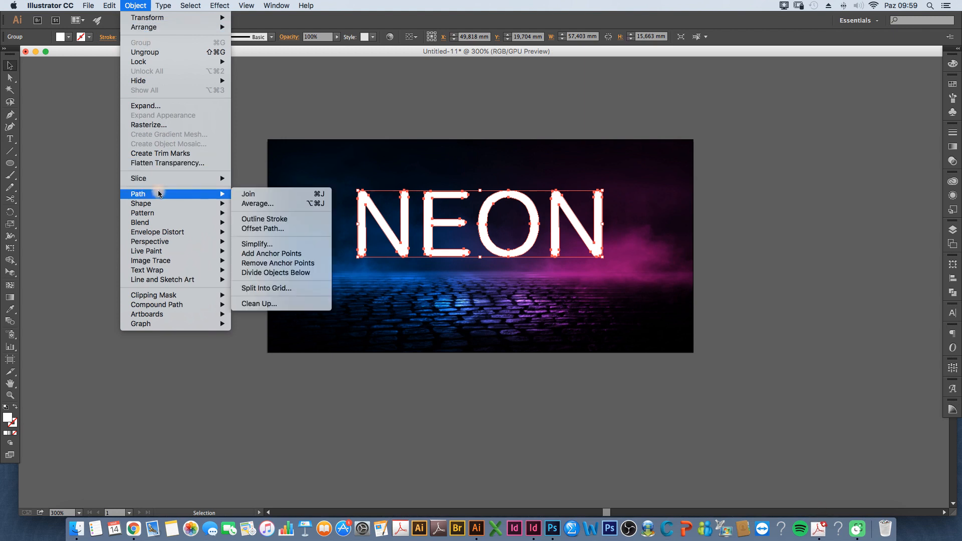
pyautogui.click(293, 229)
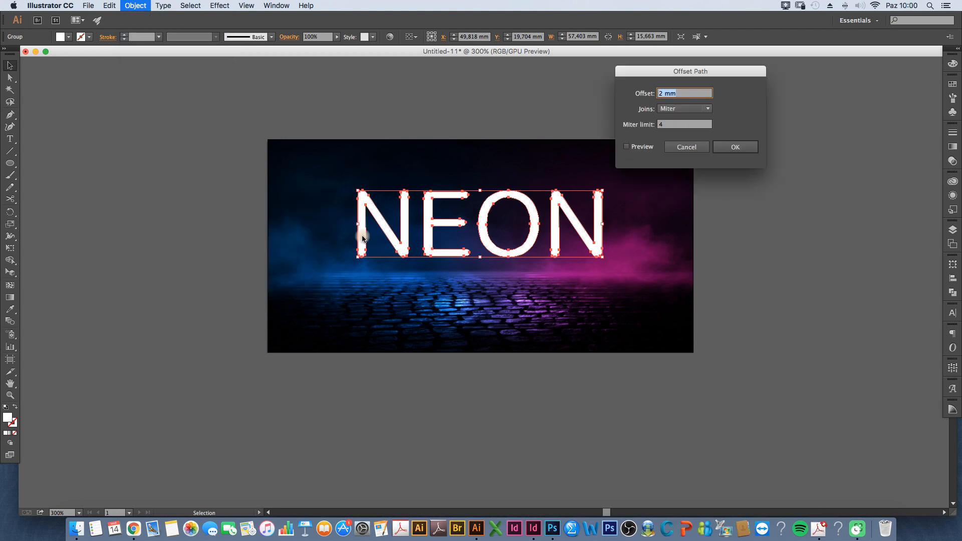
pyautogui.click(627, 147)
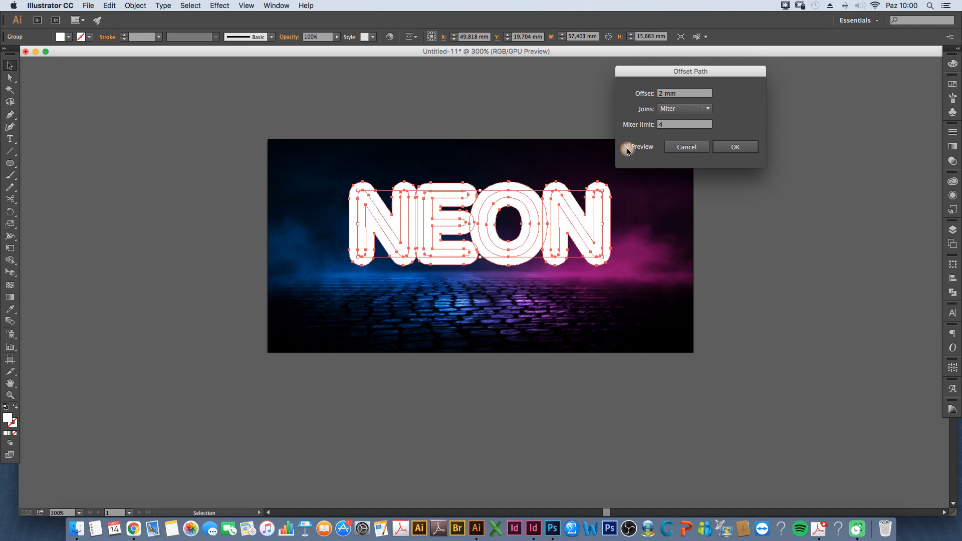
pyautogui.click(631, 94)
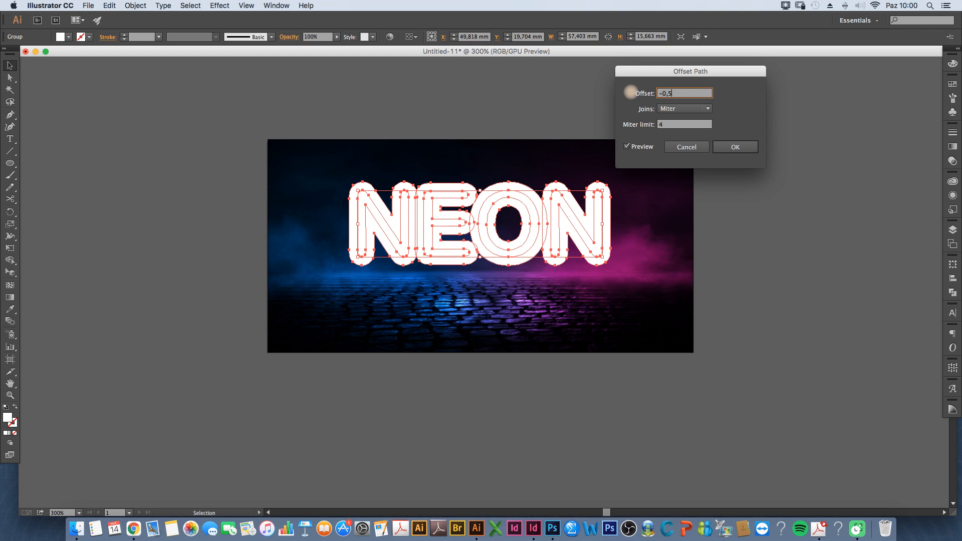
pyautogui.click(626, 146)
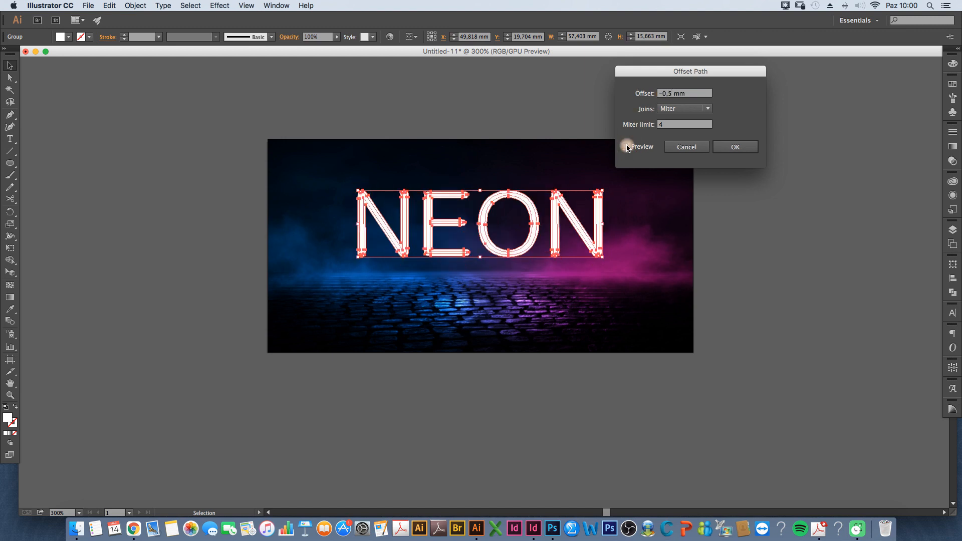
pyautogui.click(626, 146)
pyautogui.click(722, 149)
# Move the thin offset NEON letters straight down until they sit just below the thick word.
pyautogui.hotkey('alt', 'Down')
pyautogui.press('Down')
pyautogui.press('Down')
pyautogui.press('Down')
pyautogui.press('Down')
pyautogui.press('Down')
pyautogui.press('Up')
pyautogui.click(756, 186)
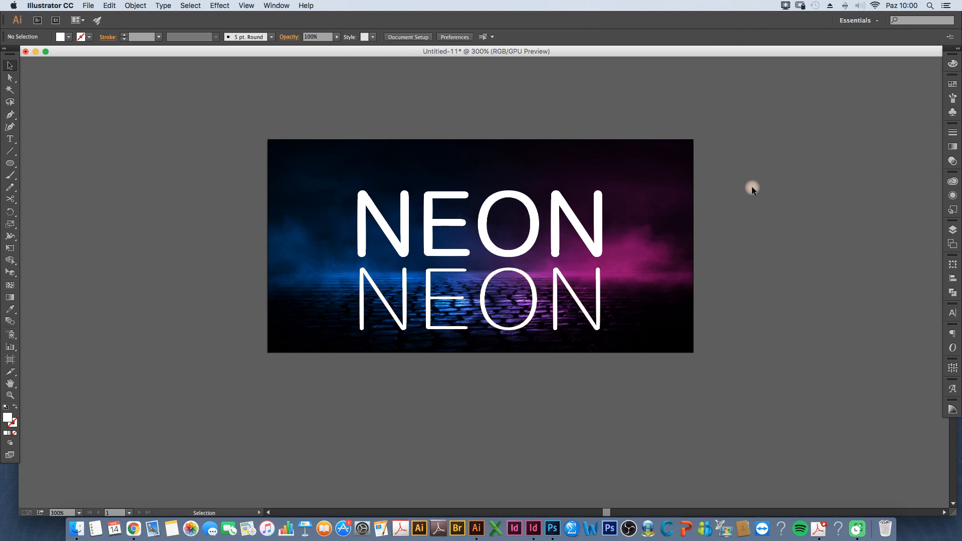
# Ungroup the combined thick and thin NEON lettering into individual letters.
pyautogui.click(604, 199)
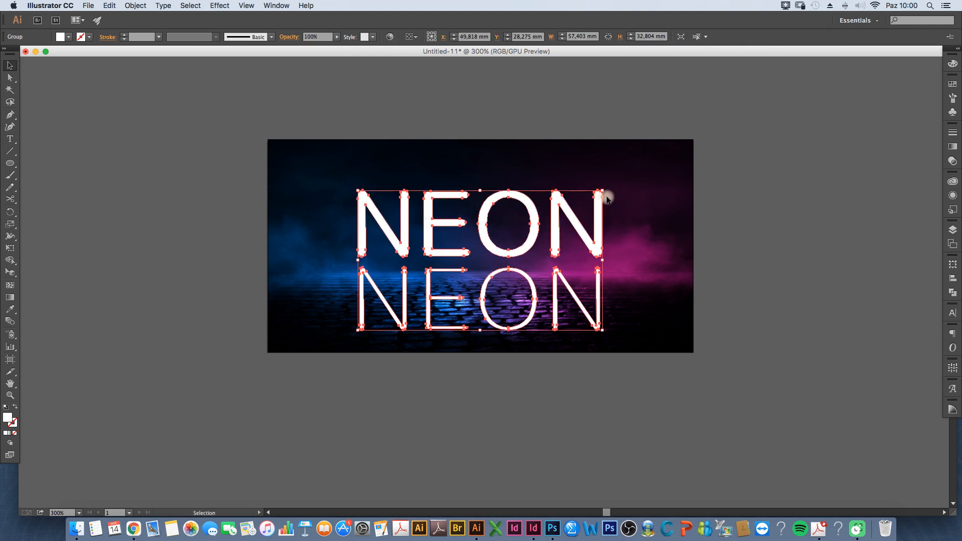
pyautogui.click(147, 6)
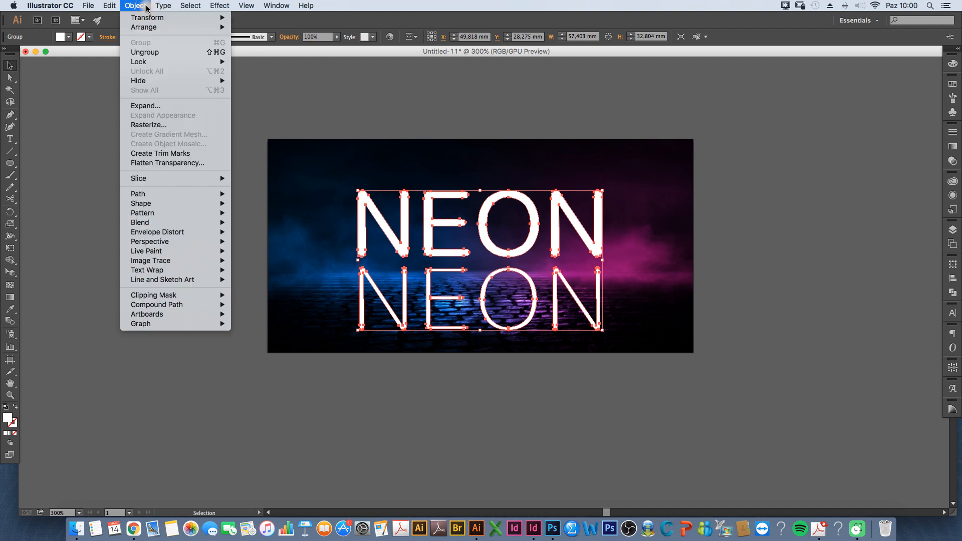
pyautogui.click(148, 52)
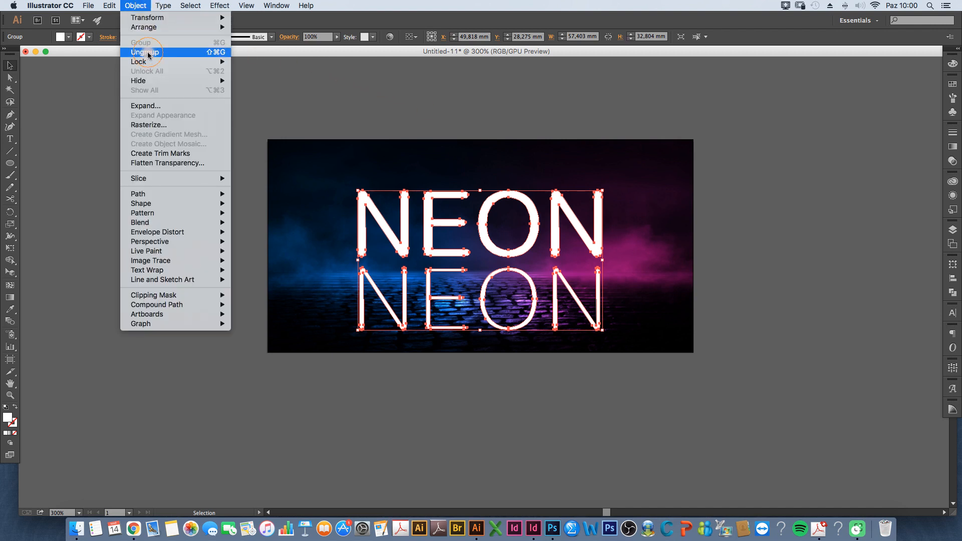
pyautogui.click(420, 107)
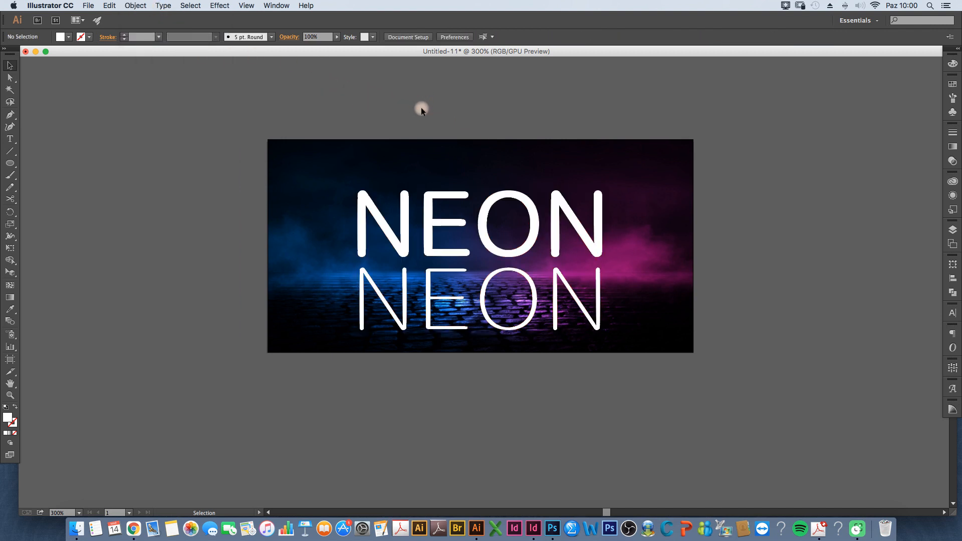
# Select single letters in the thick and thin words to check that each one is separate.
pyautogui.click(404, 234)
pyautogui.click(435, 226)
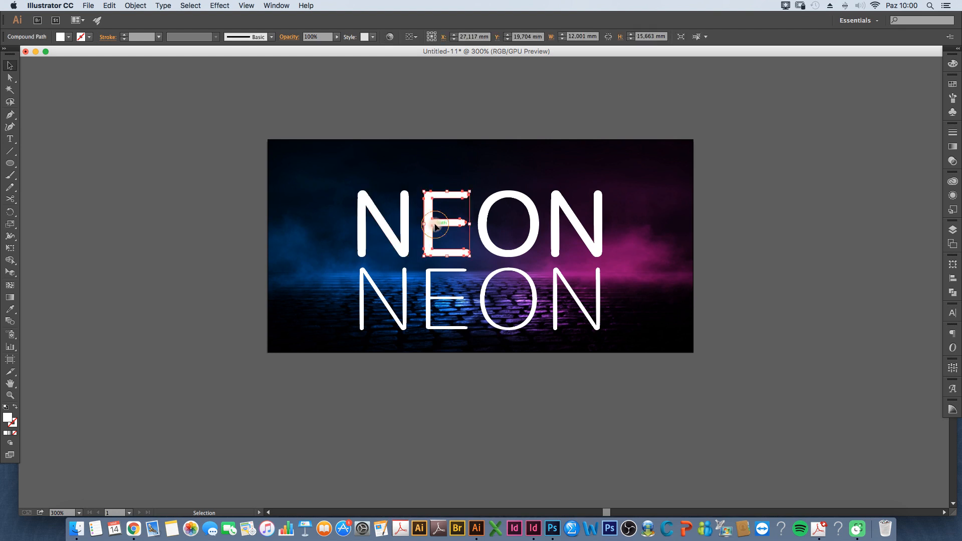
pyautogui.click(511, 214)
pyautogui.click(556, 281)
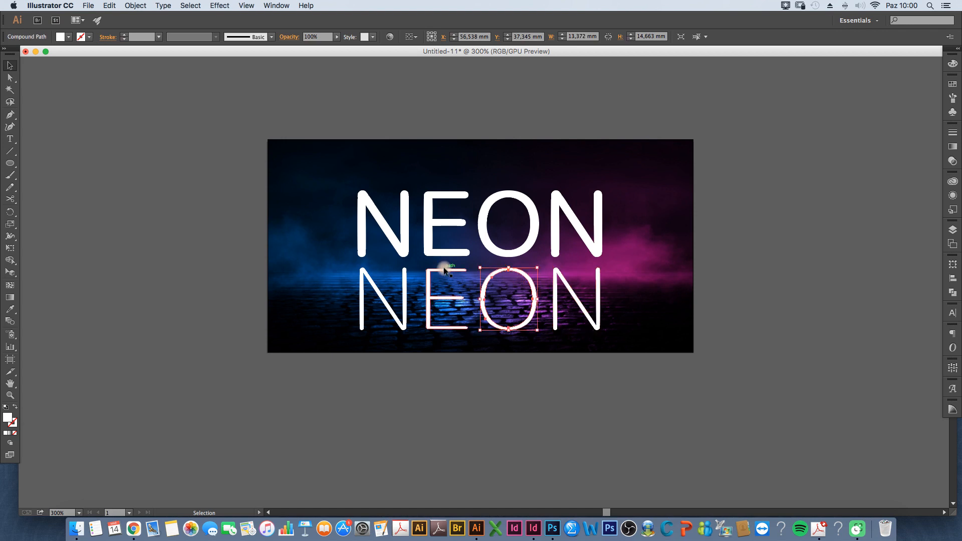
pyautogui.click(404, 275)
pyautogui.moveTo(404, 274); pyautogui.dragTo(387, 263)
# Group the first two letters, N and E, of the thick upper word.
pyautogui.moveTo(324, 180); pyautogui.dragTo(452, 238)
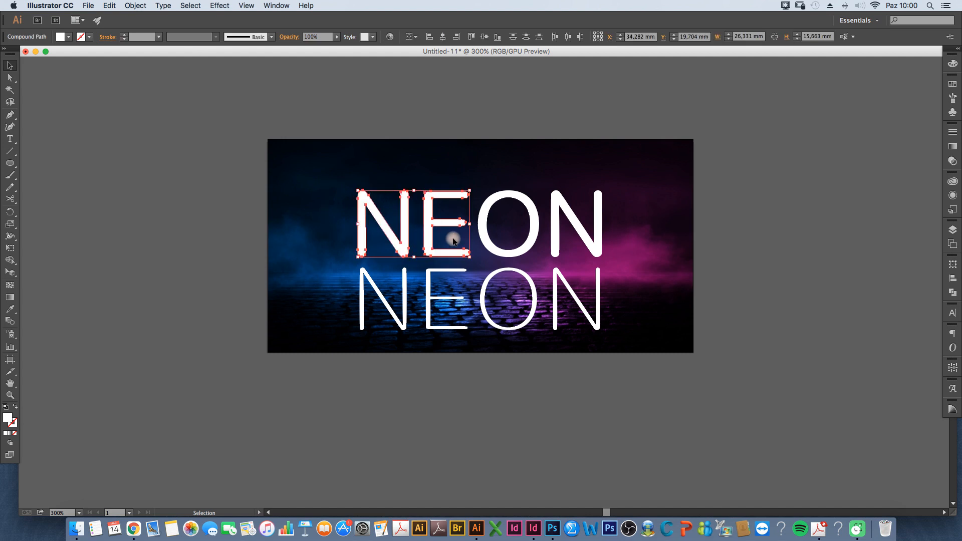
pyautogui.click(142, 7)
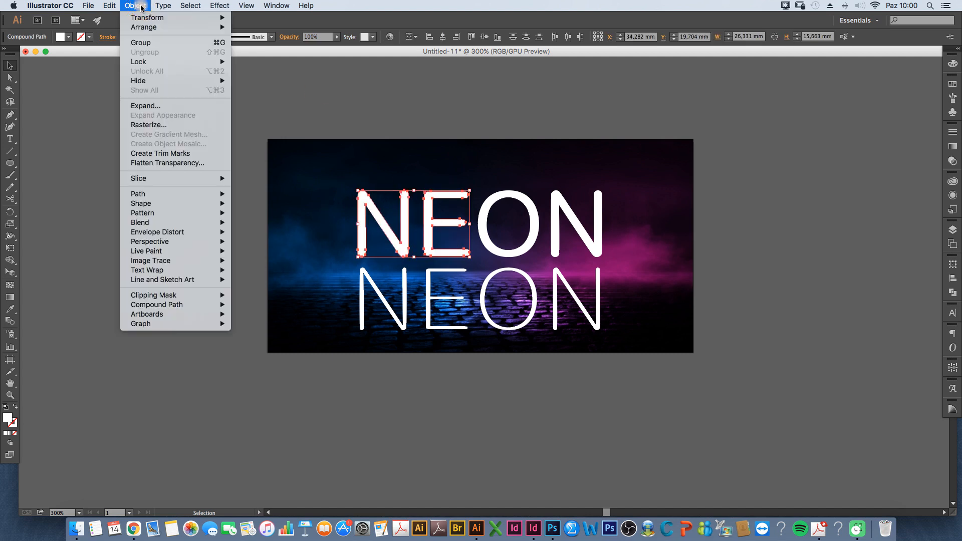
pyautogui.click(144, 44)
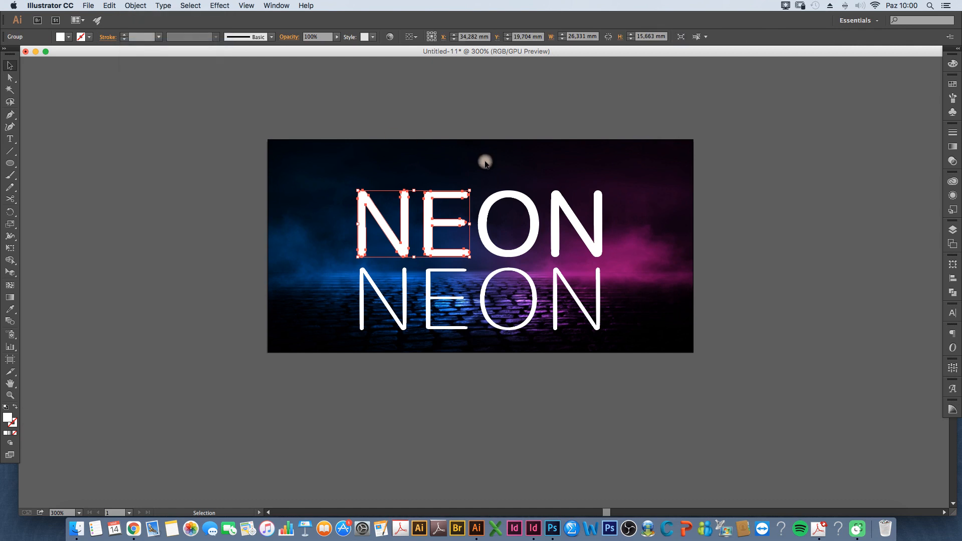
# Group the last two letters, O and N, of the thick upper word.
pyautogui.moveTo(478, 161); pyautogui.dragTo(608, 215)
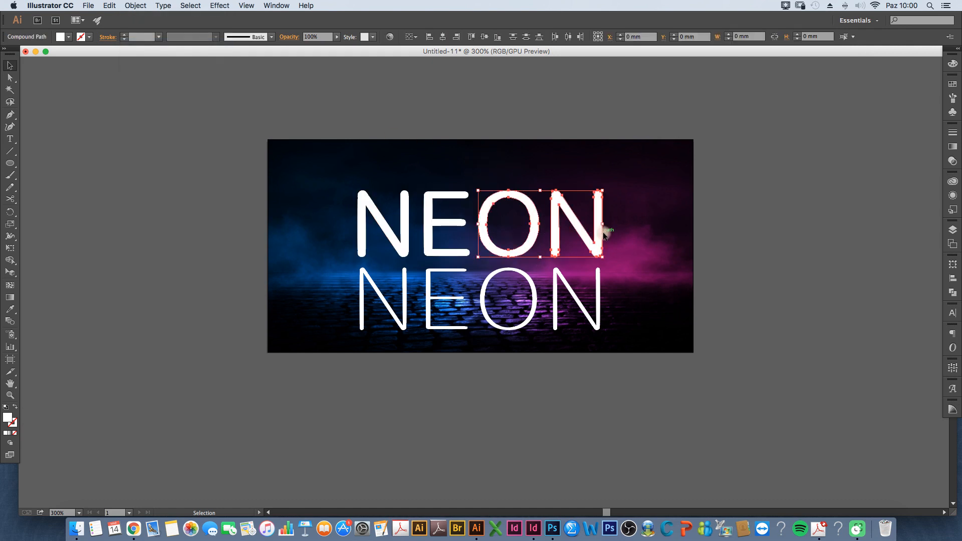
pyautogui.click(137, 6)
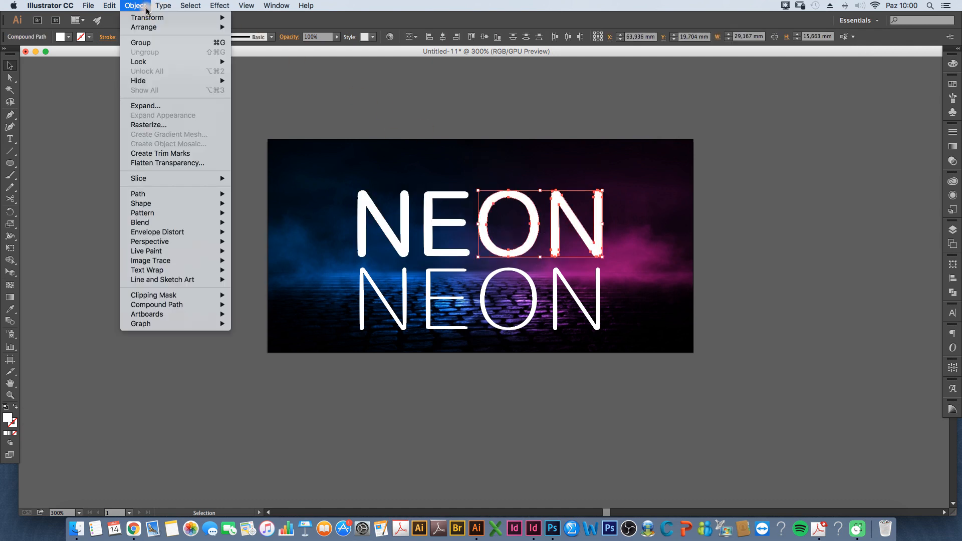
pyautogui.click(152, 44)
# Group the first two letters, N and E, of the thin lower word.
pyautogui.moveTo(318, 274); pyautogui.dragTo(461, 331)
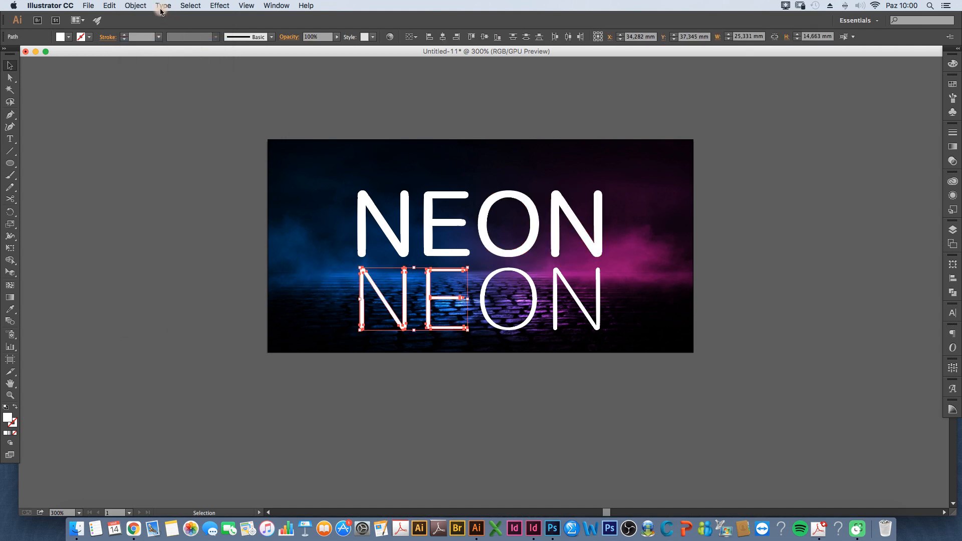
pyautogui.click(135, 6)
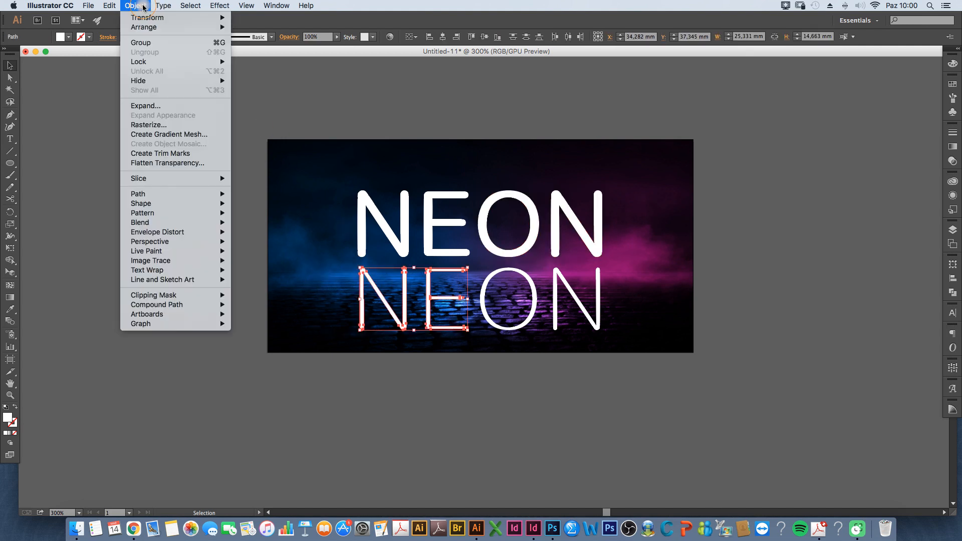
pyautogui.click(144, 43)
# Group the last two letters, O and N, of the thin lower word.
pyautogui.moveTo(653, 290); pyautogui.dragTo(490, 334)
pyautogui.click(136, 5)
pyautogui.click(141, 44)
pyautogui.click(458, 121)
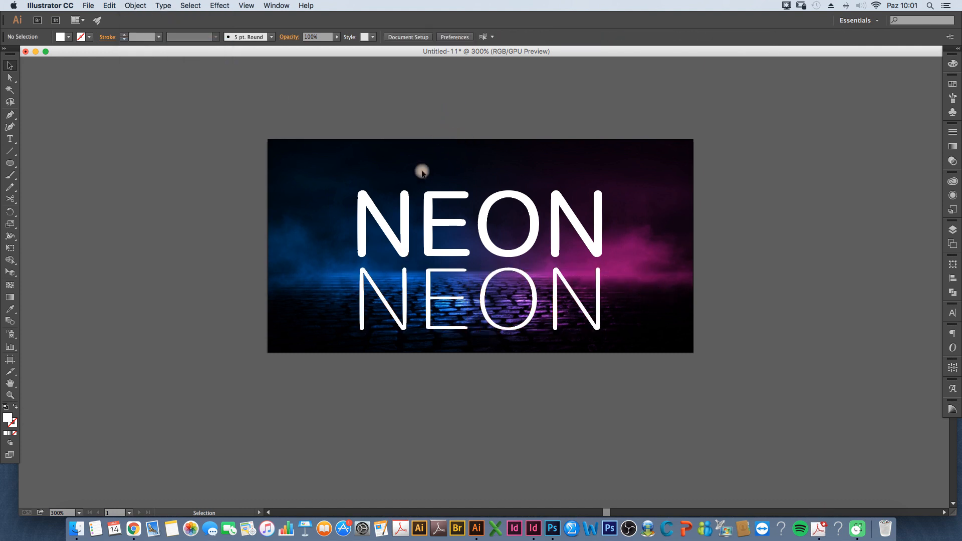
# Select each NE and ON pair in the thick and thin words to check the grouping.
pyautogui.click(406, 205)
pyautogui.click(491, 201)
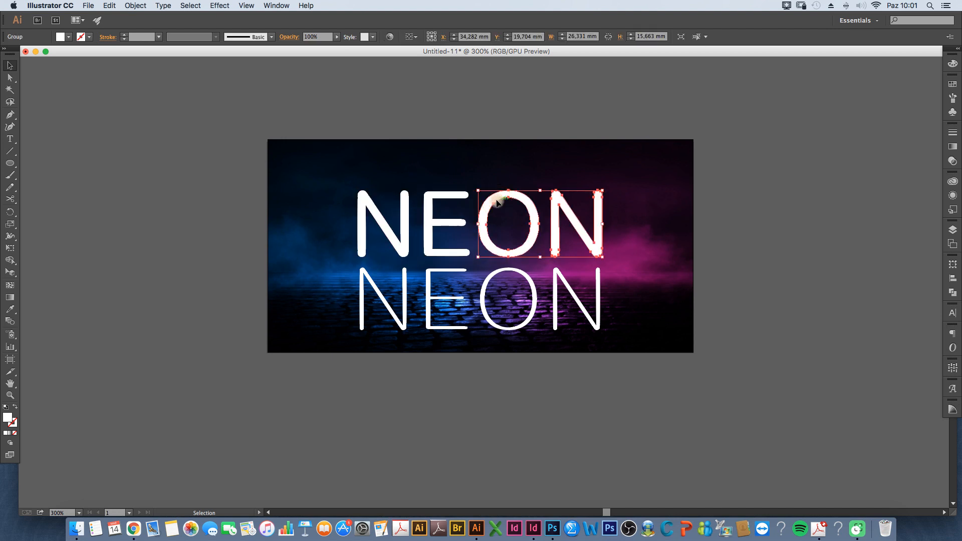
pyautogui.click(404, 308)
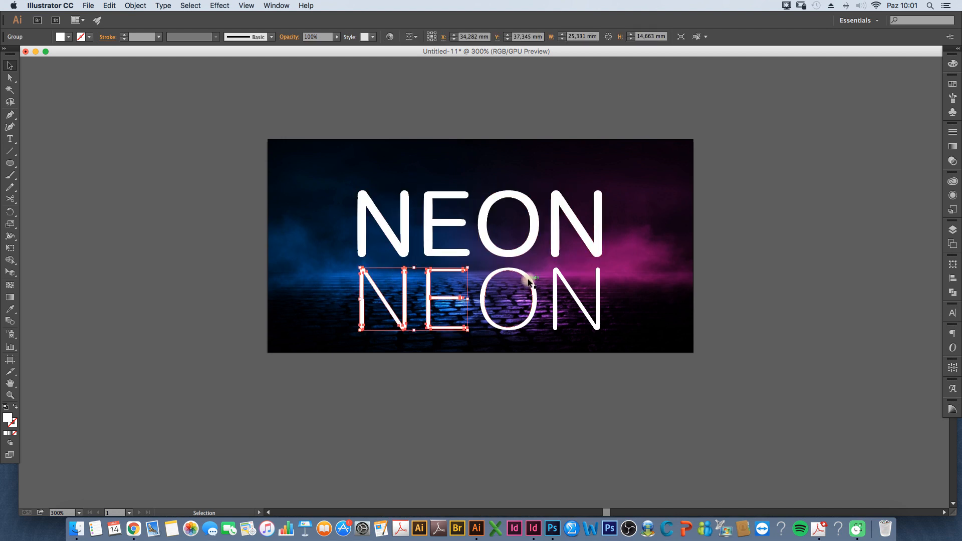
pyautogui.click(528, 282)
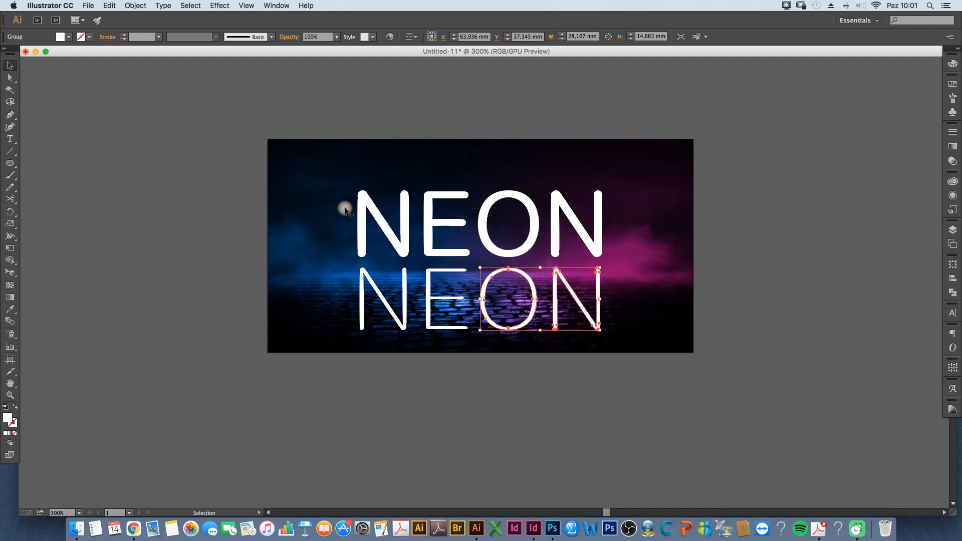
pyautogui.click(415, 361)
# Fill the thick upper NE group with the bright blue swatch.
pyautogui.click(397, 239)
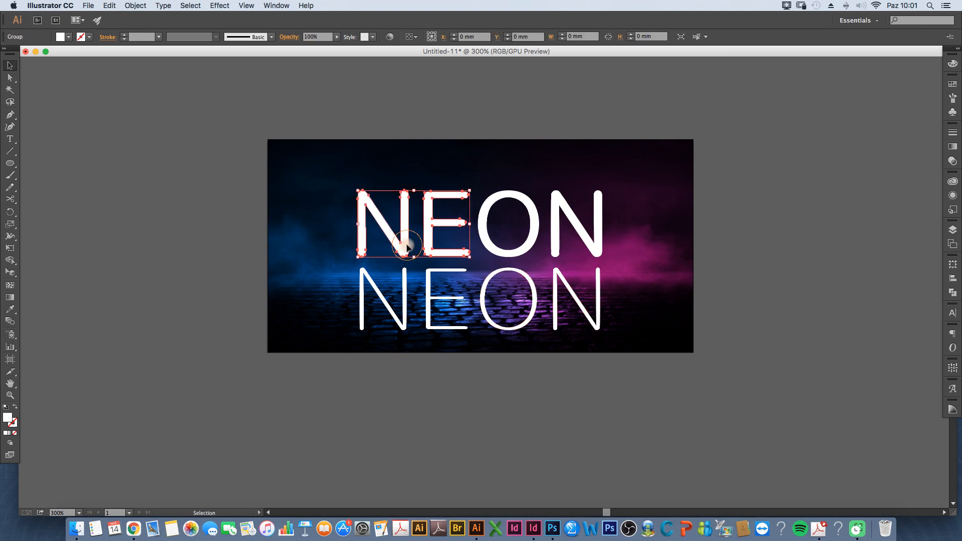
pyautogui.click(68, 37)
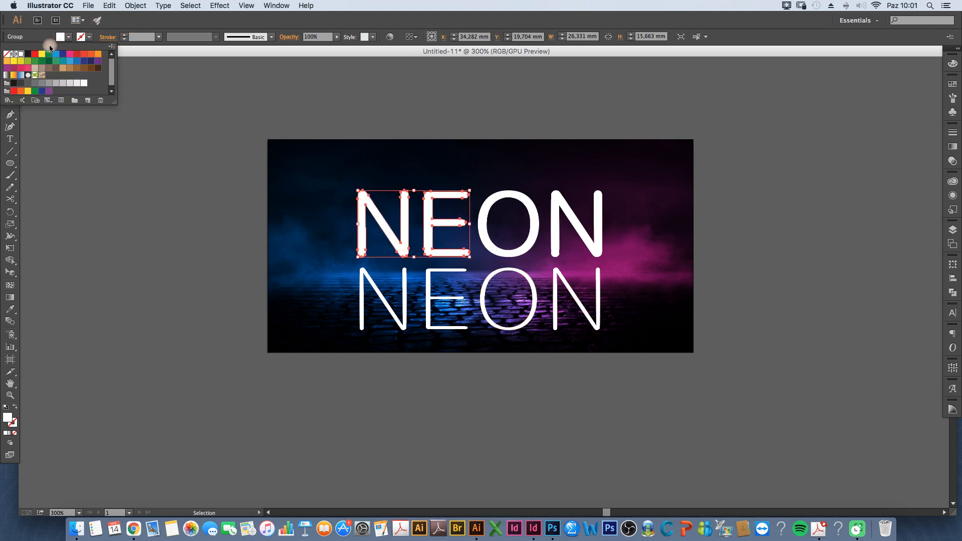
pyautogui.click(56, 53)
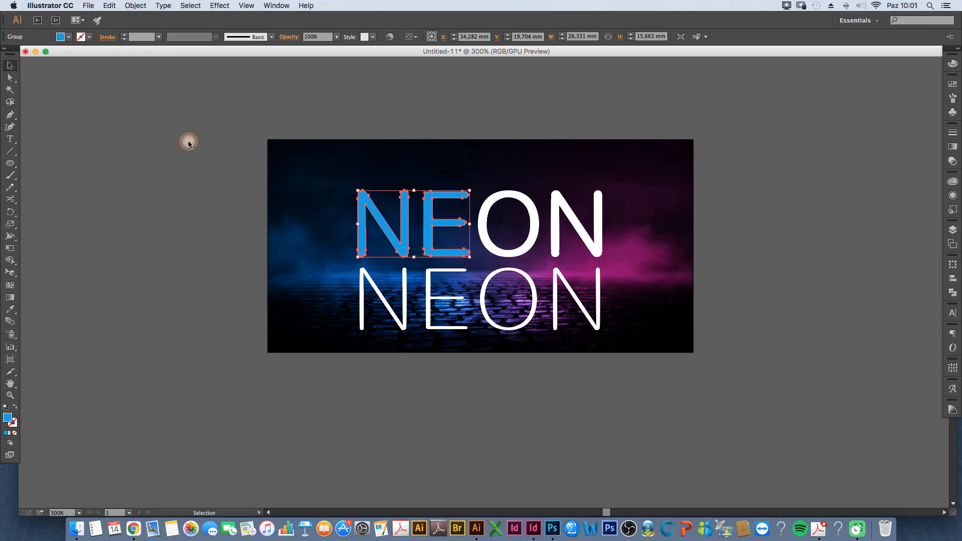
pyautogui.click(194, 126)
# Show the Color Guide with the shades and tints of the blue fill.
pyautogui.click(367, 265)
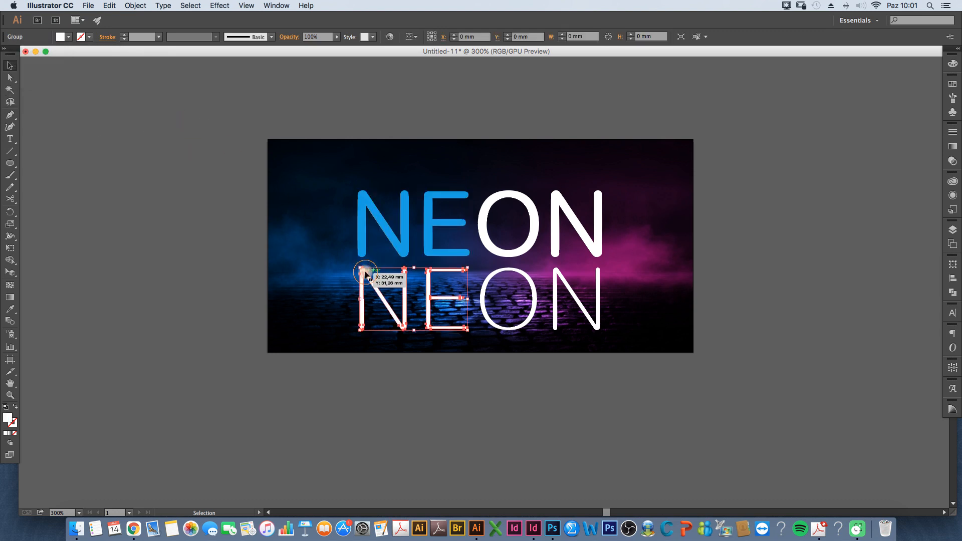
pyautogui.click(387, 133)
pyautogui.click(276, 5)
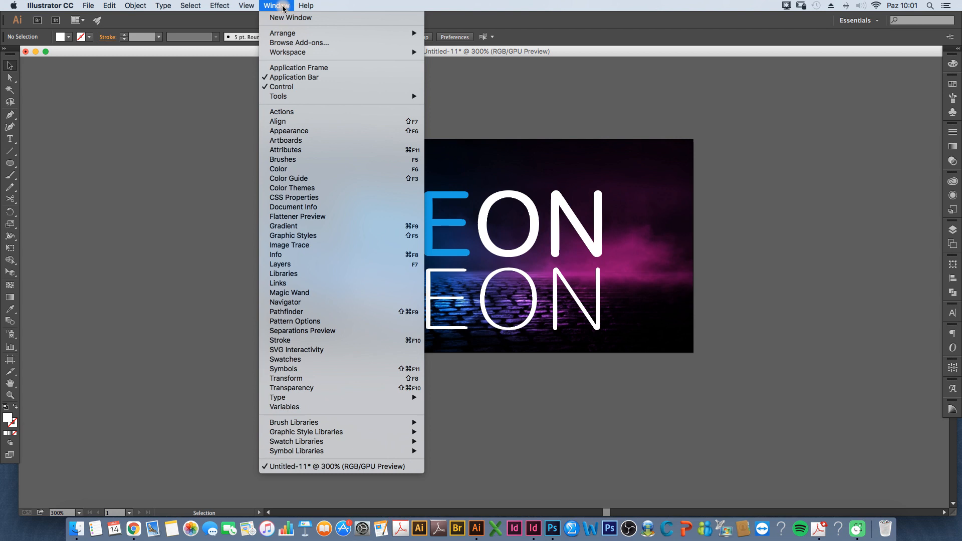
pyautogui.click(286, 179)
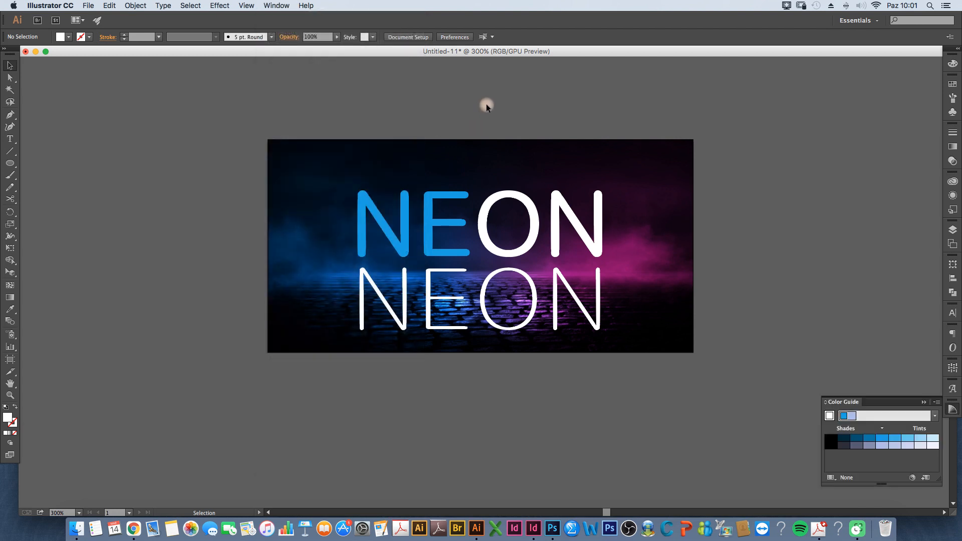
# Fill the thin lower NE group with the lightest blue tint and move it centrally onto the thick blue NE.
pyautogui.click(410, 275)
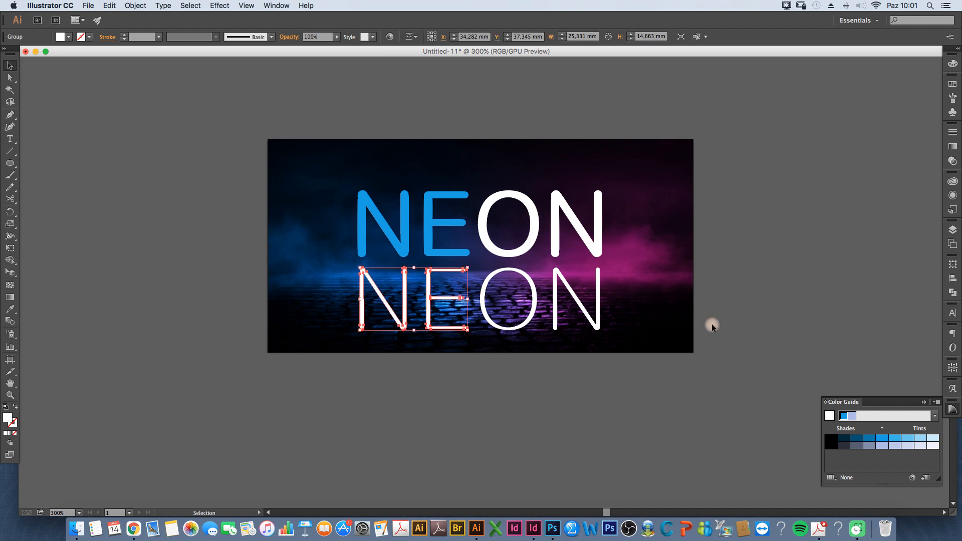
pyautogui.click(934, 442)
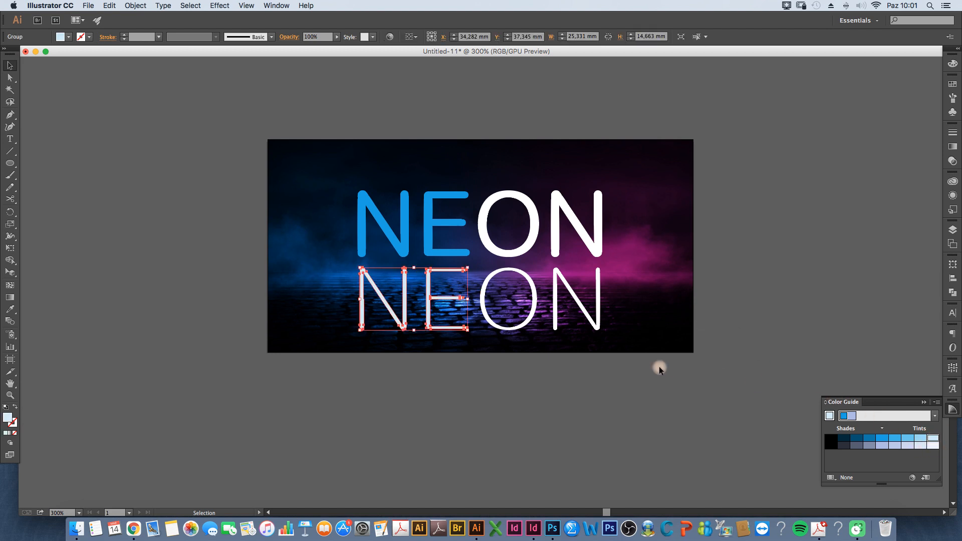
pyautogui.click(640, 383)
pyautogui.moveTo(434, 326); pyautogui.dragTo(437, 254)
pyautogui.click(455, 380)
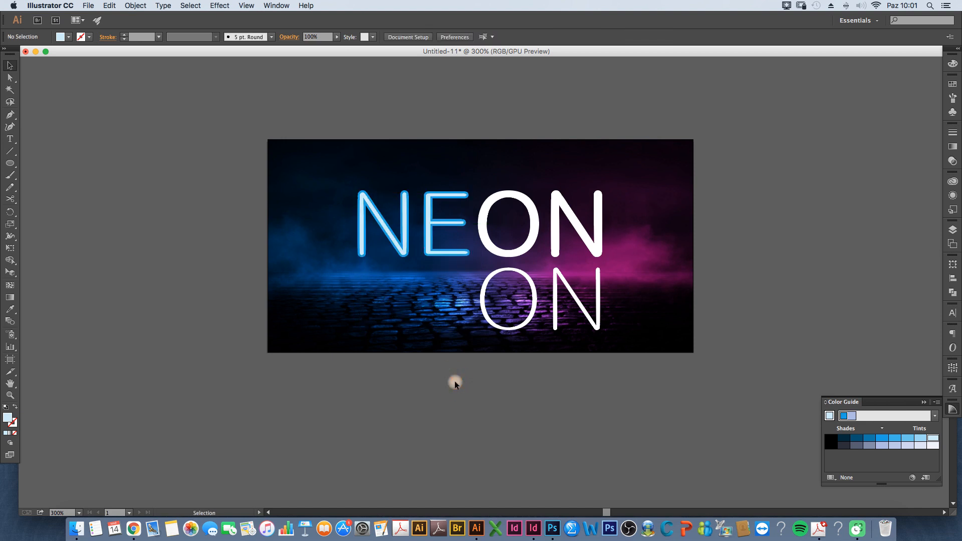
# Fill the thick upper ON group with the bright pink swatch.
pyautogui.click(536, 233)
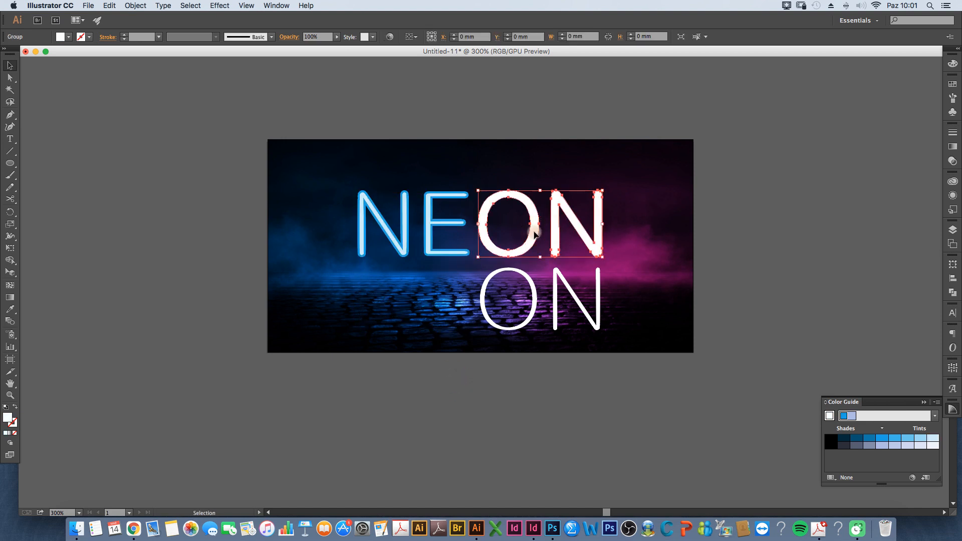
pyautogui.click(66, 38)
pyautogui.click(69, 53)
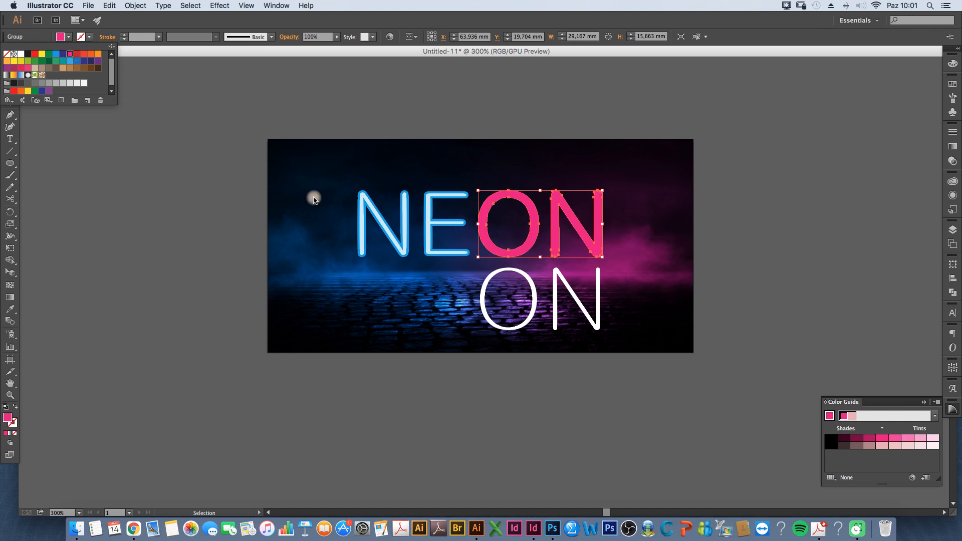
pyautogui.click(599, 317)
# Fill the thin lower ON group with the lightest pink tint and move it centrally onto the thick pink ON.
pyautogui.click(583, 304)
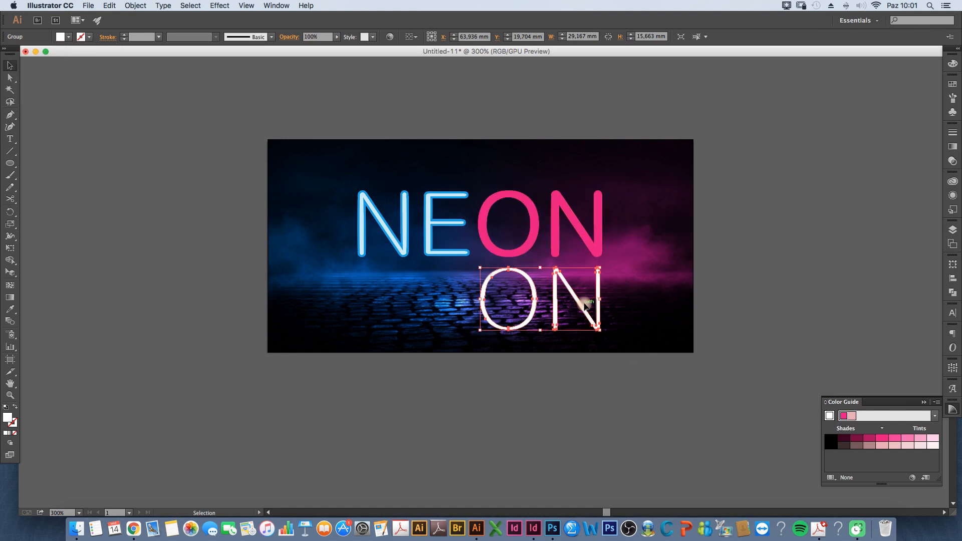
pyautogui.click(933, 439)
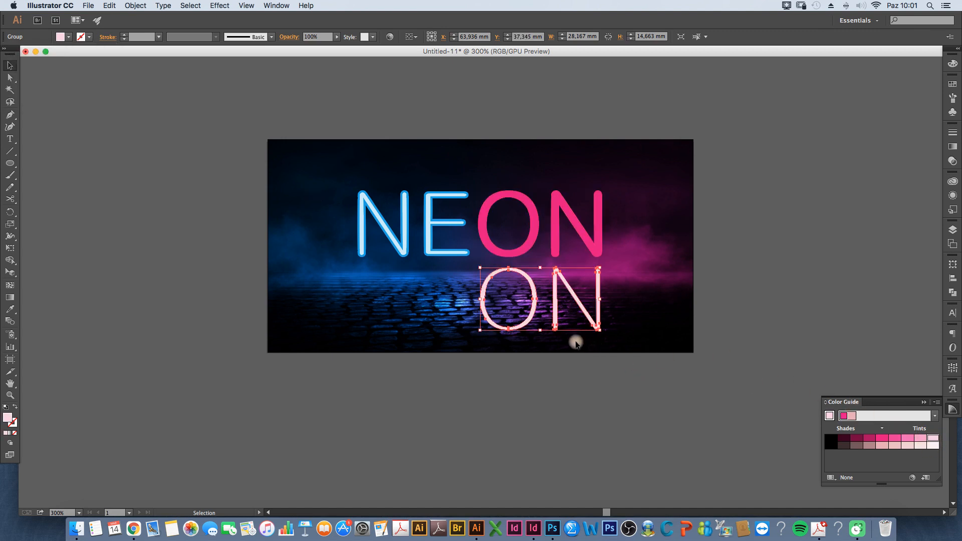
pyautogui.moveTo(579, 309); pyautogui.dragTo(570, 231)
pyautogui.click(581, 384)
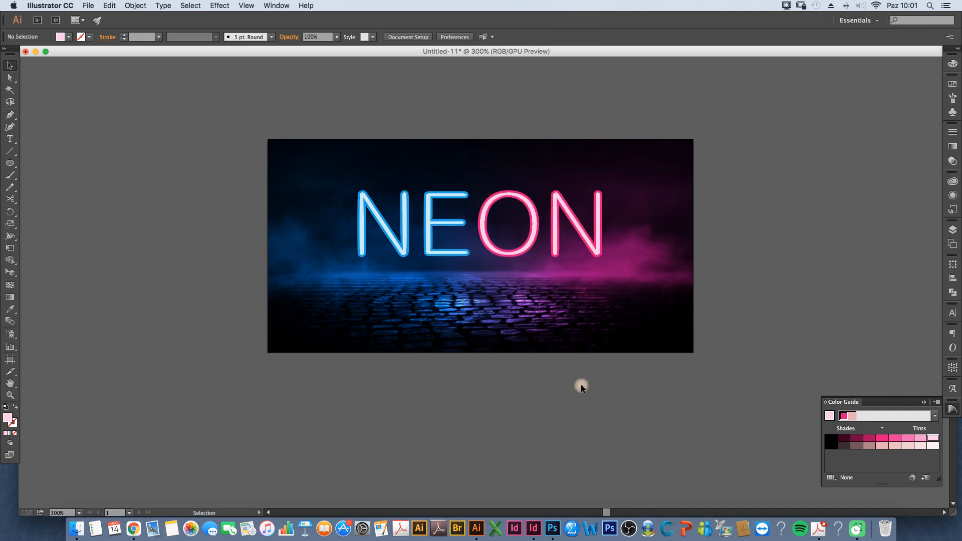
# Apply a Gaussian Blur with a radius of 6 pixels to the thick blue NE group, with the preview on.
pyautogui.scroll(6, 414, 187)
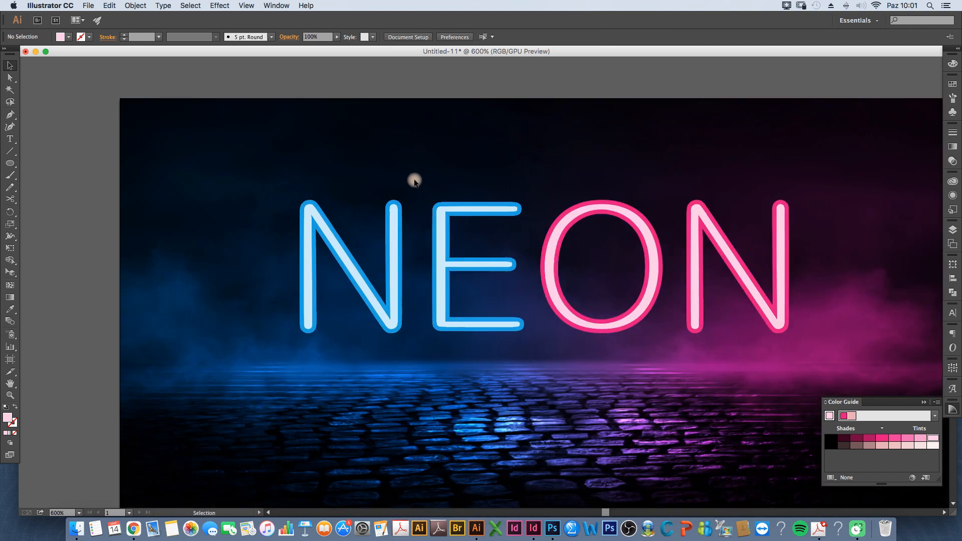
pyautogui.scroll(1, 400, 206)
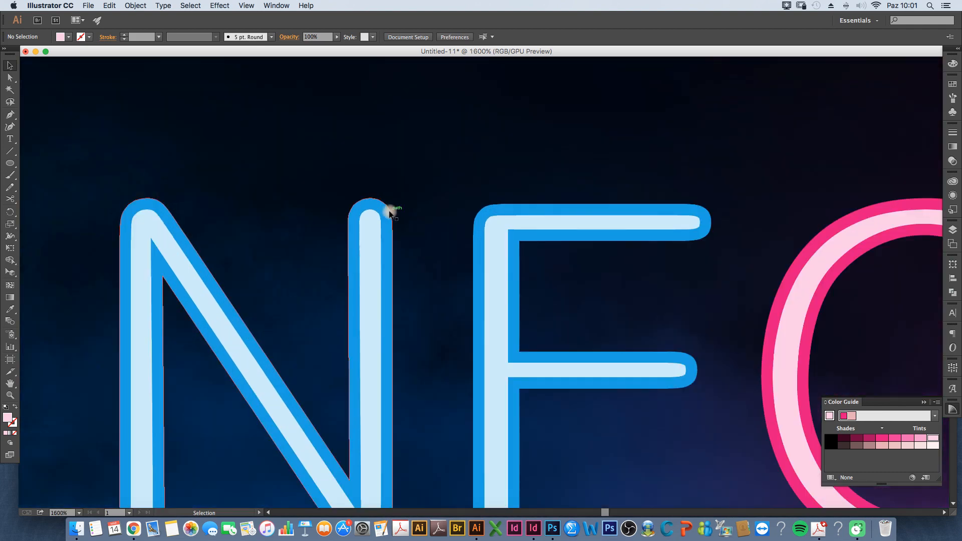
pyautogui.click(388, 211)
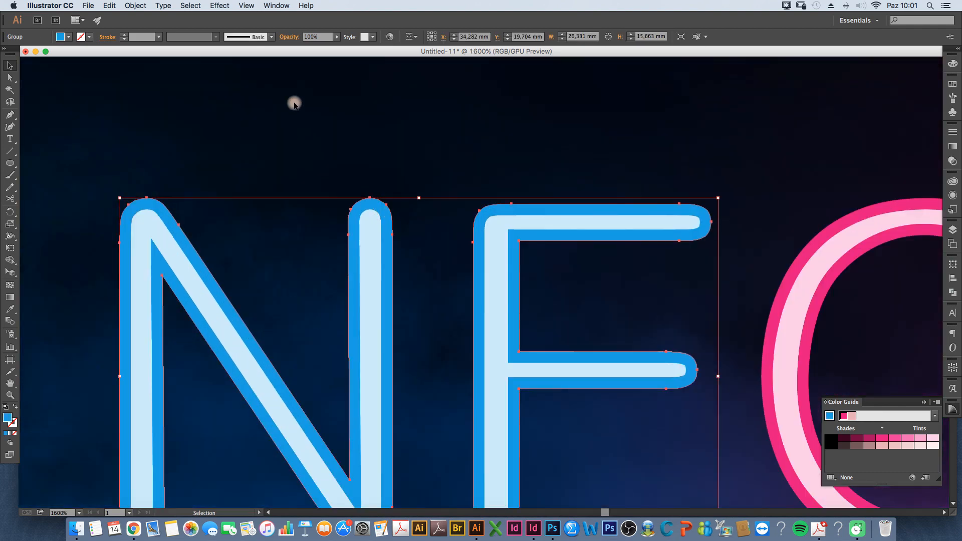
pyautogui.click(228, 7)
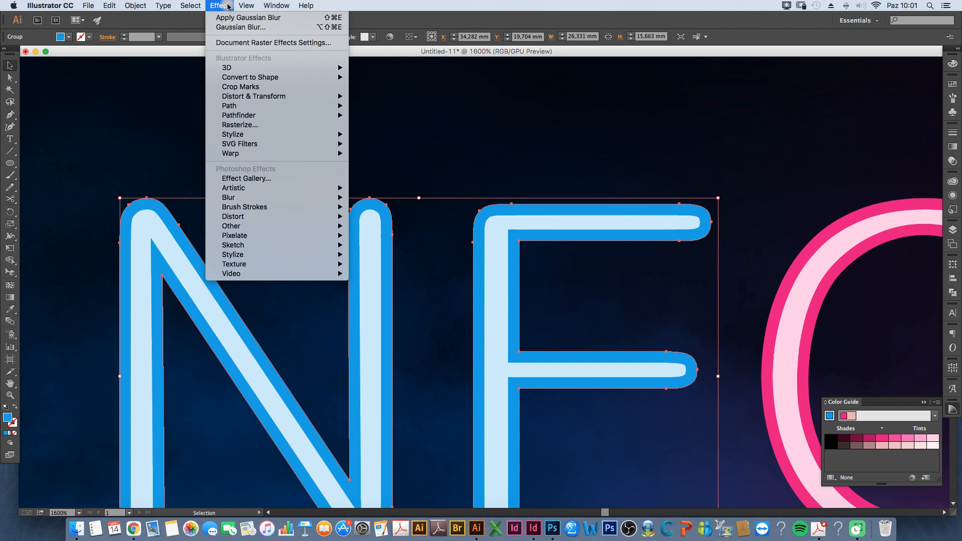
pyautogui.moveTo(241, 199)
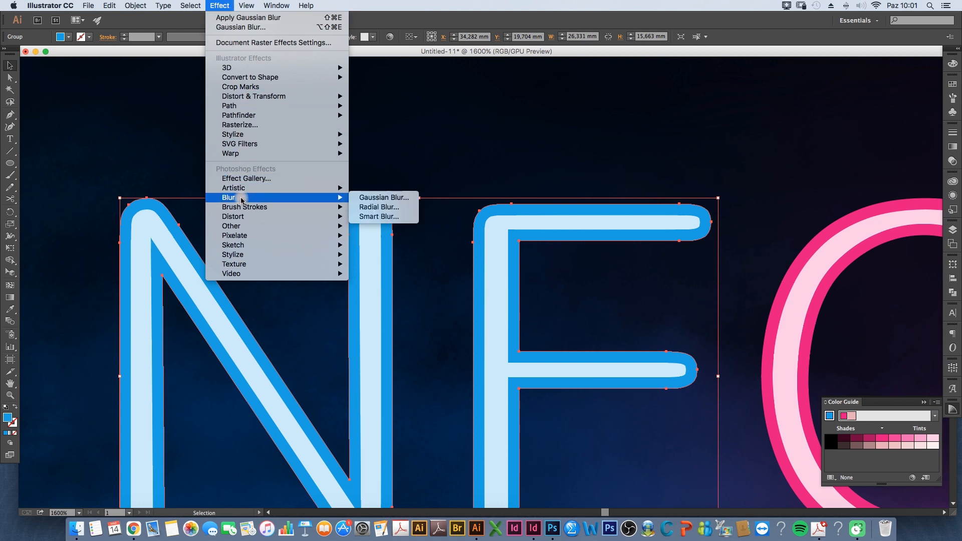
pyautogui.click(368, 197)
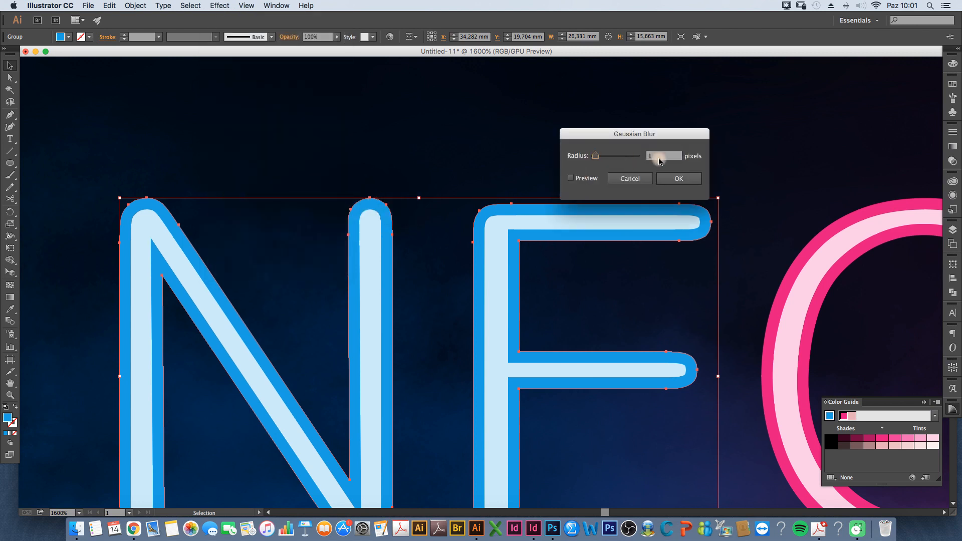
pyautogui.click(581, 179)
pyautogui.moveTo(594, 161); pyautogui.dragTo(603, 158)
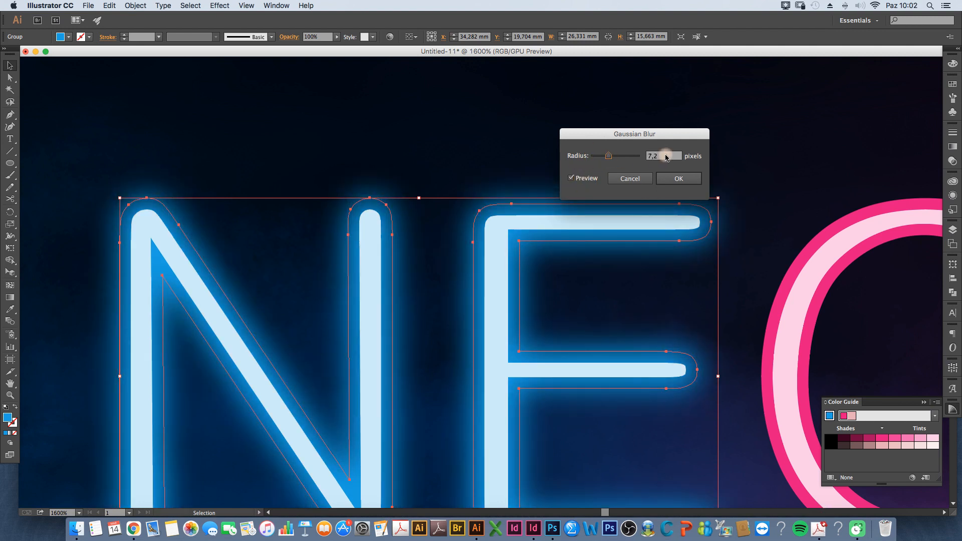
pyautogui.moveTo(615, 158); pyautogui.dragTo(607, 160)
pyautogui.moveTo(669, 159); pyautogui.dragTo(643, 160)
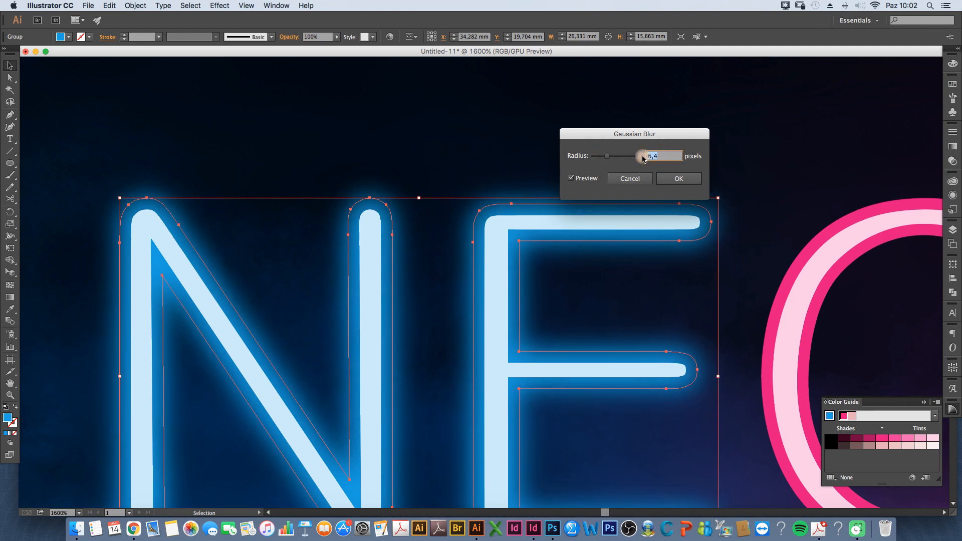
pyautogui.click(679, 179)
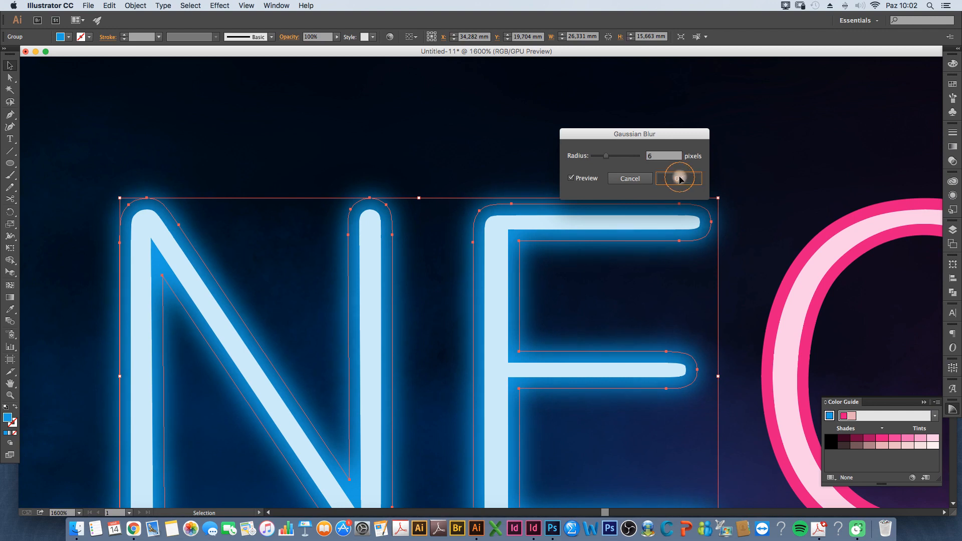
pyautogui.scroll(-2, 414, 197)
pyautogui.click(424, 201)
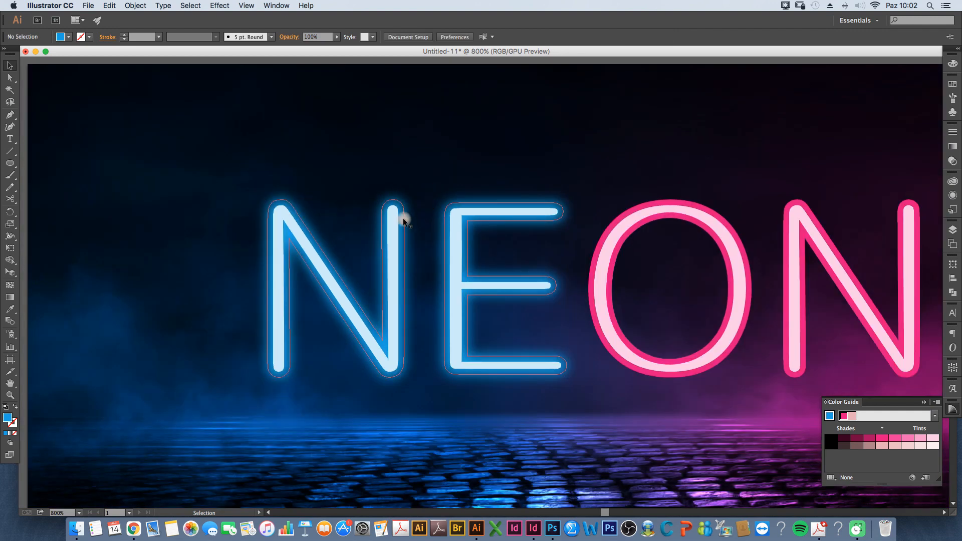
# Apply a Gaussian Blur with a radius of 1 pixel to the thin light blue NE group.
pyautogui.click(393, 218)
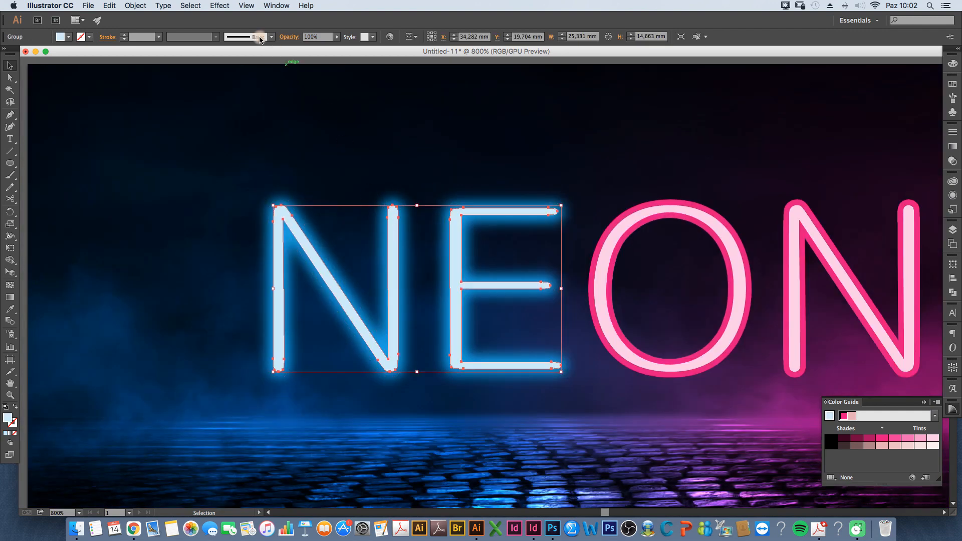
pyautogui.click(219, 5)
pyautogui.moveTo(251, 197)
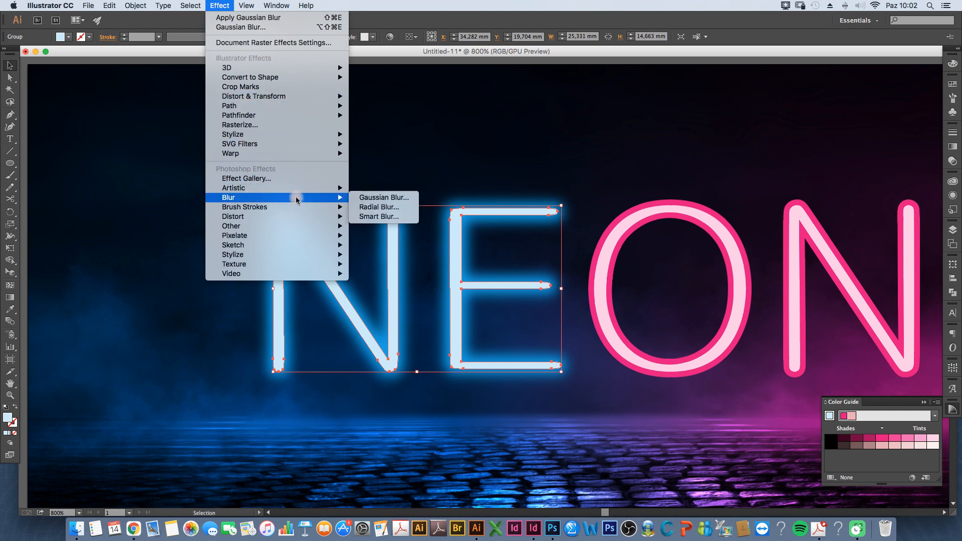
pyautogui.click(370, 198)
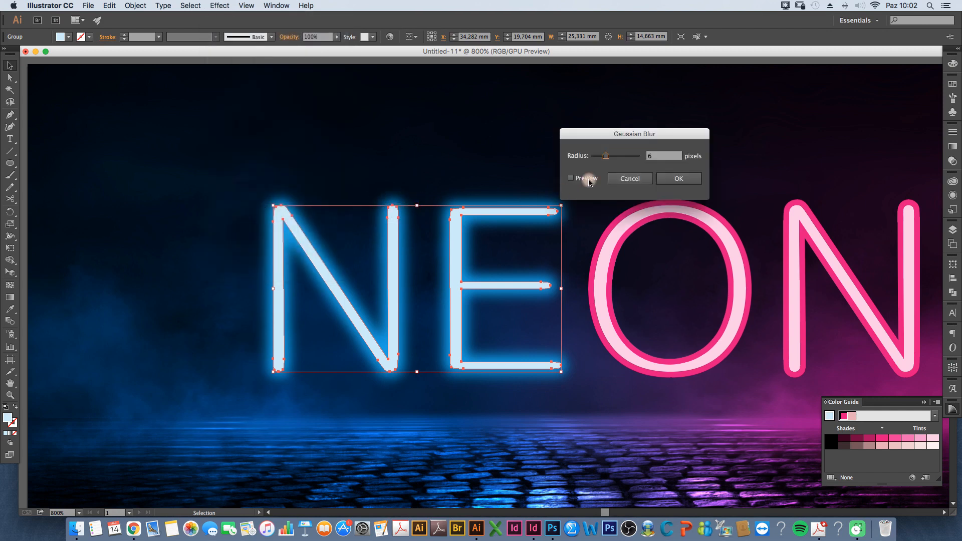
pyautogui.click(661, 156)
pyautogui.write('1')
pyautogui.click(570, 178)
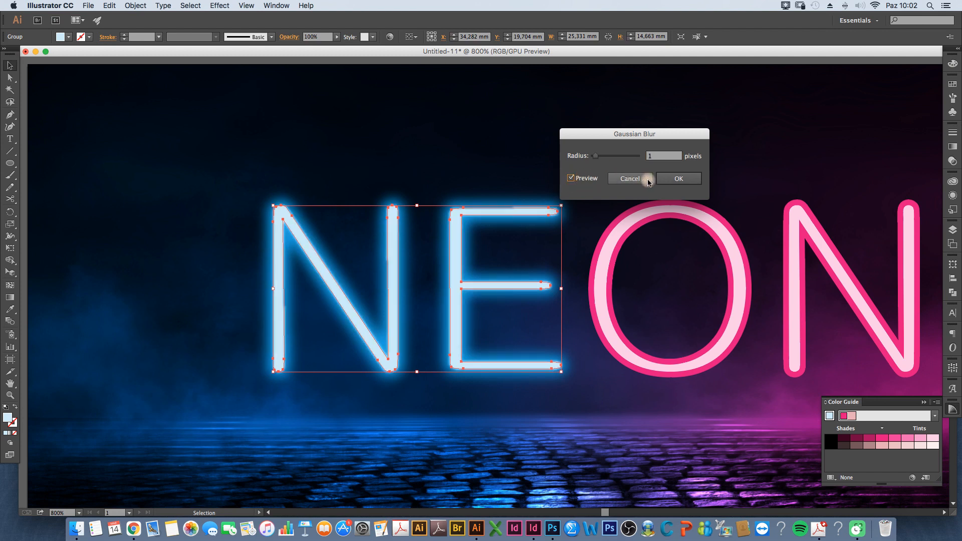
pyautogui.click(670, 179)
pyautogui.click(464, 154)
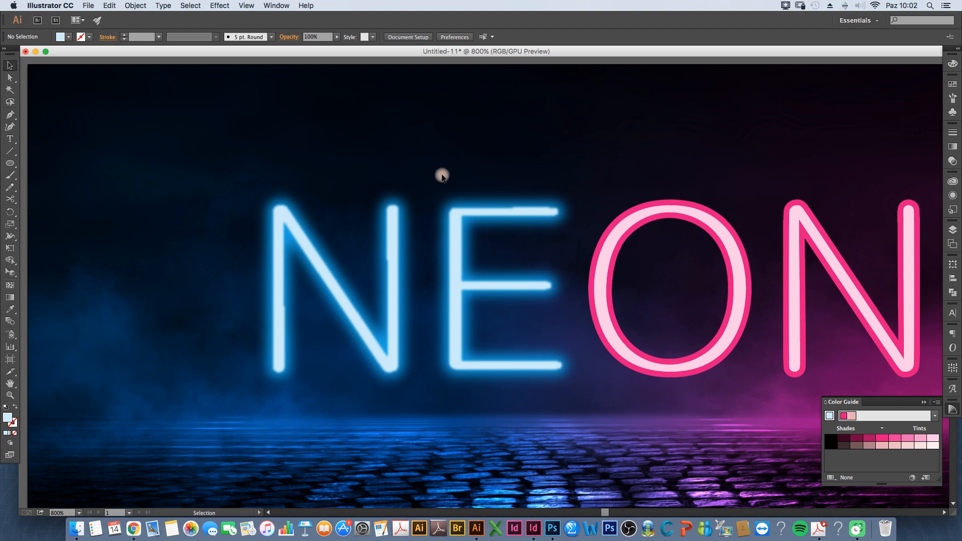
# Duplicate the thick blurred blue NE group in place and send the copy to the back.
pyautogui.click(414, 207)
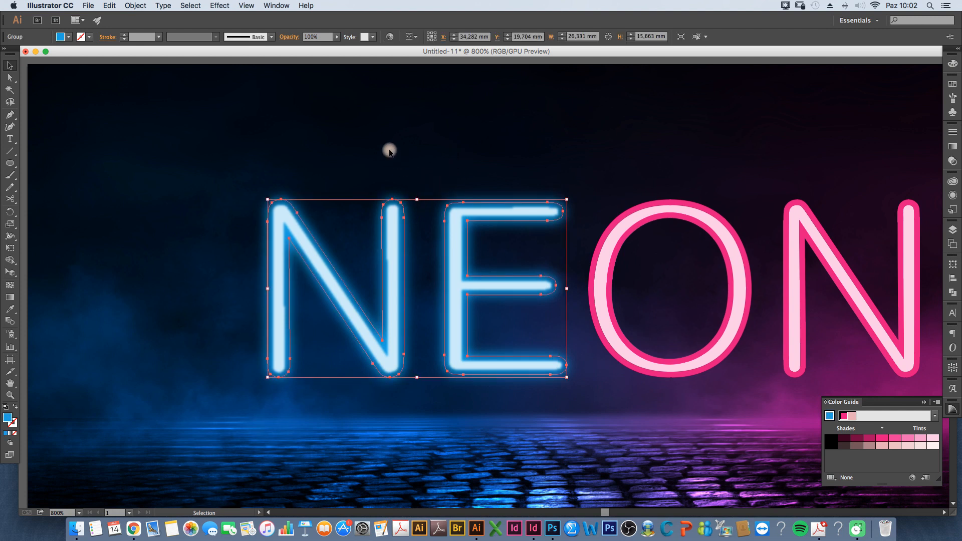
pyautogui.click(109, 6)
pyautogui.click(128, 53)
pyautogui.click(111, 6)
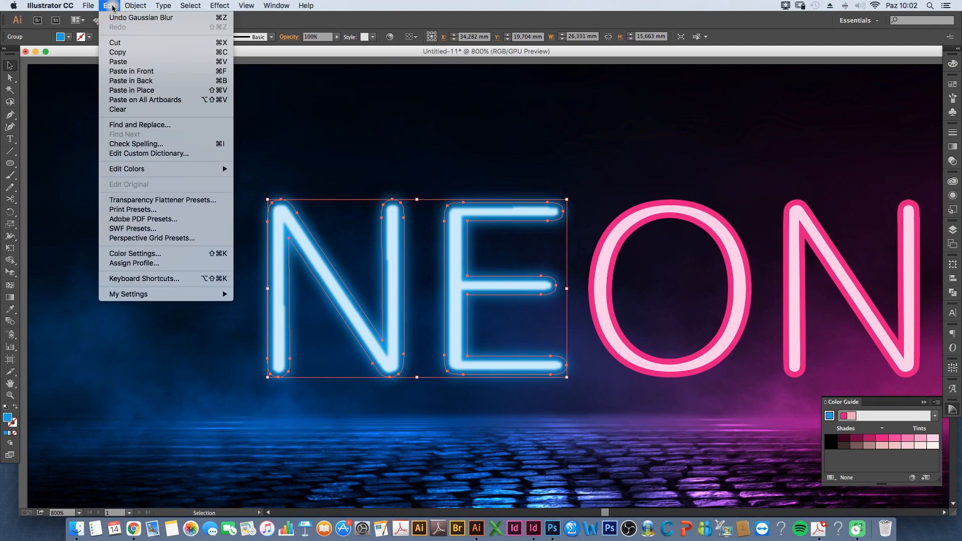
pyautogui.click(157, 95)
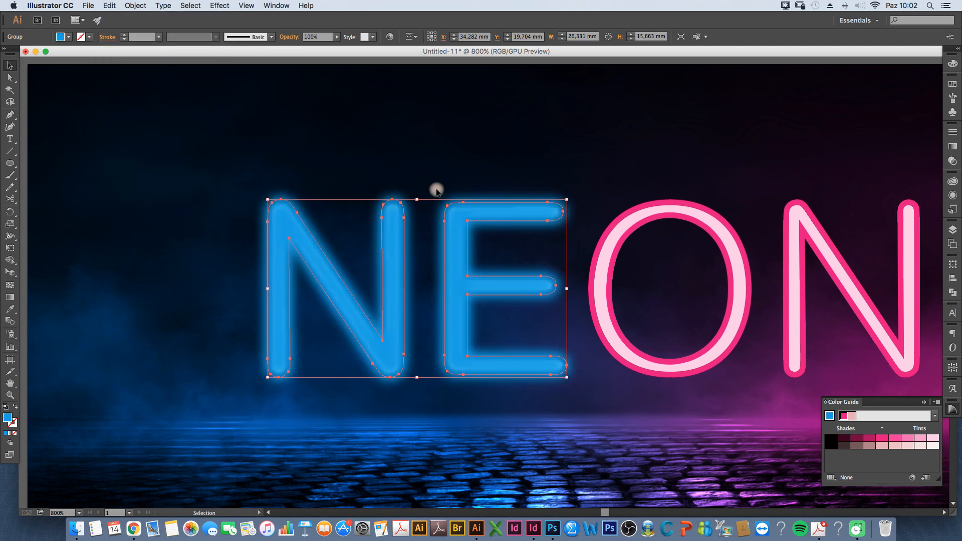
pyautogui.rightClick(411, 221)
pyautogui.moveTo(430, 304)
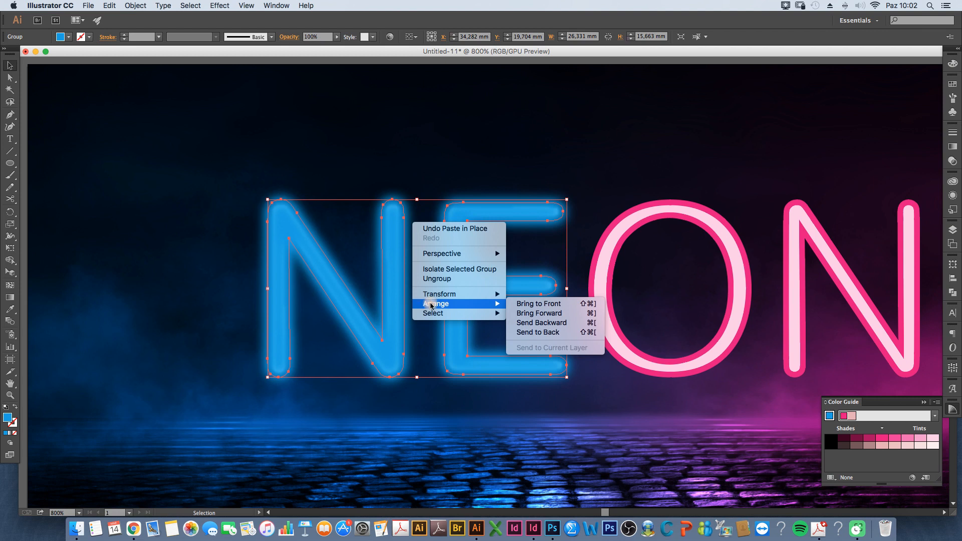
pyautogui.click(555, 333)
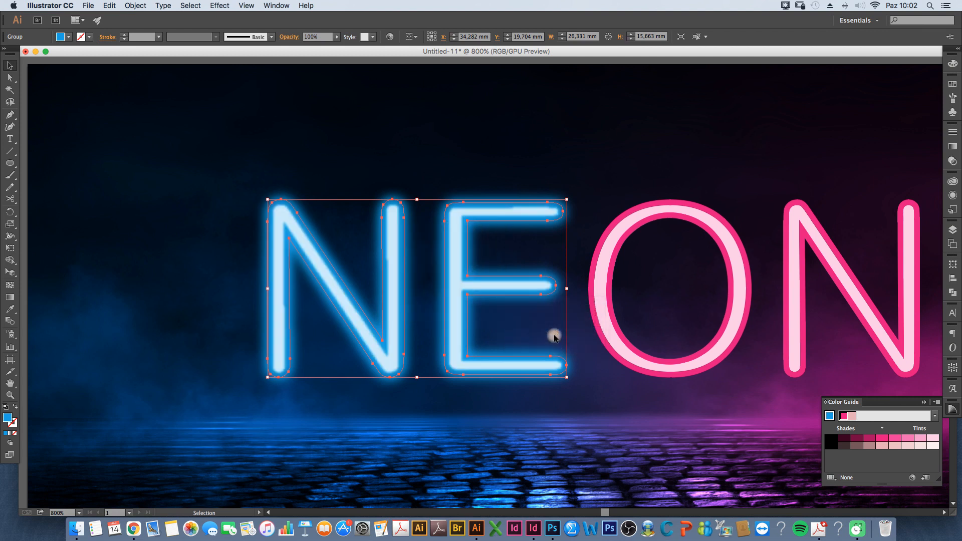
# Set the Gaussian Blur radius of the rear blue NE copy to 20 pixels with the preview on, then deselect it.
pyautogui.click(953, 197)
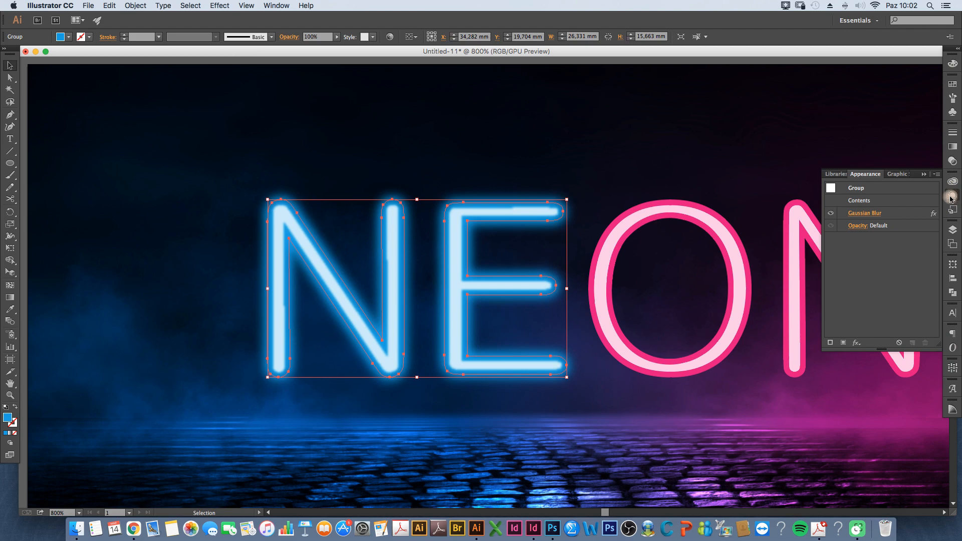
pyautogui.click(281, 6)
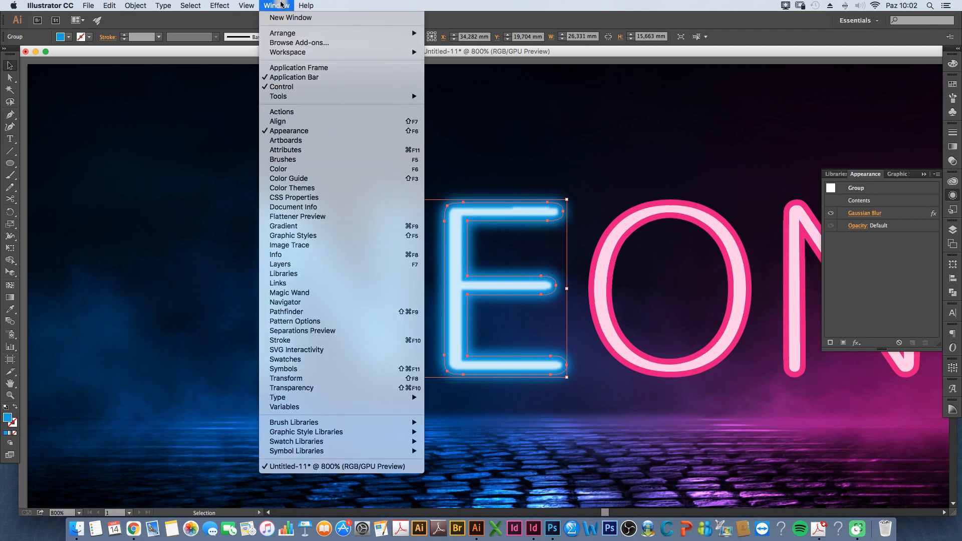
pyautogui.click(319, 134)
pyautogui.click(954, 195)
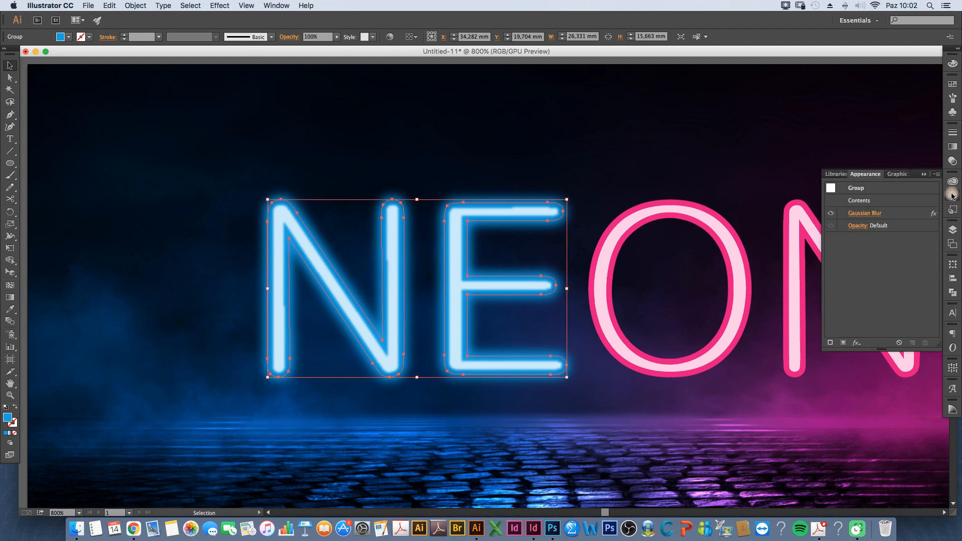
pyautogui.click(872, 216)
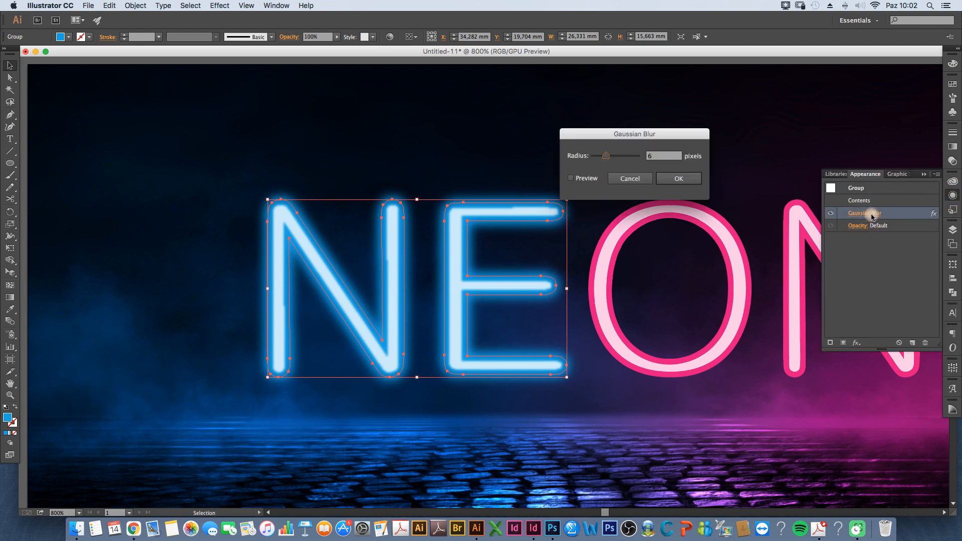
pyautogui.click(653, 157)
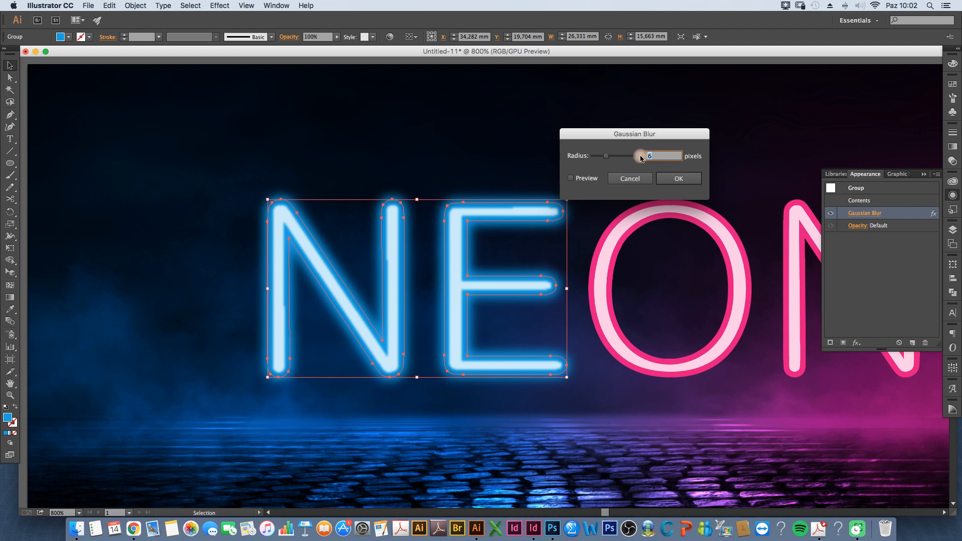
pyautogui.click(581, 178)
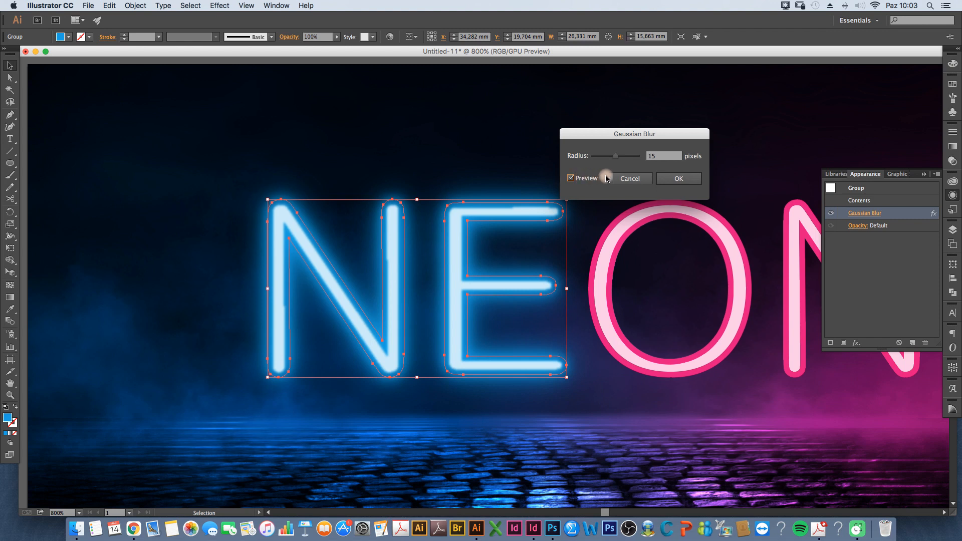
pyautogui.click(622, 156)
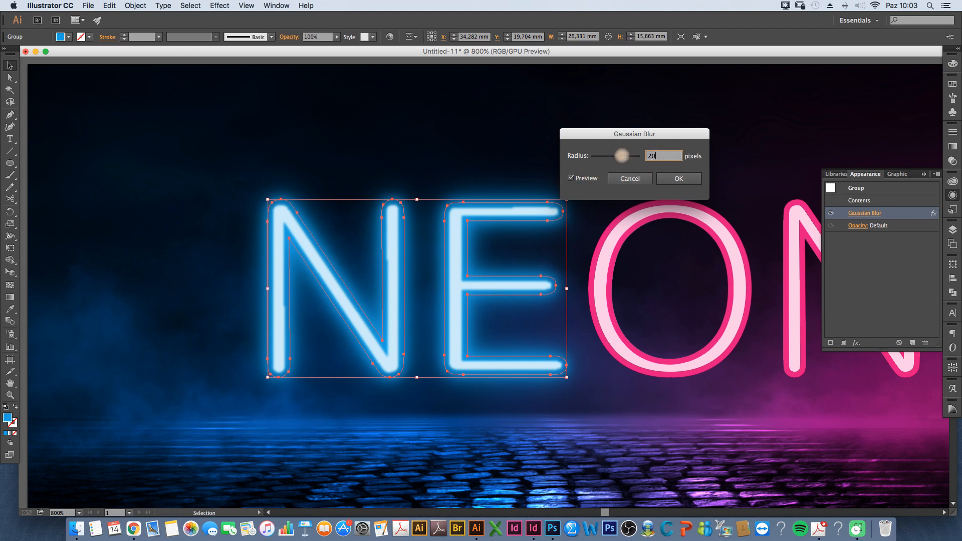
pyautogui.click(570, 178)
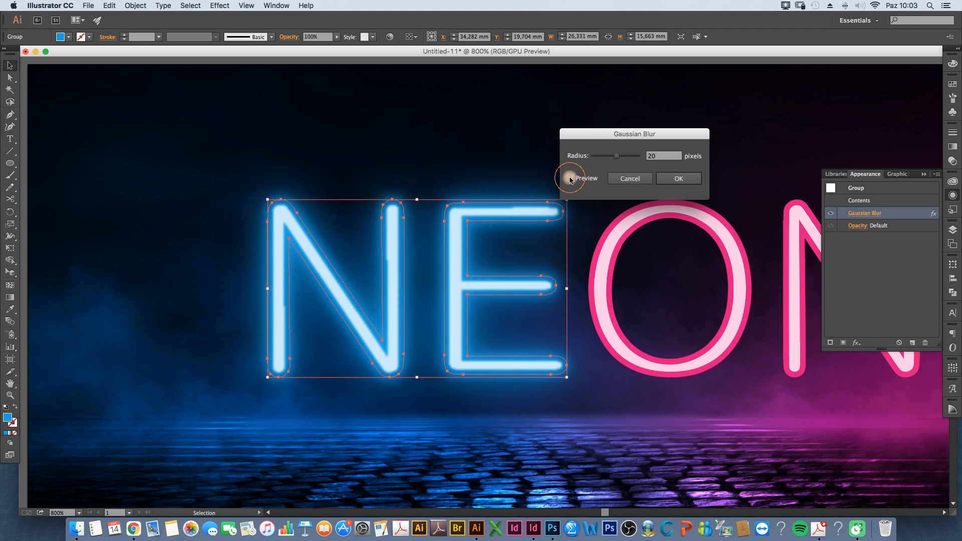
pyautogui.click(681, 179)
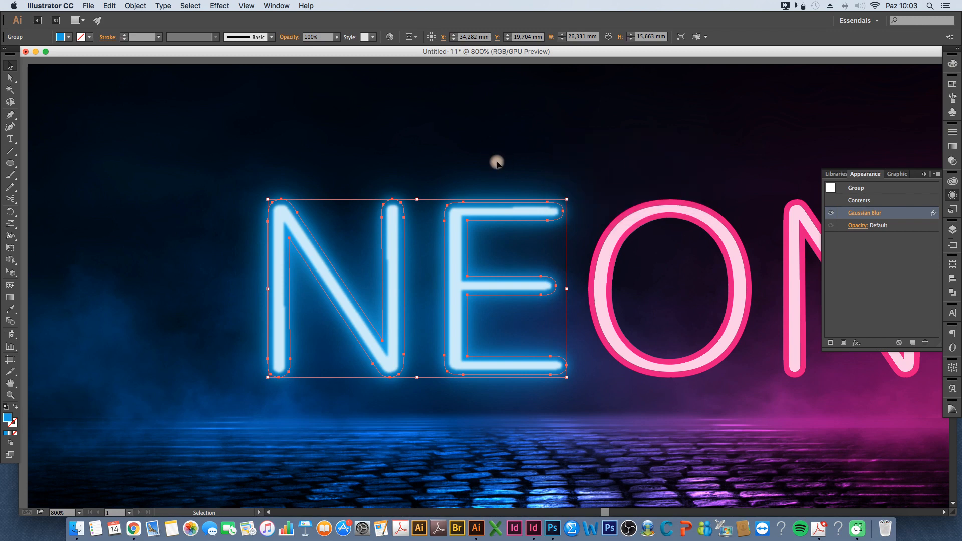
pyautogui.press('super+0')
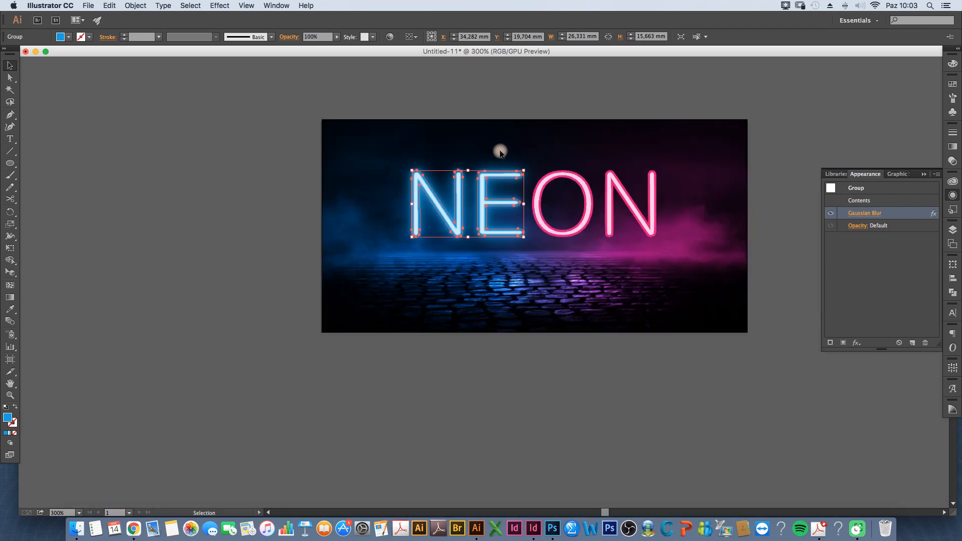
pyautogui.click(557, 352)
pyautogui.click(923, 174)
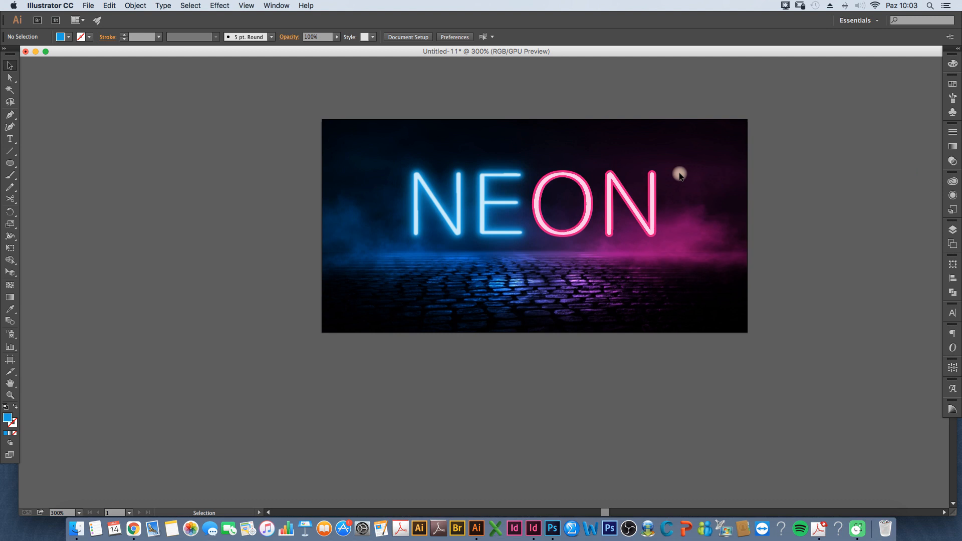
# Apply a Gaussian Blur with a radius of 6 pixels to the thick pink ON group, with the preview on.
pyautogui.scroll(2, 643, 172)
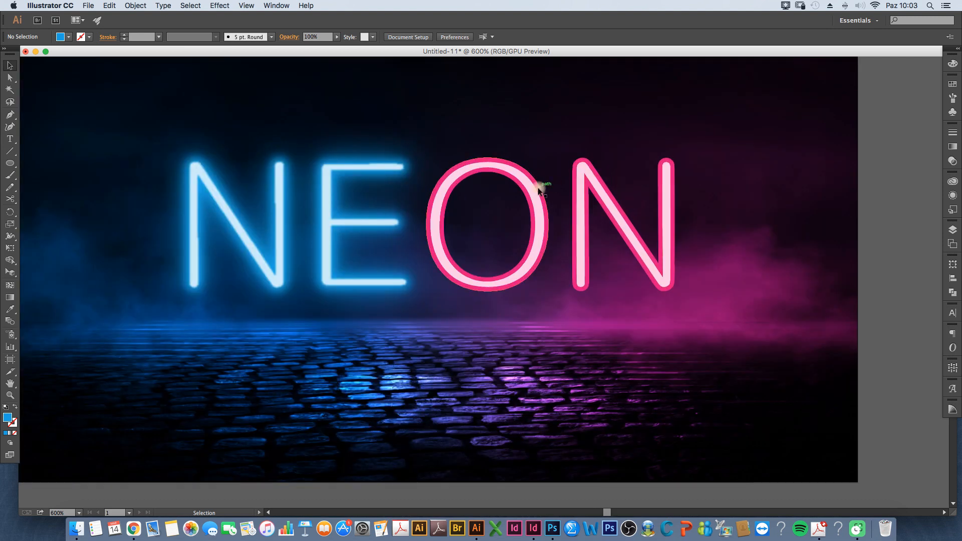
pyautogui.click(525, 167)
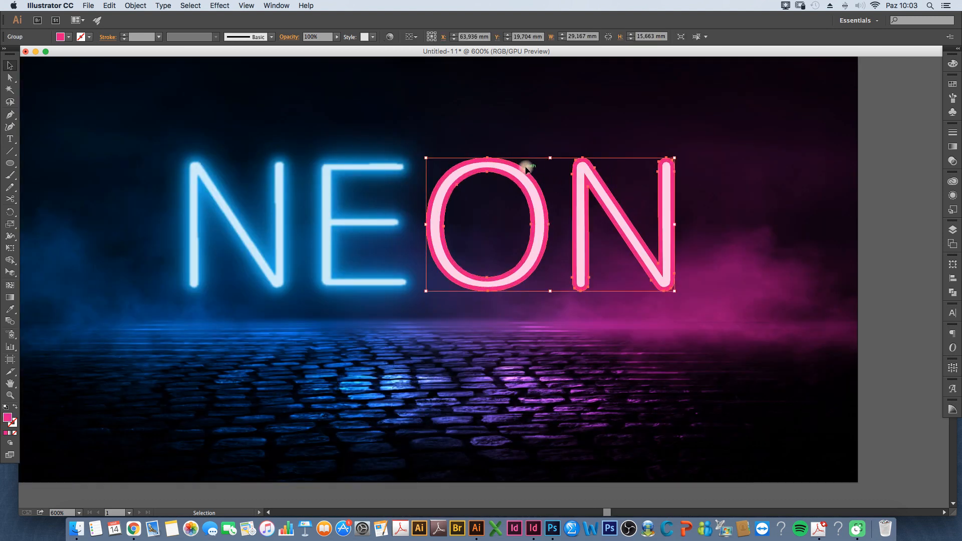
pyautogui.click(231, 6)
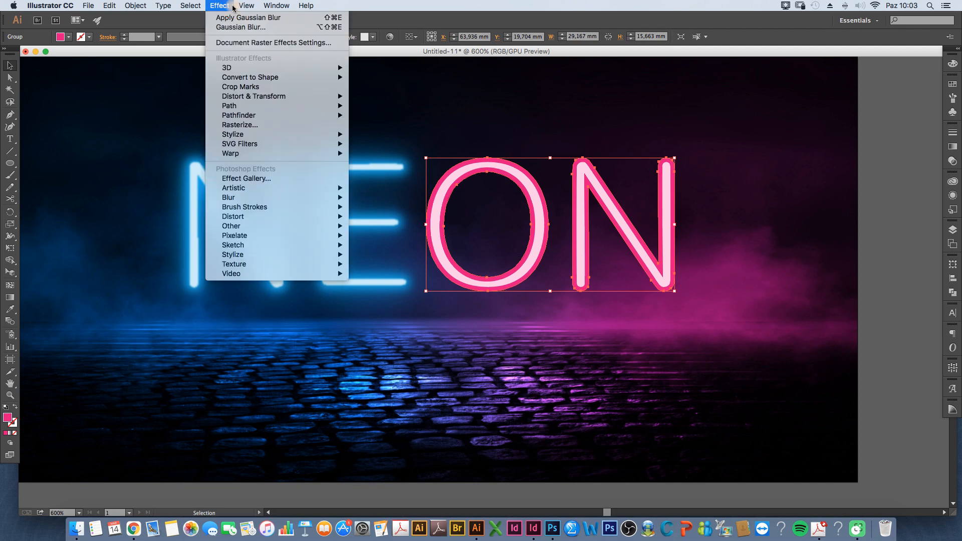
pyautogui.moveTo(255, 197)
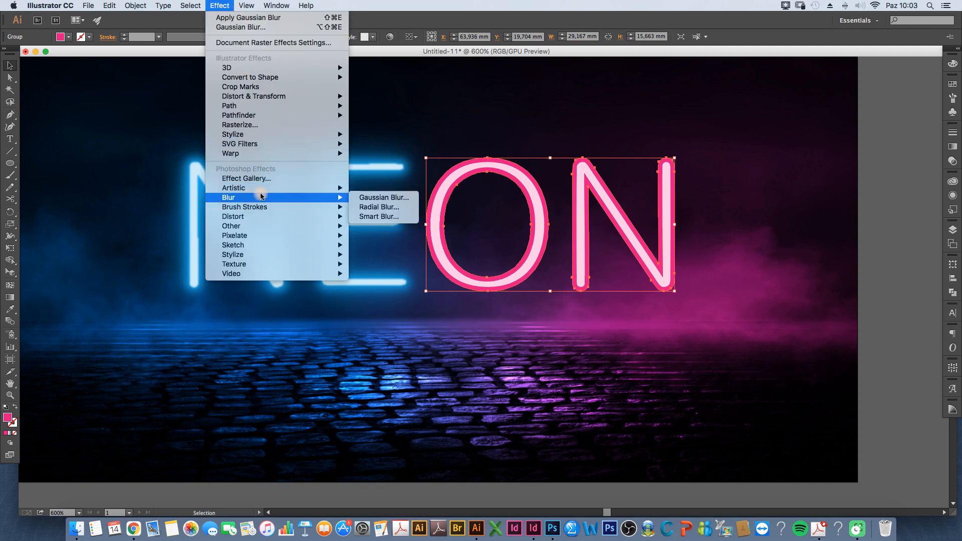
pyautogui.click(381, 198)
pyautogui.moveTo(622, 133); pyautogui.dragTo(760, 127)
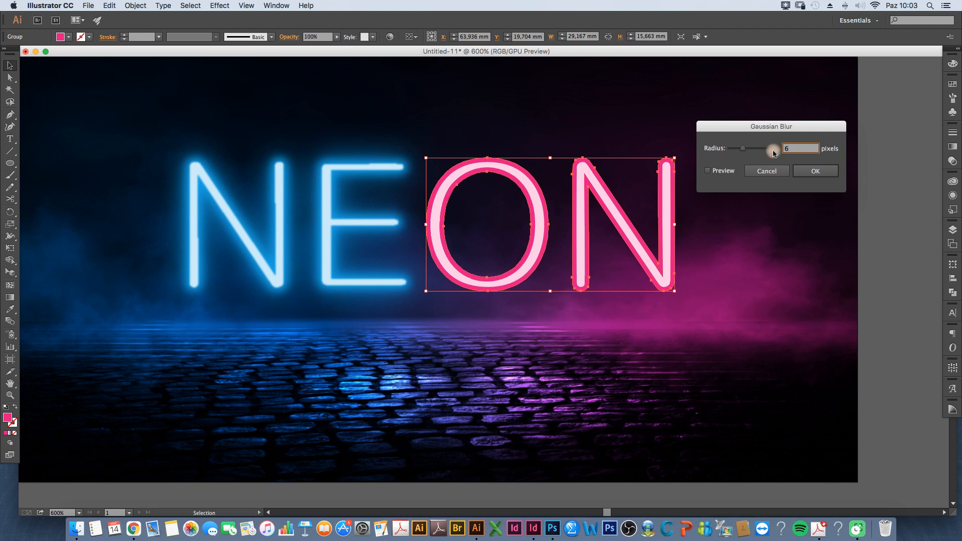
pyautogui.click(713, 171)
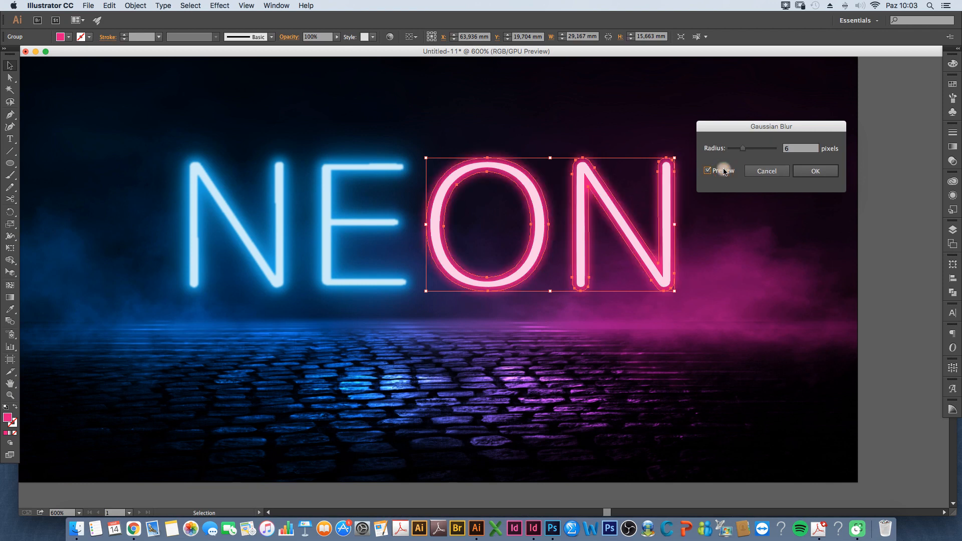
pyautogui.click(808, 172)
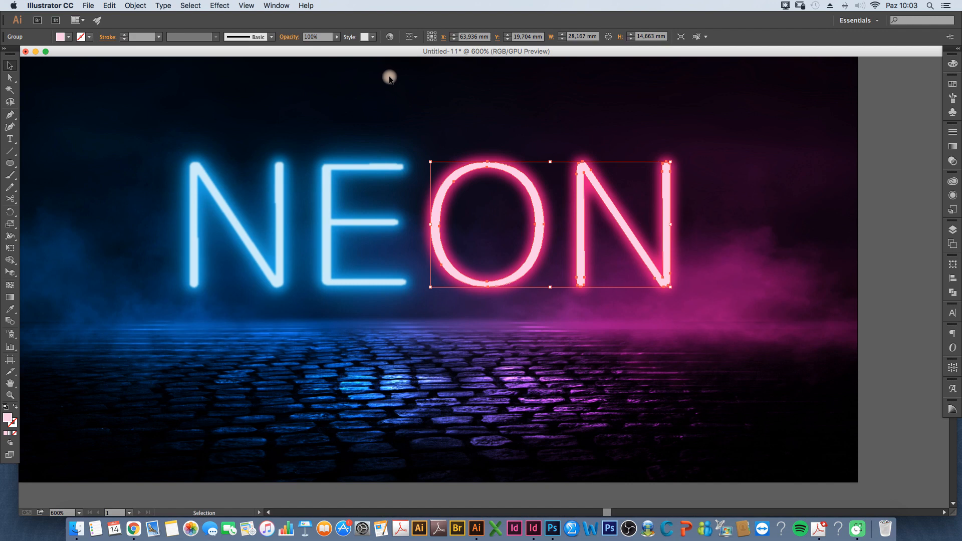
# Apply a Gaussian Blur to the thin light pink ON group and deselect it.
pyautogui.click(228, 7)
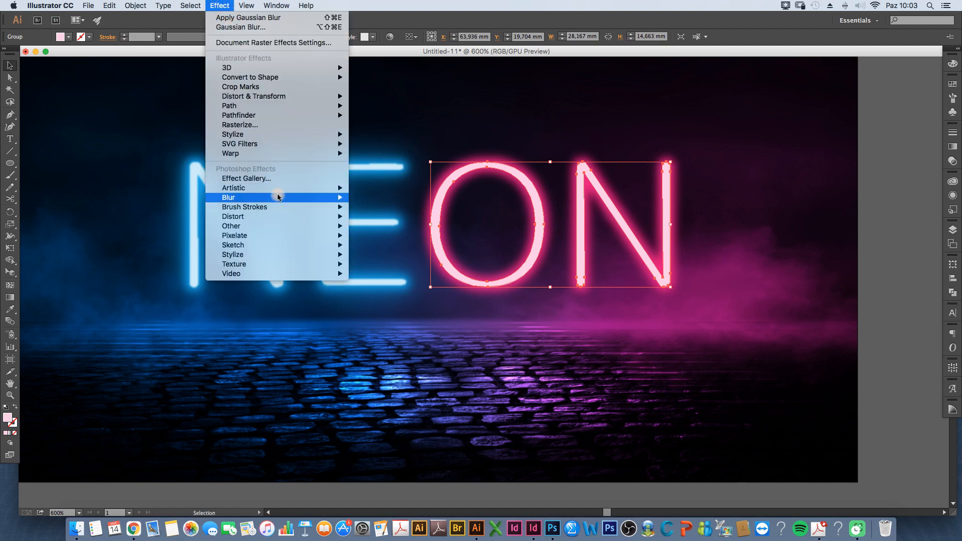
pyautogui.click(364, 198)
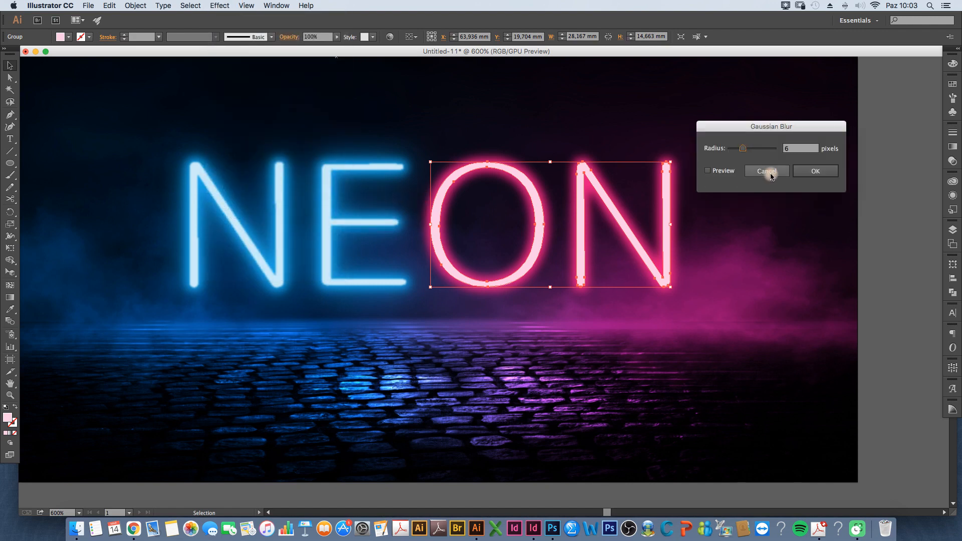
pyautogui.press('Return')
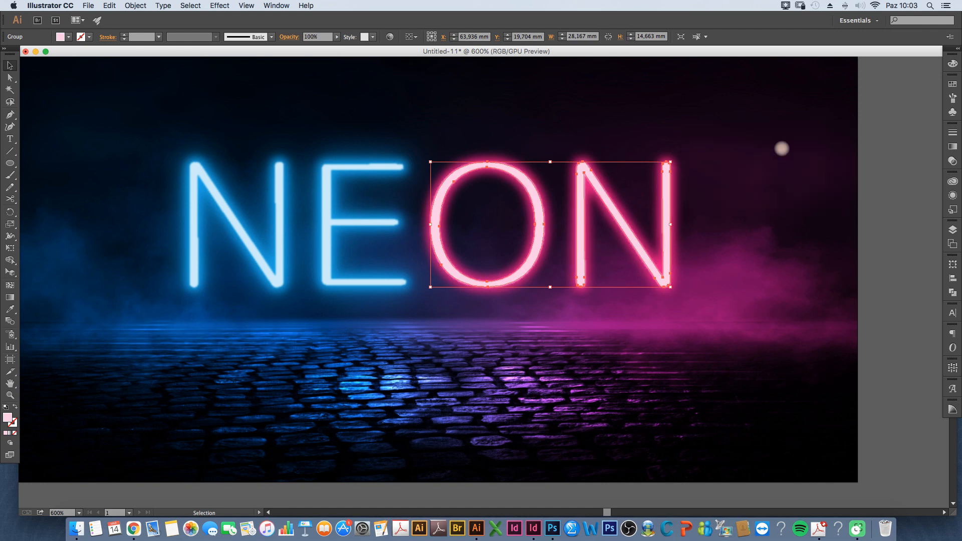
pyautogui.click(741, 170)
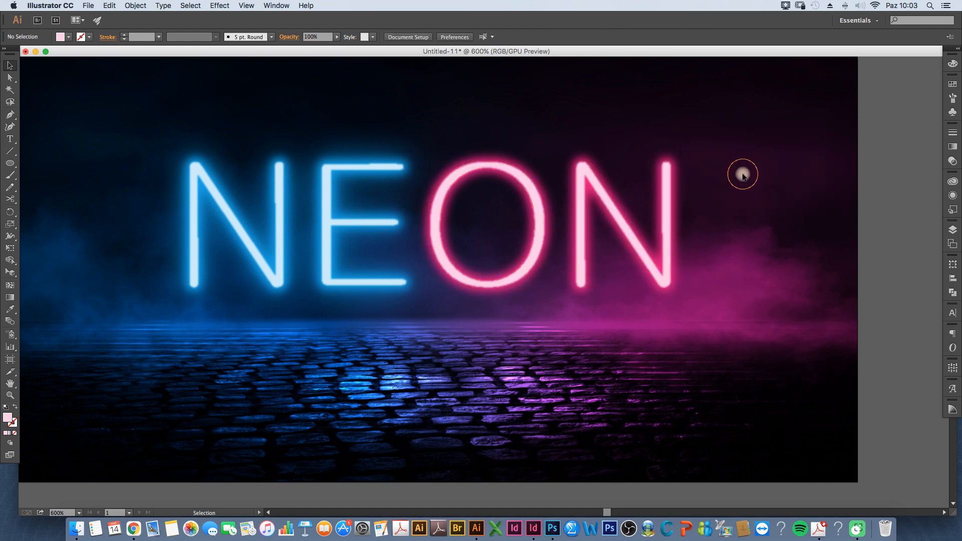
# Duplicate the thick blurred pink ON group in place and send the copy to the back.
pyautogui.click(678, 157)
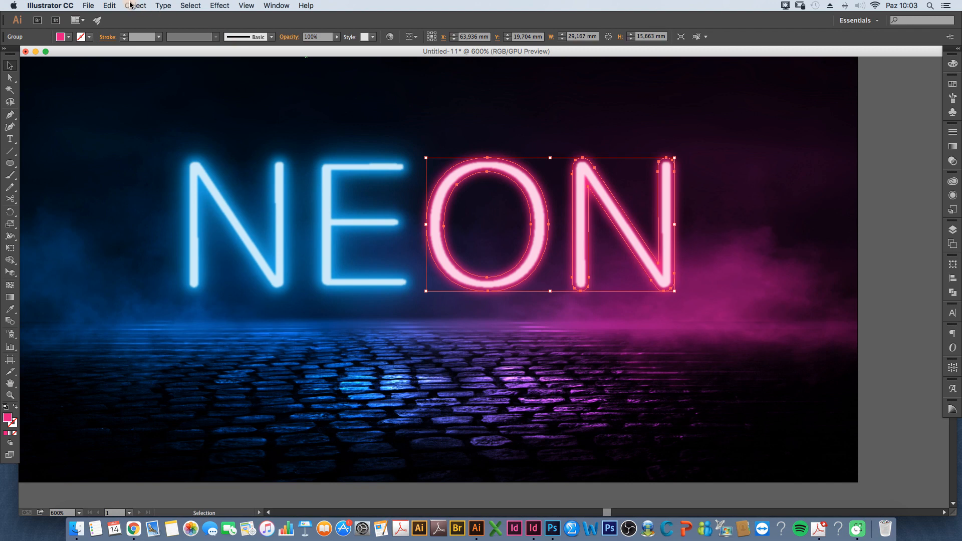
pyautogui.click(109, 5)
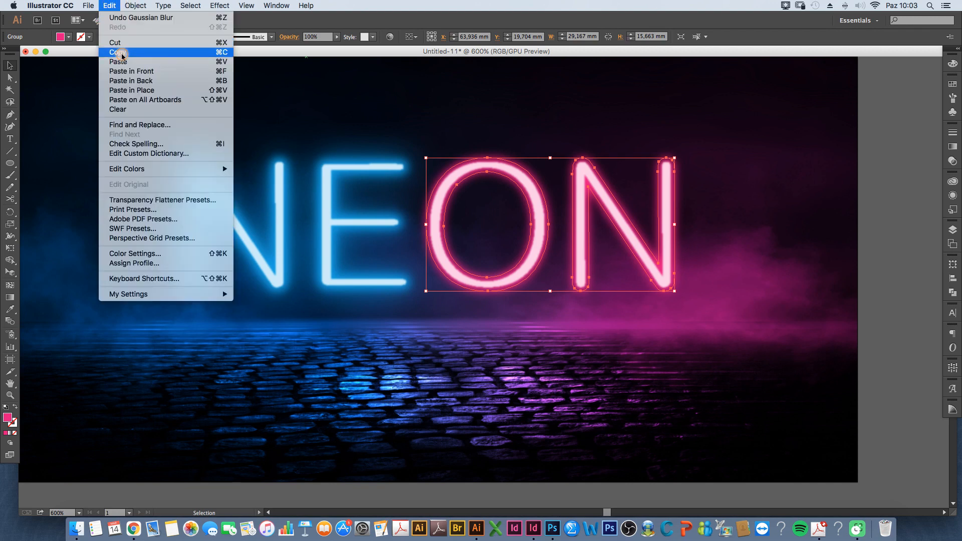
pyautogui.click(115, 7)
pyautogui.click(115, 7)
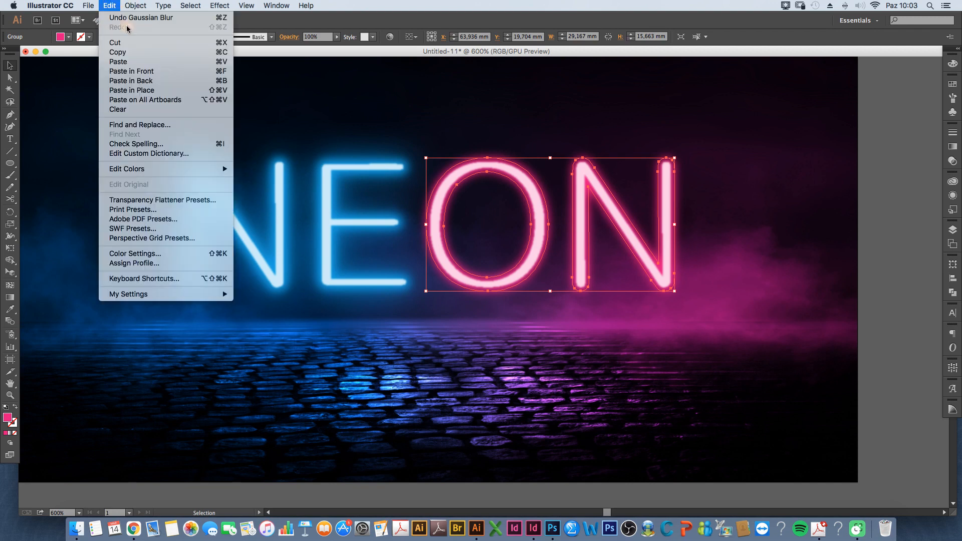
pyautogui.click(140, 95)
pyautogui.rightClick(599, 185)
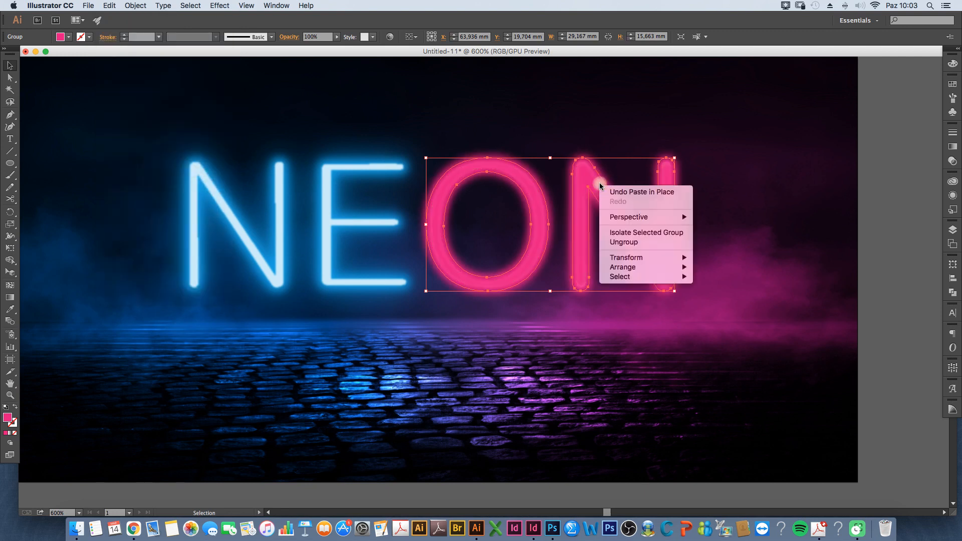
pyautogui.moveTo(651, 267)
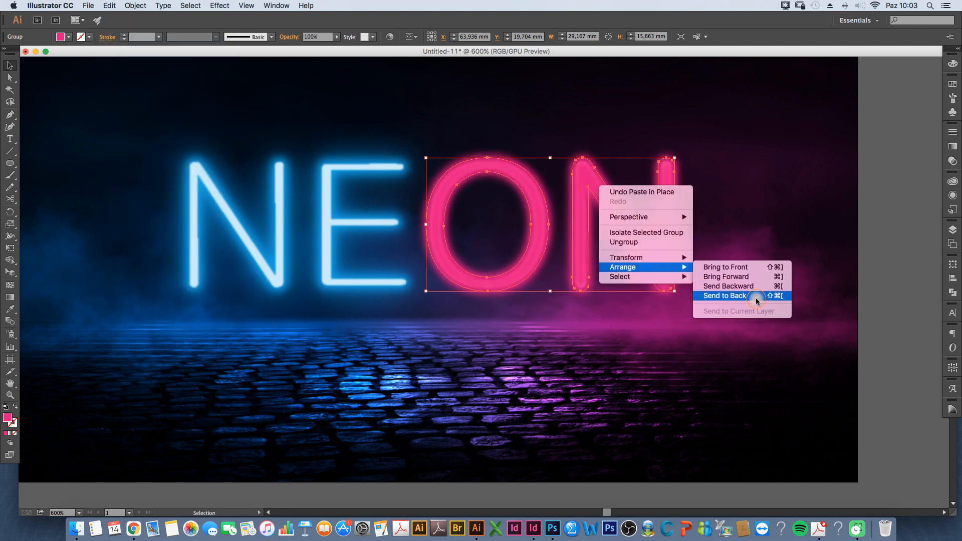
pyautogui.click(724, 296)
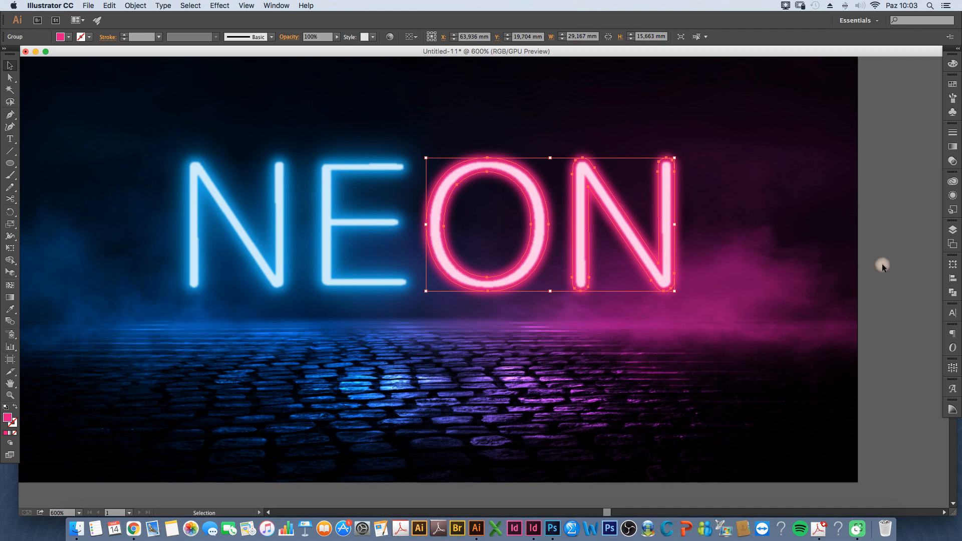
# Set the Gaussian Blur radius of the rear pink ON copy to 20 pixels with the preview on, then deselect it.
pyautogui.click(953, 195)
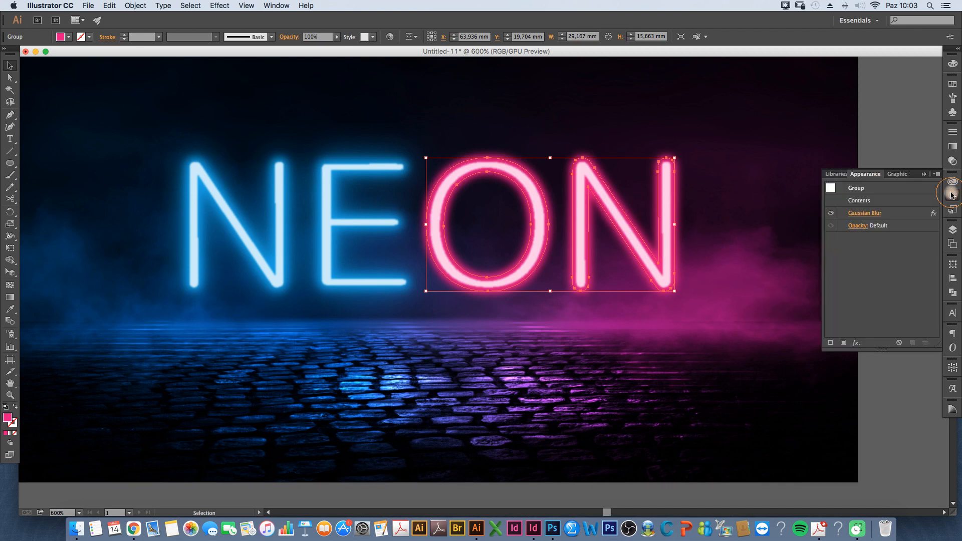
pyautogui.click(866, 213)
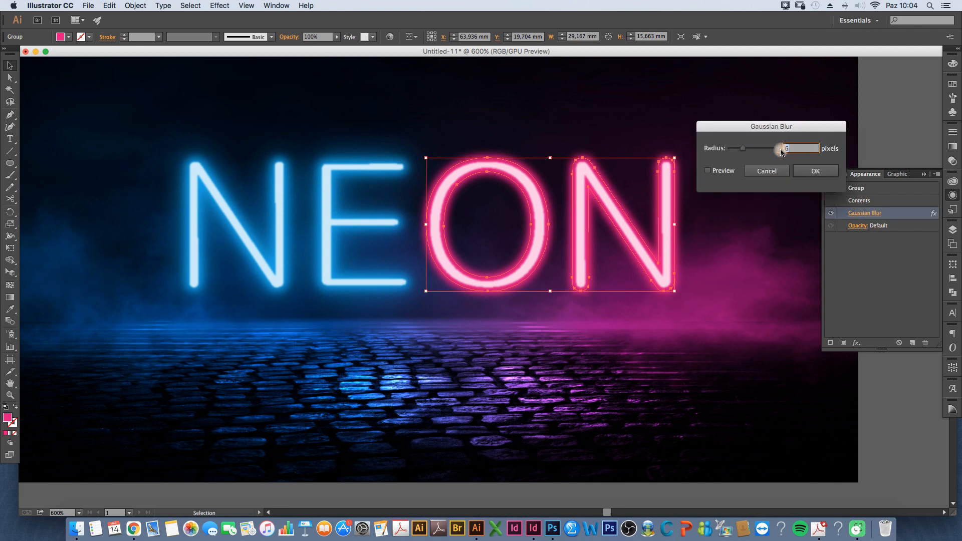
pyautogui.click(707, 171)
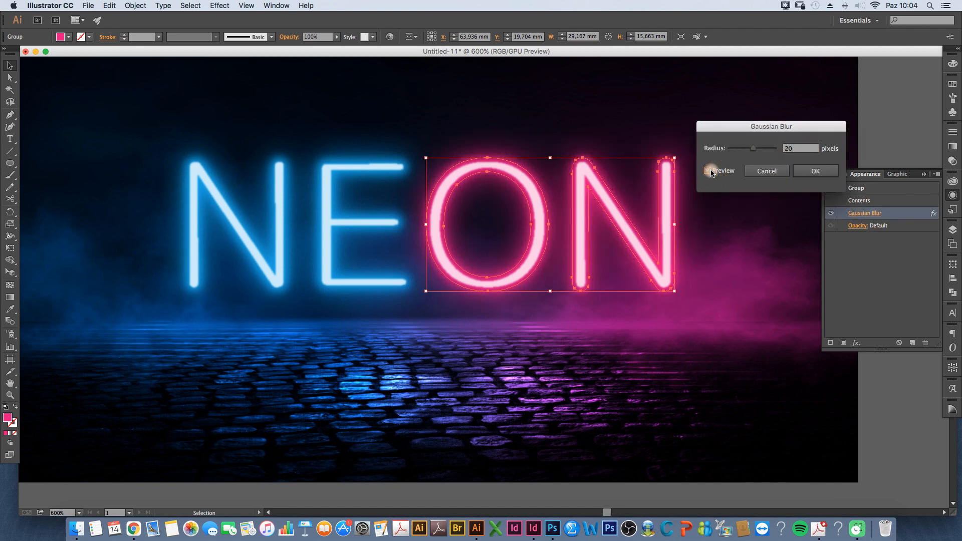
pyautogui.click(812, 172)
pyautogui.click(441, 147)
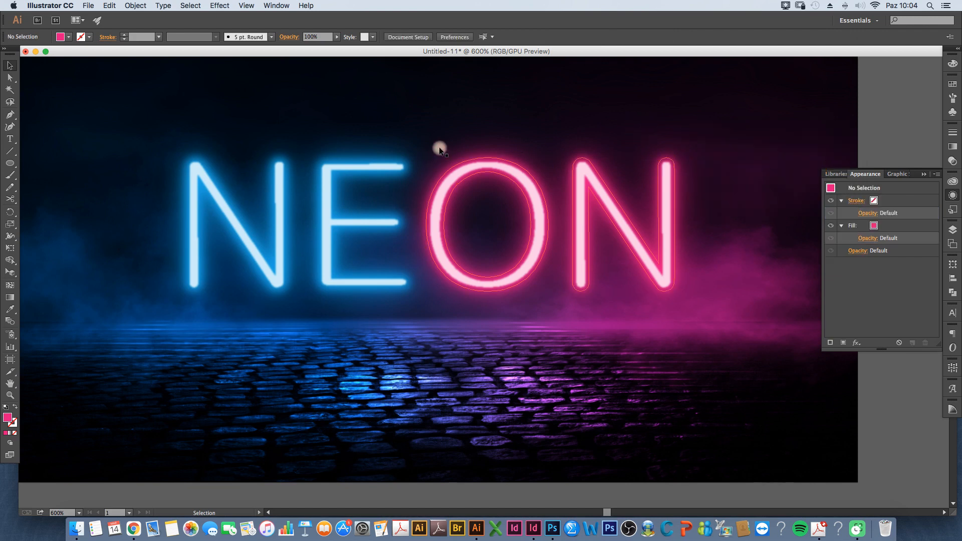
# Set up the Pen tool with no fill and a white 1 pt stroke.
pyautogui.press('super+0')
pyautogui.scroll(5, 439, 147)
pyautogui.scroll(-4, 439, 150)
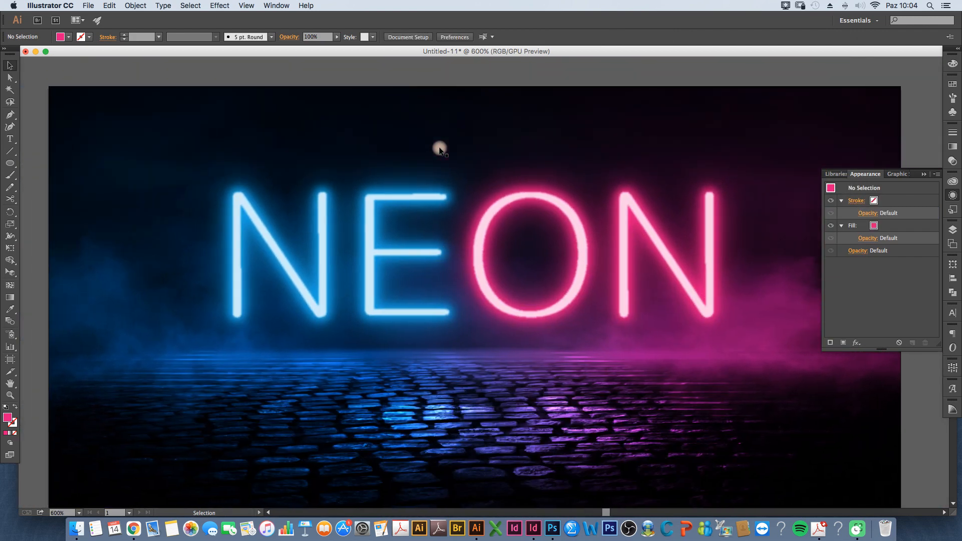
pyautogui.scroll(-1, 441, 153)
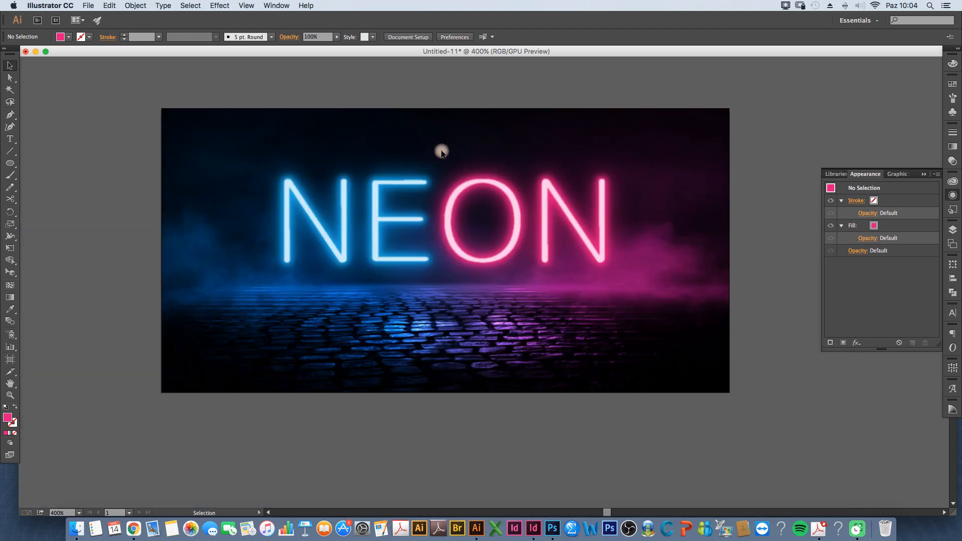
pyautogui.click(12, 116)
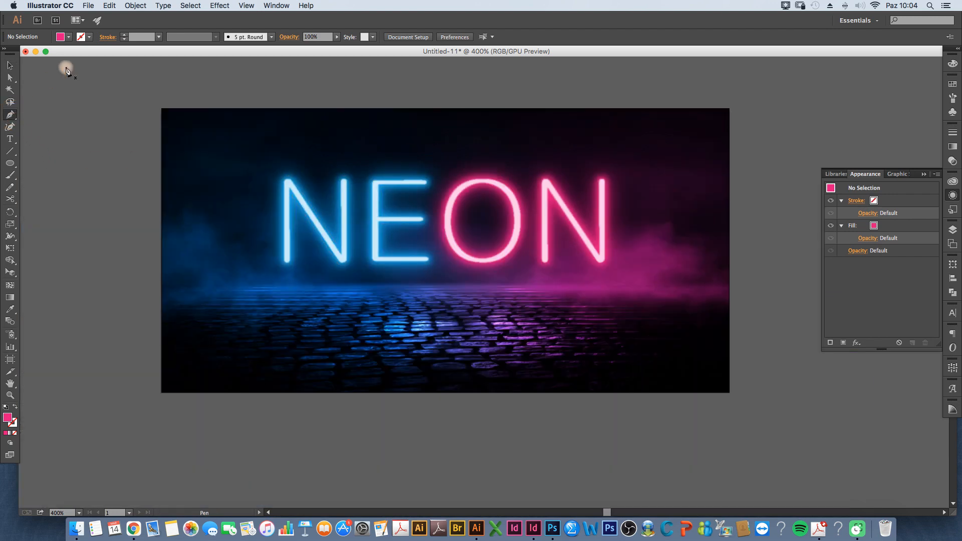
pyautogui.click(65, 40)
pyautogui.click(8, 50)
pyautogui.click(91, 39)
pyautogui.click(22, 51)
pyautogui.click(509, 170)
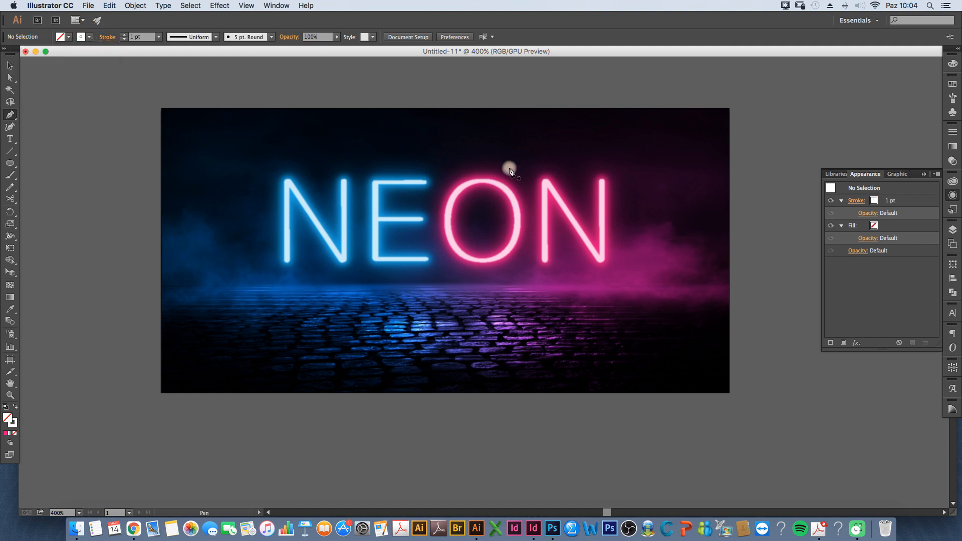
# Draw an open right-angled path running above the letters ON and partway down past the final N, about 34 by 9 mm.
pyautogui.click(445, 250)
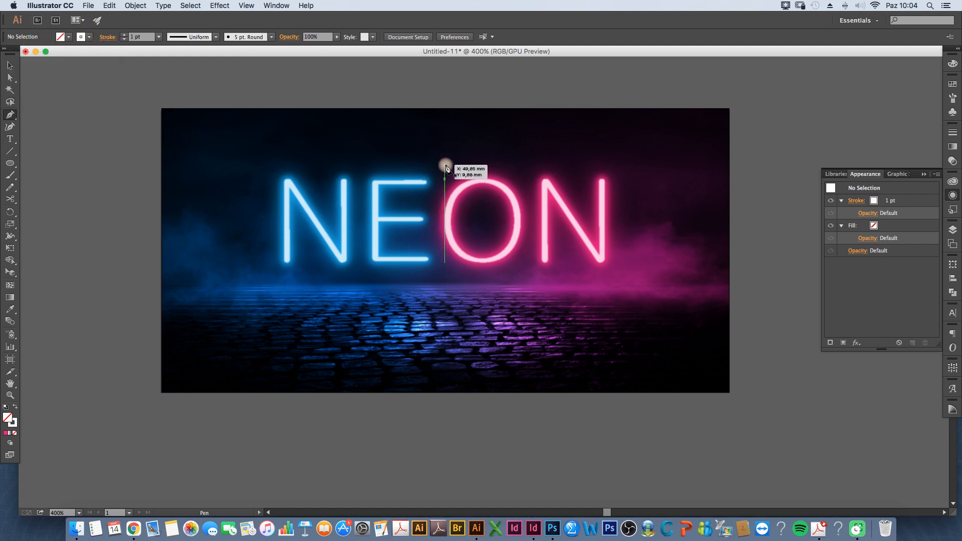
pyautogui.click(441, 164)
pyautogui.click(635, 165)
pyautogui.click(635, 216)
pyautogui.keyDown('super'); pyautogui.click(641, 158); pyautogui.keyUp('super')
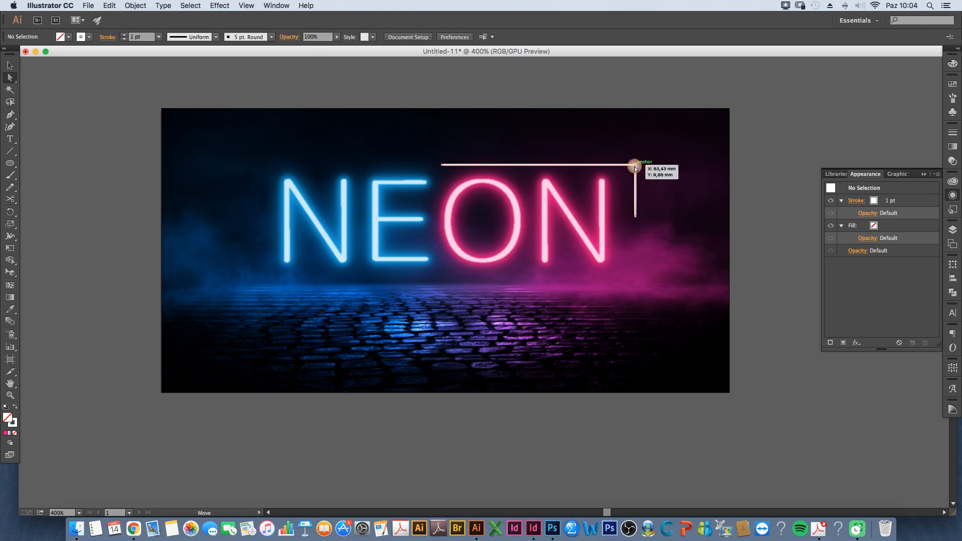
# Round the corner of the white path beside the final N and shift the path slightly upward.
pyautogui.click(635, 167)
pyautogui.moveTo(627, 173); pyautogui.dragTo(603, 189)
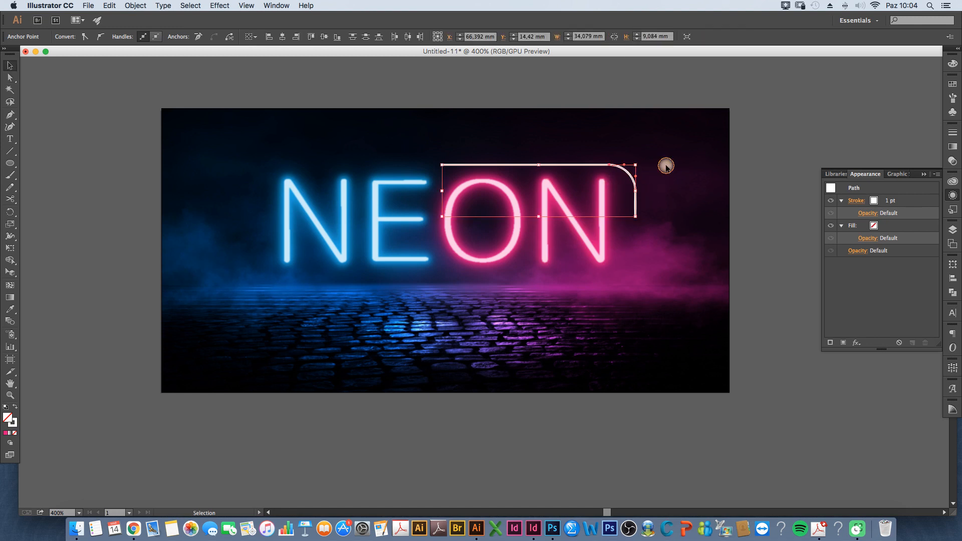
pyautogui.click(665, 167)
pyautogui.click(625, 174)
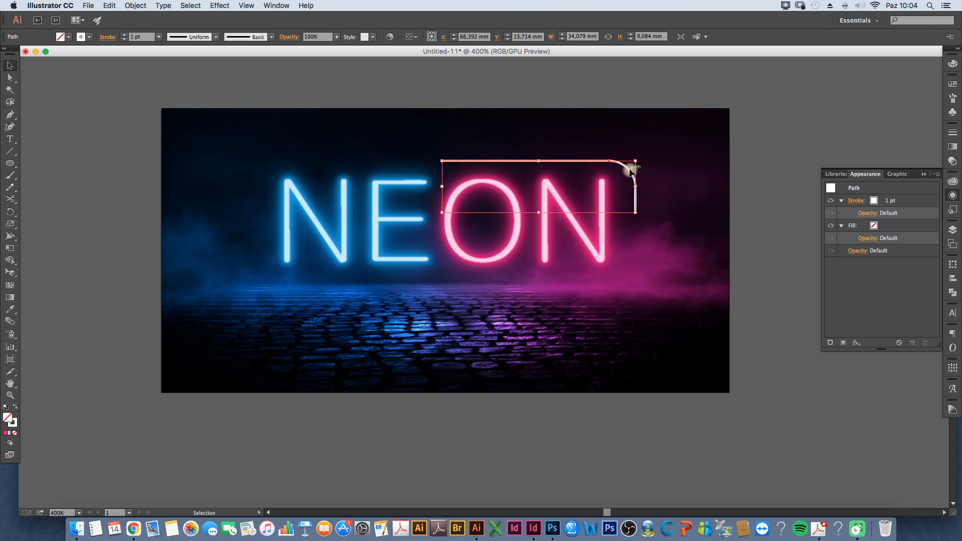
# Duplicate the rounded white path below the letters NE and rotate the copy 180 degrees.
pyautogui.moveTo(630, 172); pyautogui.dragTo(392, 271)
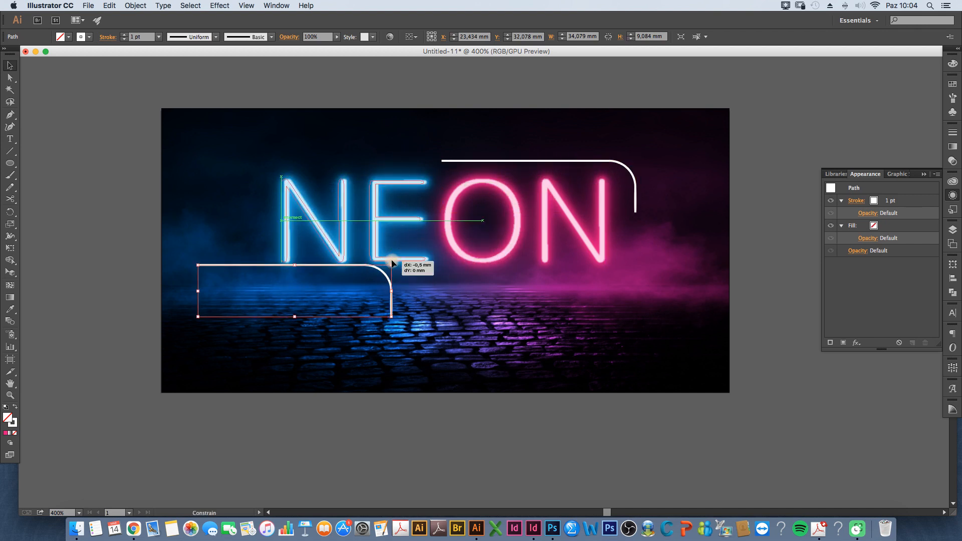
pyautogui.click(399, 259)
pyautogui.click(414, 284)
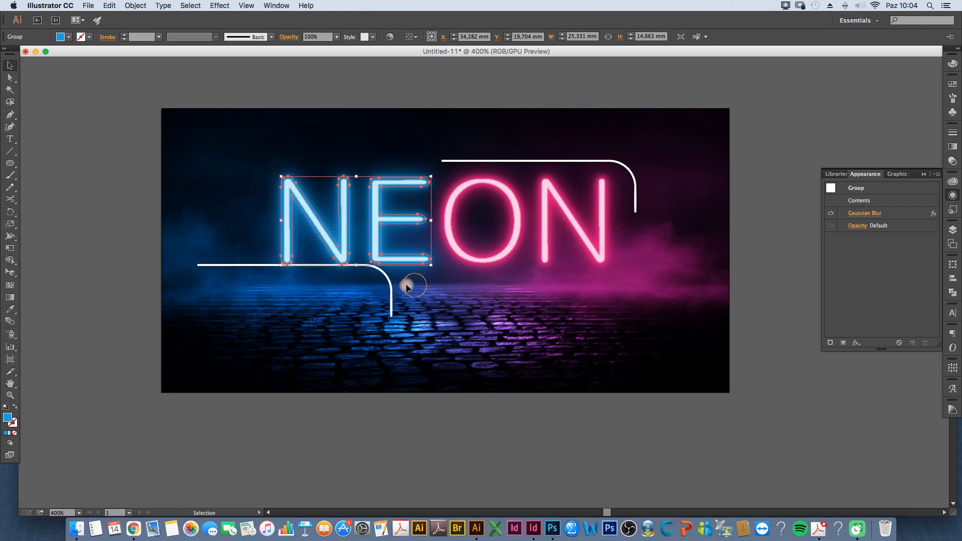
pyautogui.click(391, 287)
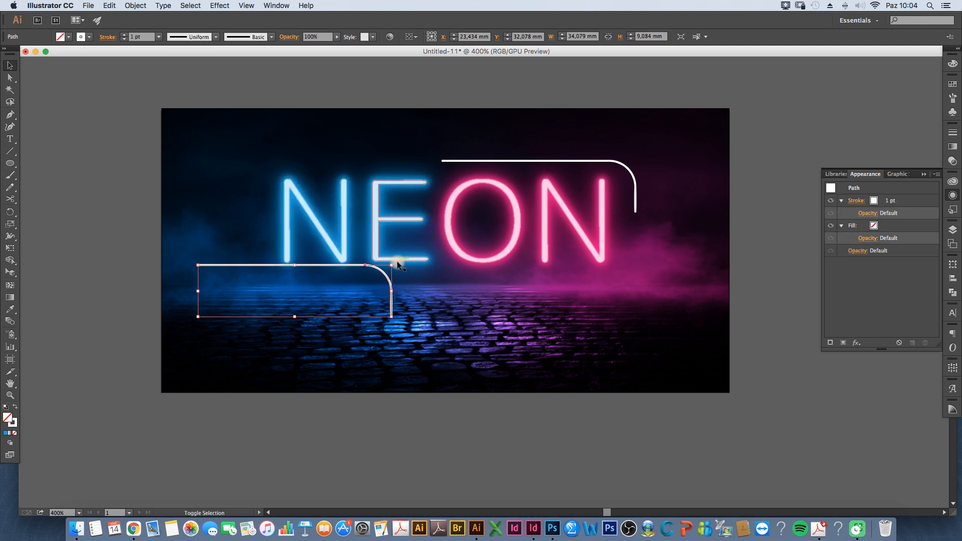
pyautogui.moveTo(397, 264); pyautogui.dragTo(195, 293)
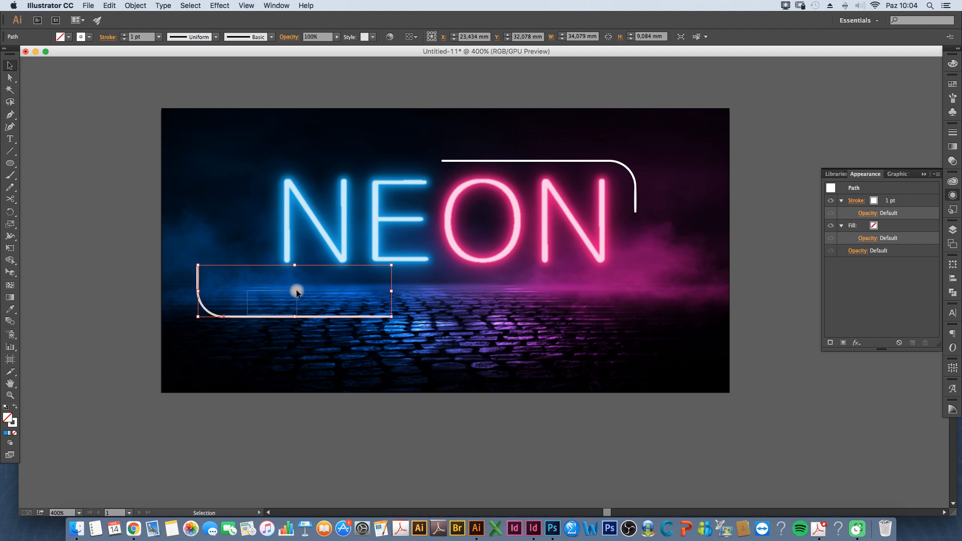
# Position the rotated path around the lower-left of NE, aligning its end horizontally with the start of the upper path, and deselect it.
pyautogui.moveTo(296, 292); pyautogui.dragTo(323, 277)
pyautogui.click(416, 362)
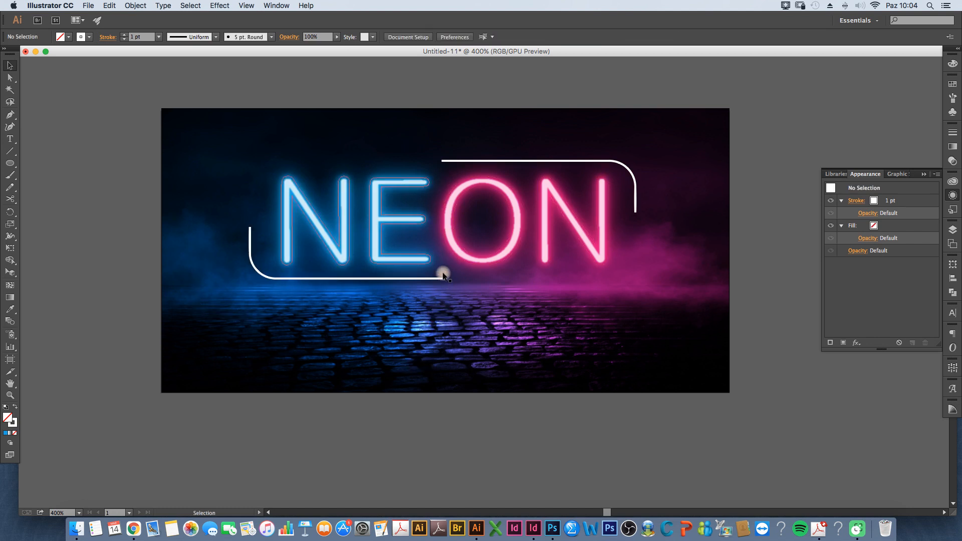
pyautogui.moveTo(443, 275); pyautogui.dragTo(441, 276)
pyautogui.click(430, 320)
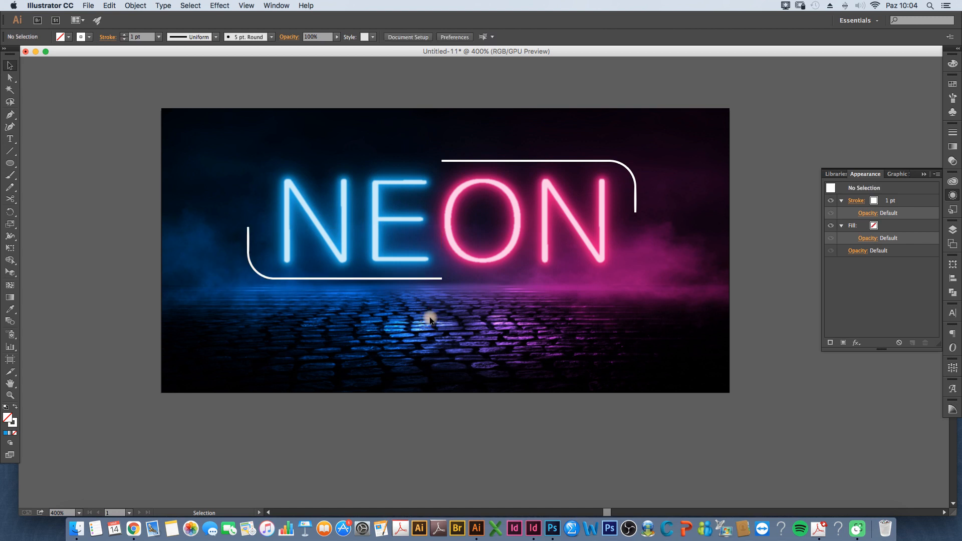
# Select both white corner paths and convert their strokes to outlined shapes.
pyautogui.click(425, 279)
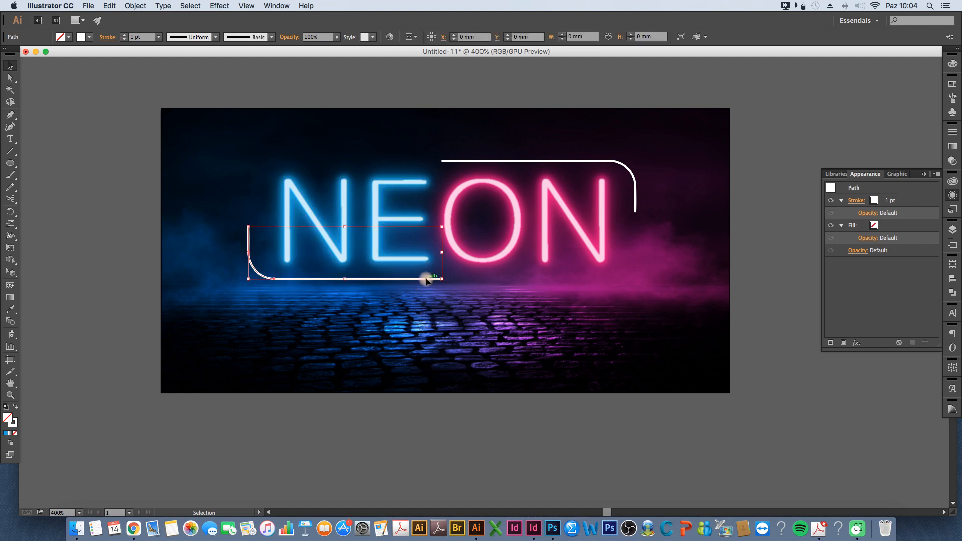
pyautogui.keyDown('shift'); pyautogui.click(509, 162); pyautogui.keyUp('shift')
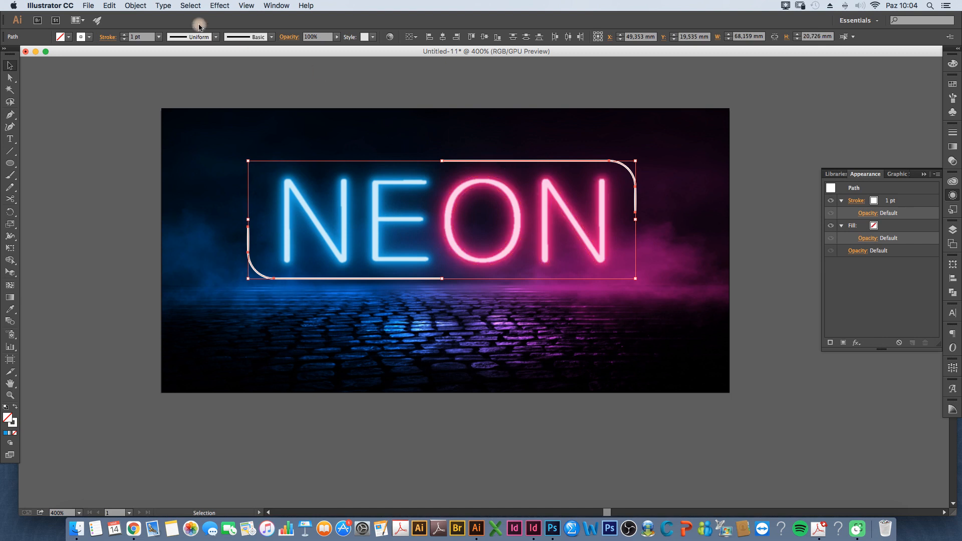
pyautogui.click(136, 6)
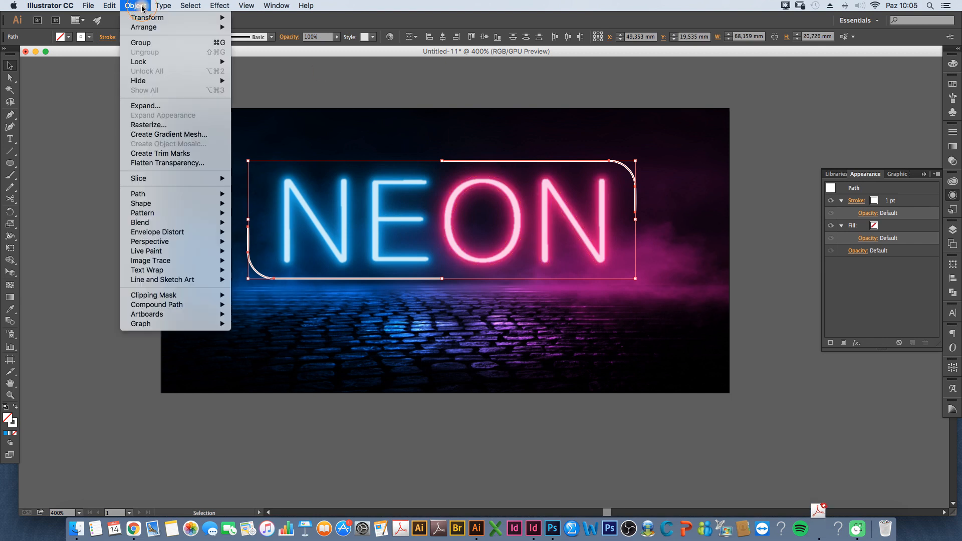
pyautogui.moveTo(149, 193)
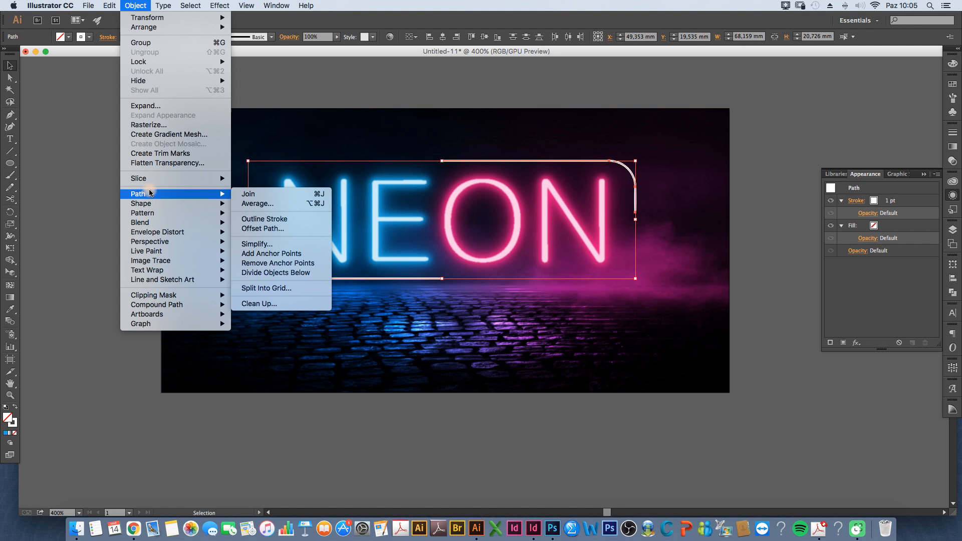
pyautogui.click(286, 221)
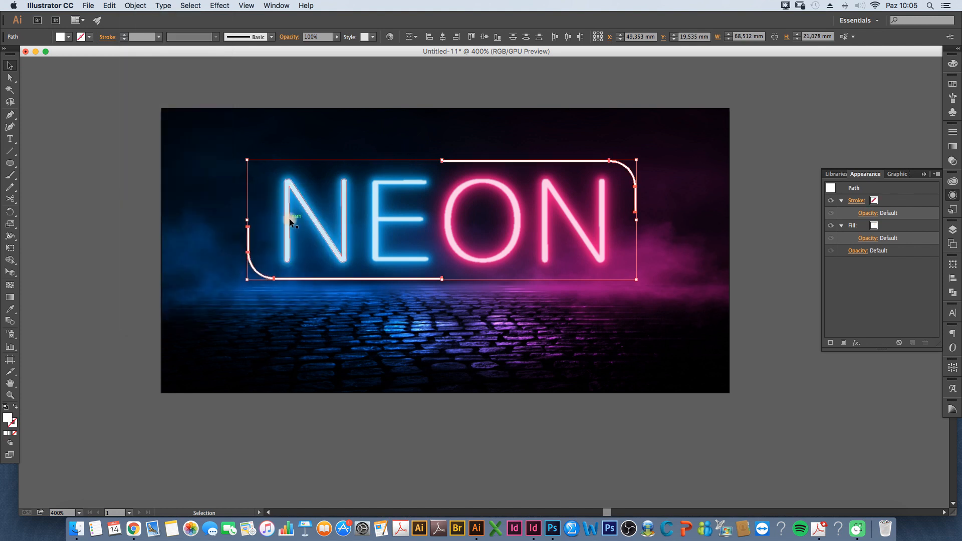
# Offset both outlined corner shapes by 0,5 mm with Miter joins, checking the preview, then deselect them.
pyautogui.scroll(1, 295, 220)
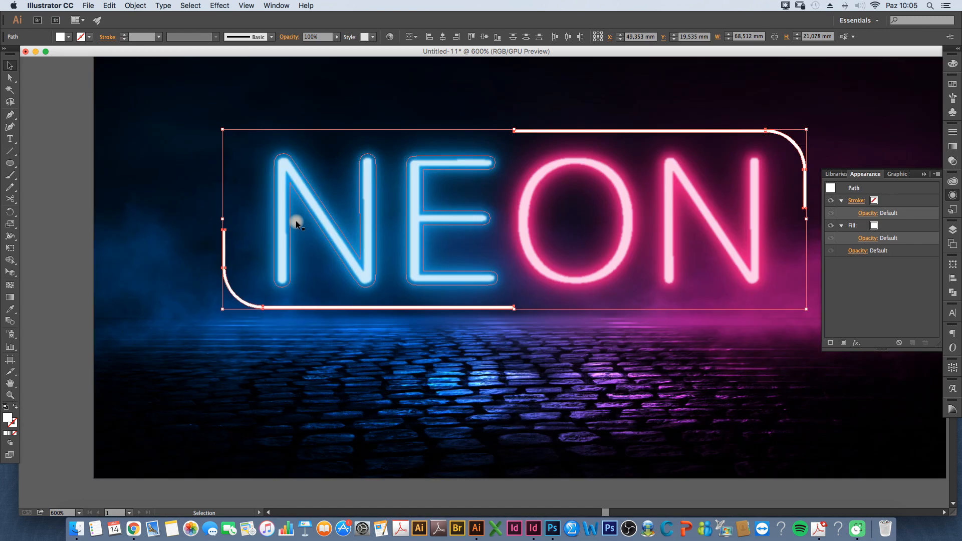
pyautogui.hscroll(1, 295, 220)
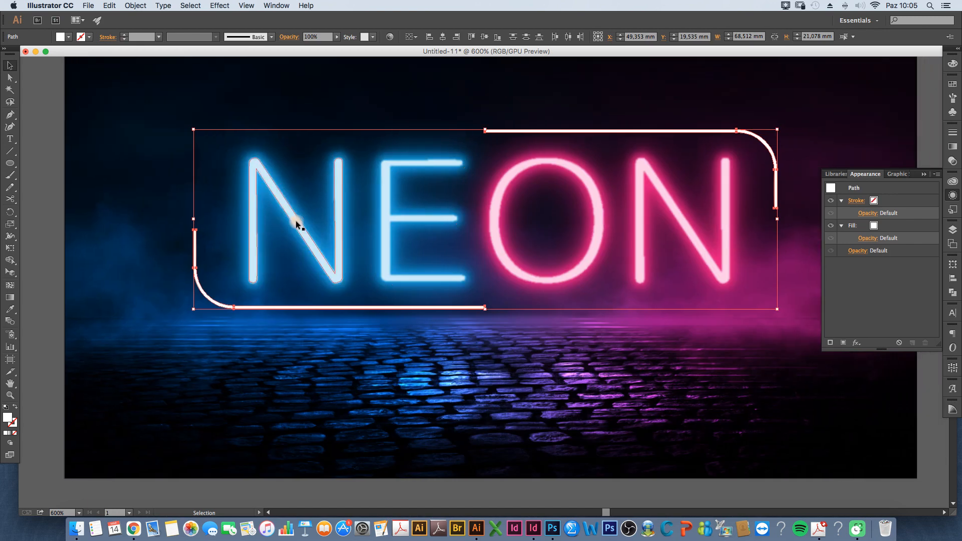
pyautogui.click(143, 6)
pyautogui.moveTo(155, 196)
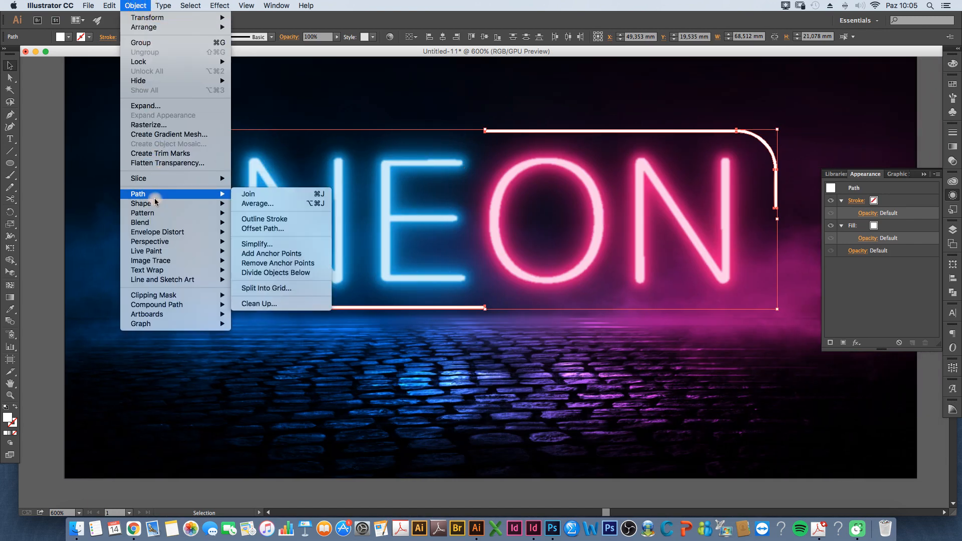
pyautogui.click(263, 228)
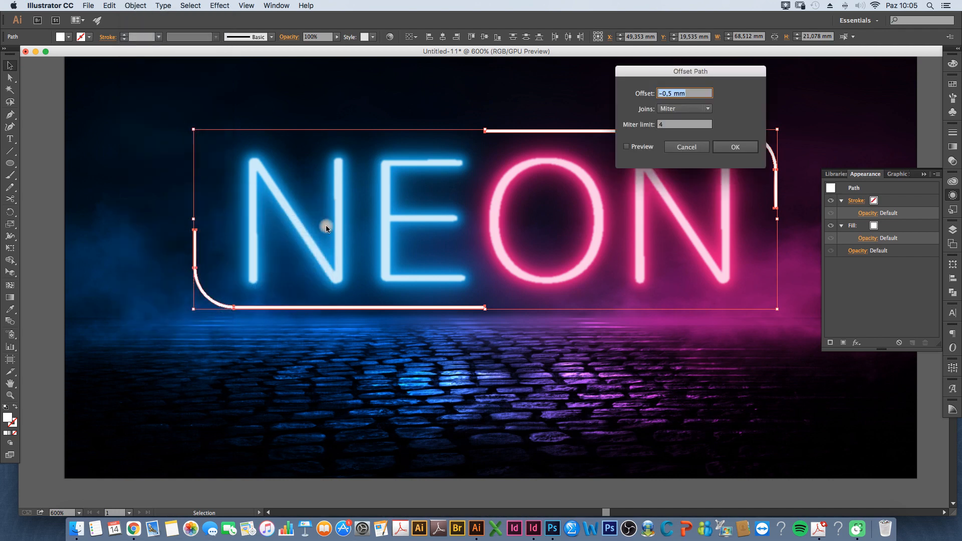
pyautogui.click(624, 147)
pyautogui.click(626, 146)
pyautogui.click(626, 146)
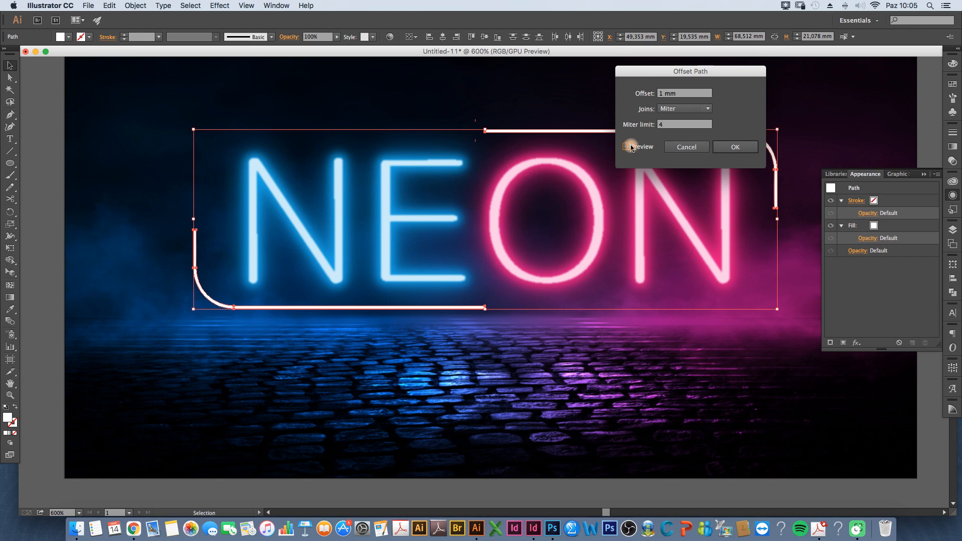
pyautogui.click(632, 93)
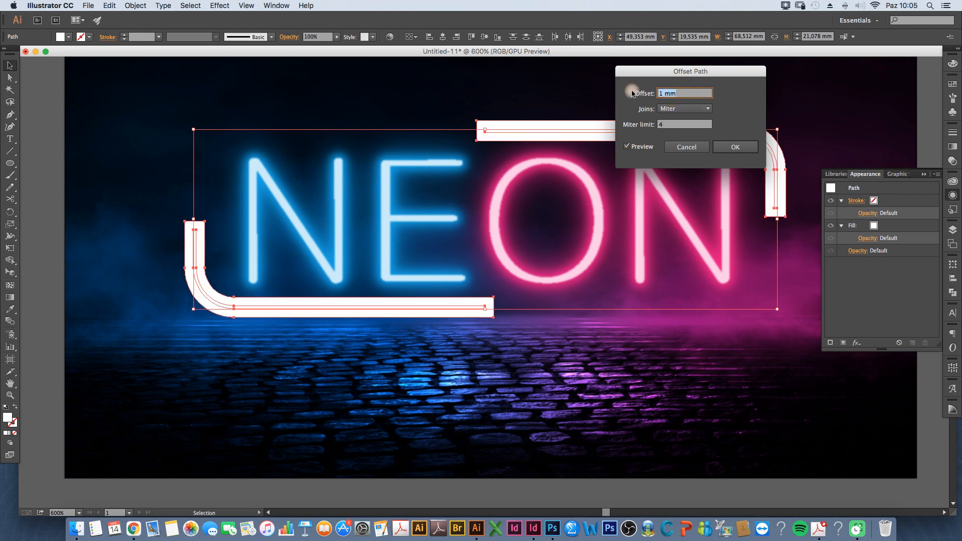
pyautogui.write('0,5')
pyautogui.click(627, 146)
pyautogui.click(626, 147)
pyautogui.click(727, 146)
pyautogui.click(565, 95)
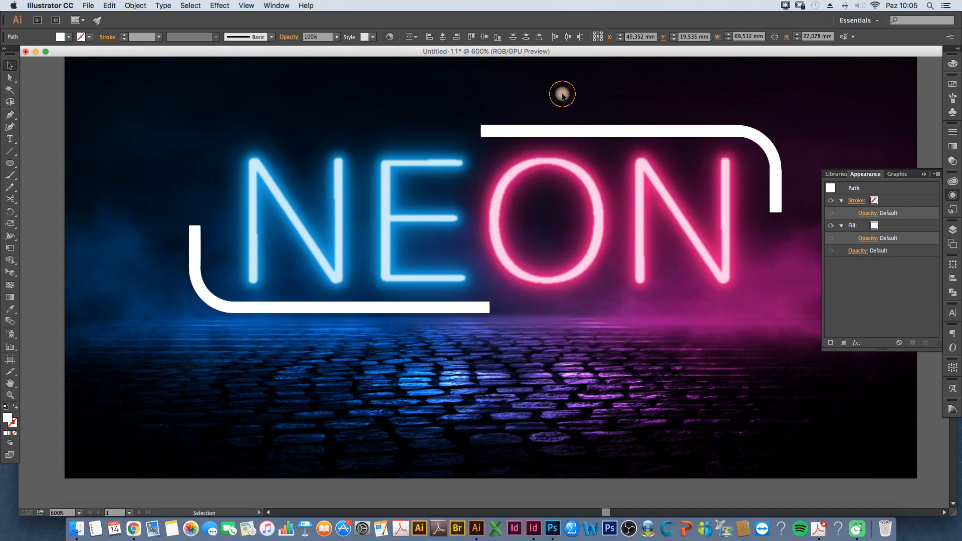
# Fill the thick offset shape around the lower-left of NE with blue and deselect it.
pyautogui.click(197, 235)
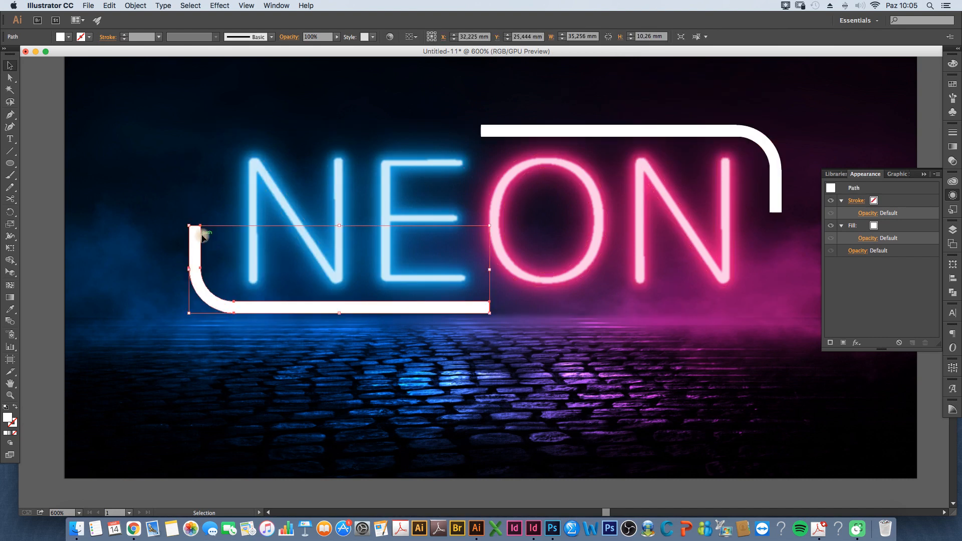
pyautogui.click(67, 37)
pyautogui.click(56, 53)
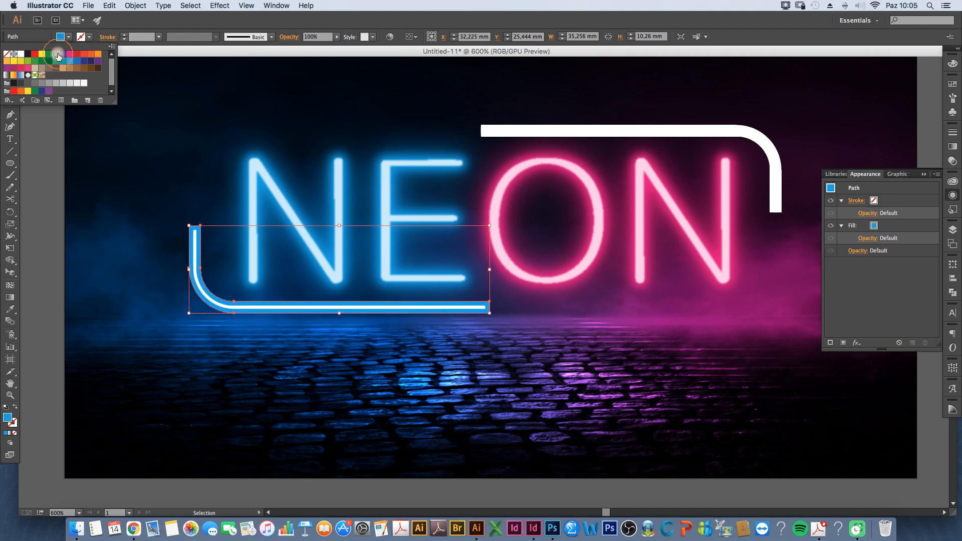
pyautogui.click(188, 204)
# Fill the thin inner line of the blue corner shape with the lightest blue tint and deselect it.
pyautogui.click(196, 232)
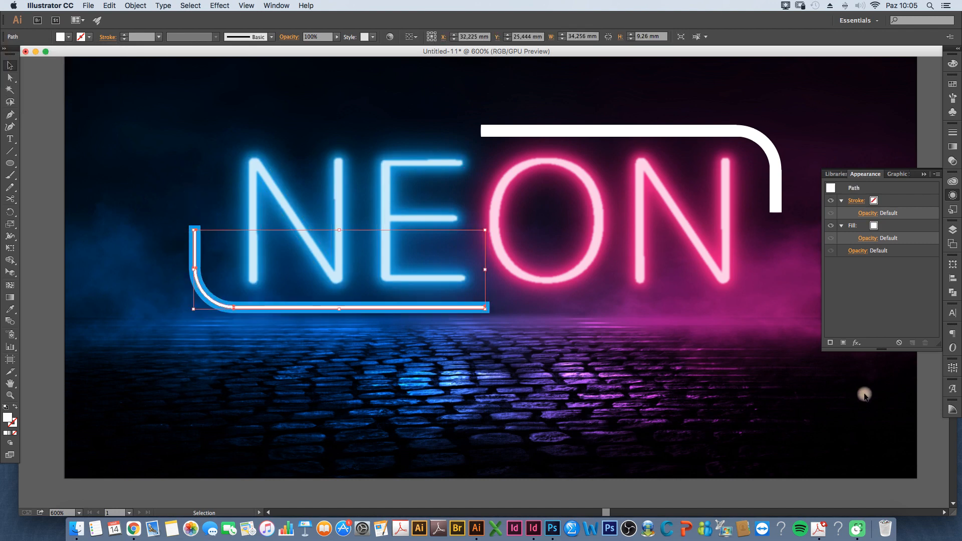
pyautogui.click(952, 408)
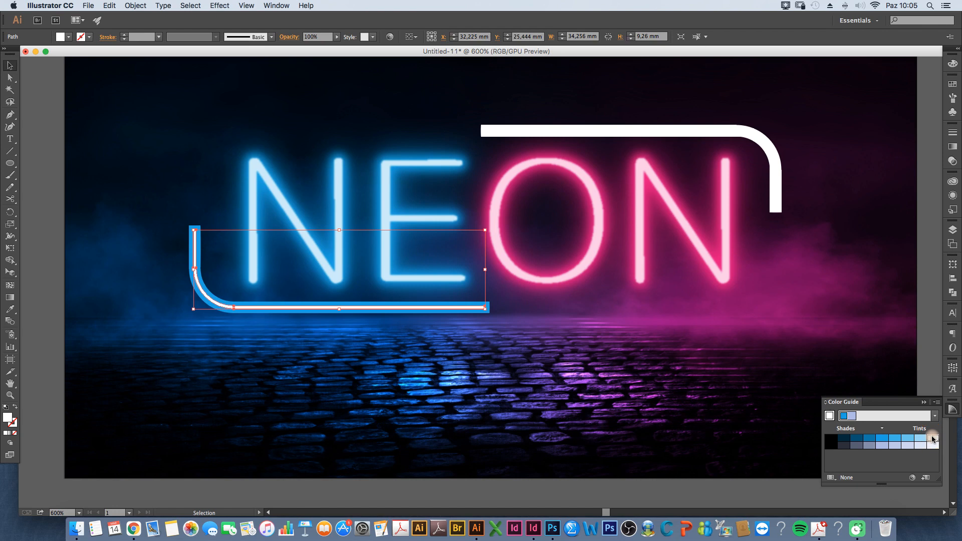
pyautogui.click(453, 367)
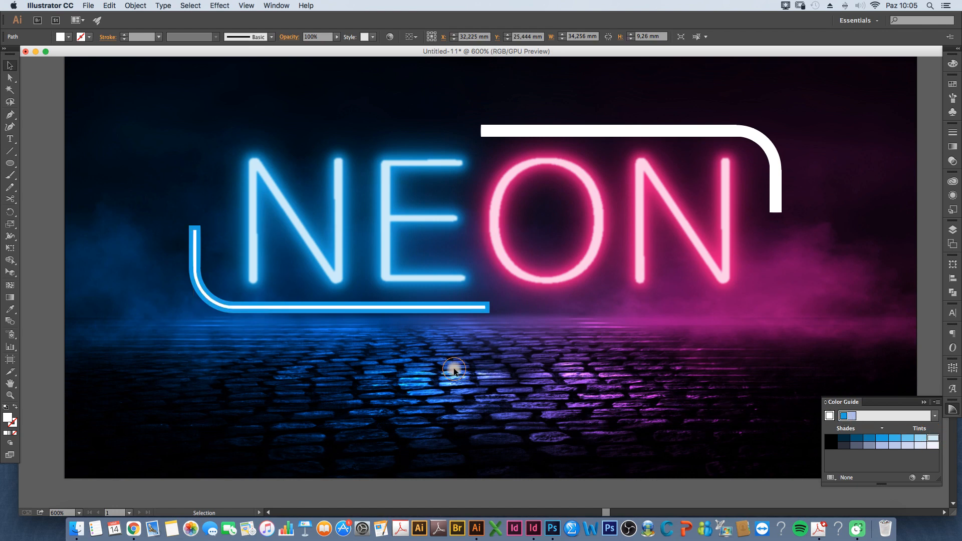
# Apply a Gaussian Blur with a 6-pixel radius to the thick blue corner shape around the lower-left of NE.
pyautogui.click(202, 224)
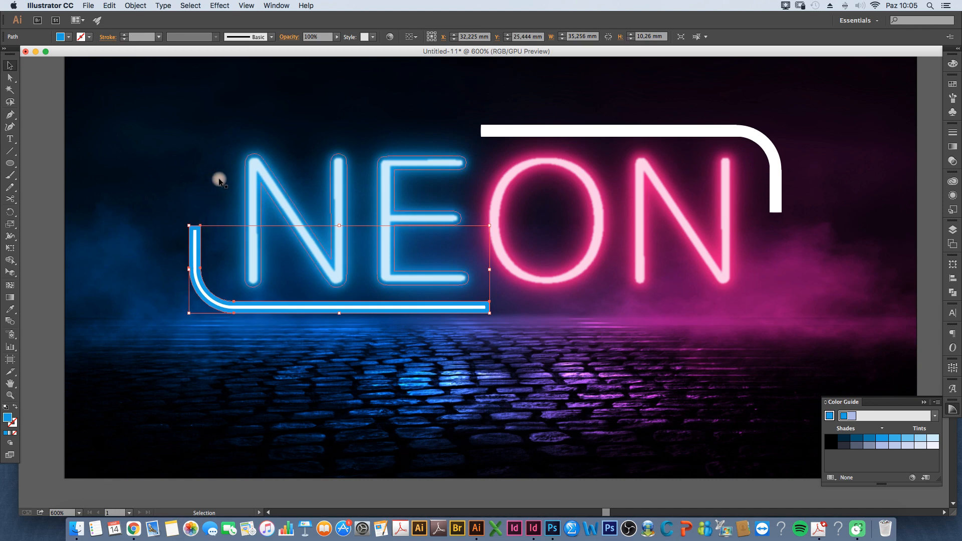
pyautogui.click(219, 6)
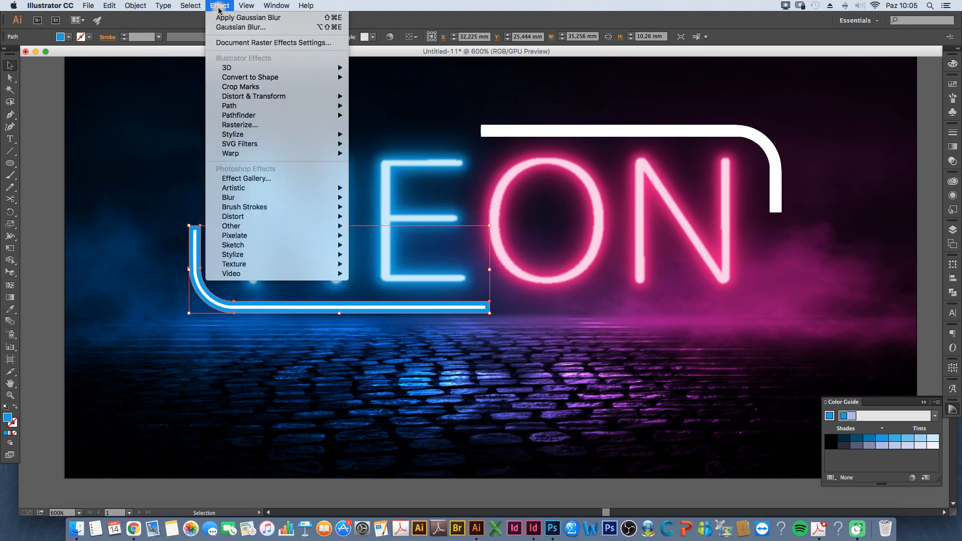
pyautogui.moveTo(271, 197)
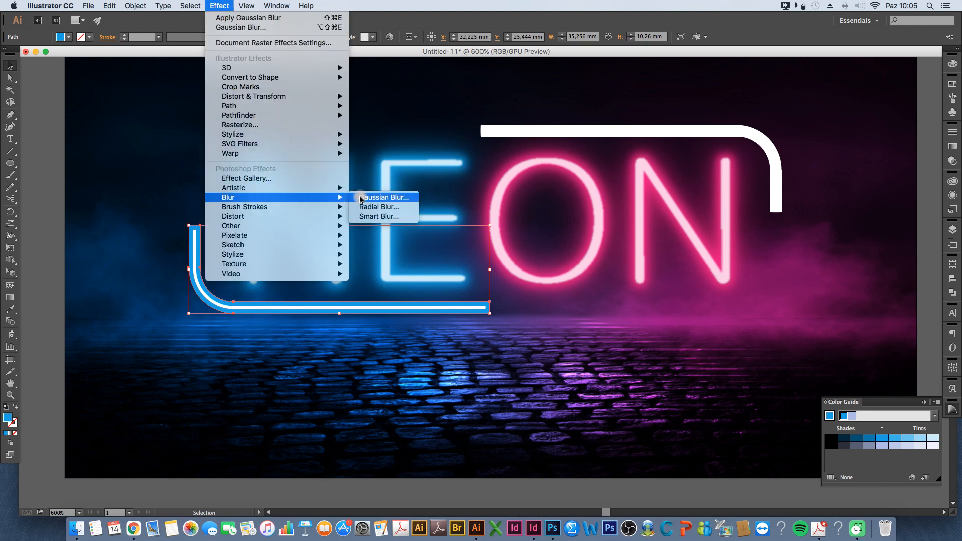
pyautogui.click(381, 198)
pyautogui.moveTo(797, 153); pyautogui.dragTo(780, 151)
pyautogui.click(723, 170)
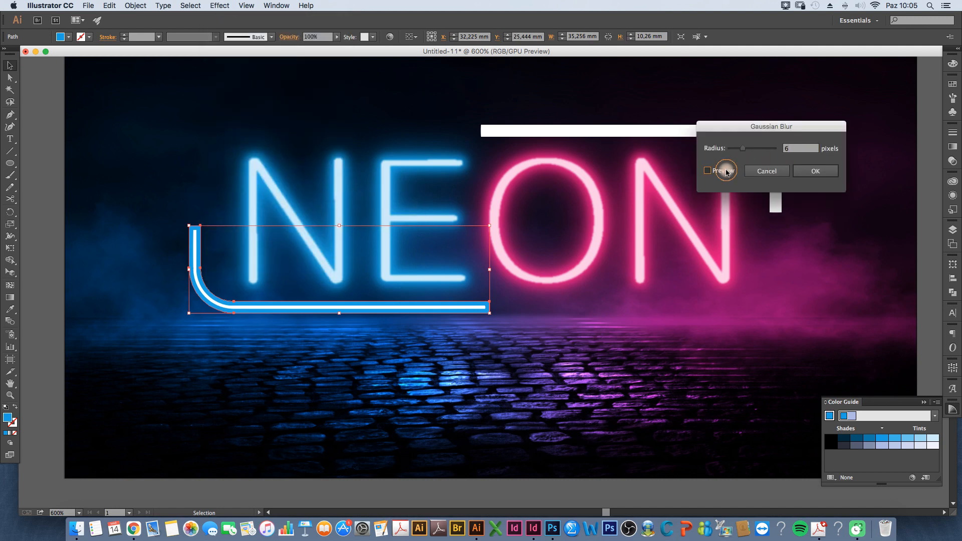
pyautogui.click(822, 174)
# Select the thin white inner line of the blue corner and fill it with the lightest blue tint.
pyautogui.click(258, 315)
pyautogui.click(256, 309)
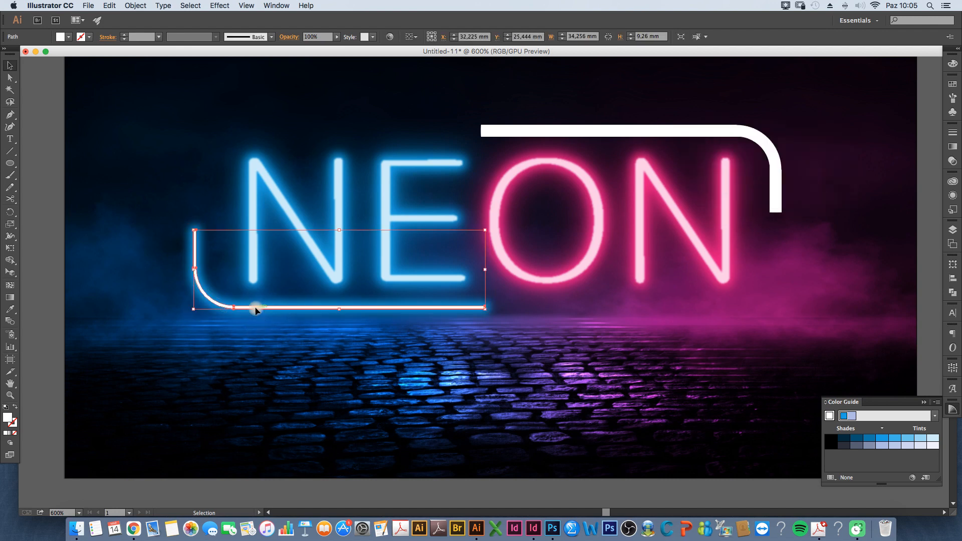
pyautogui.click(933, 438)
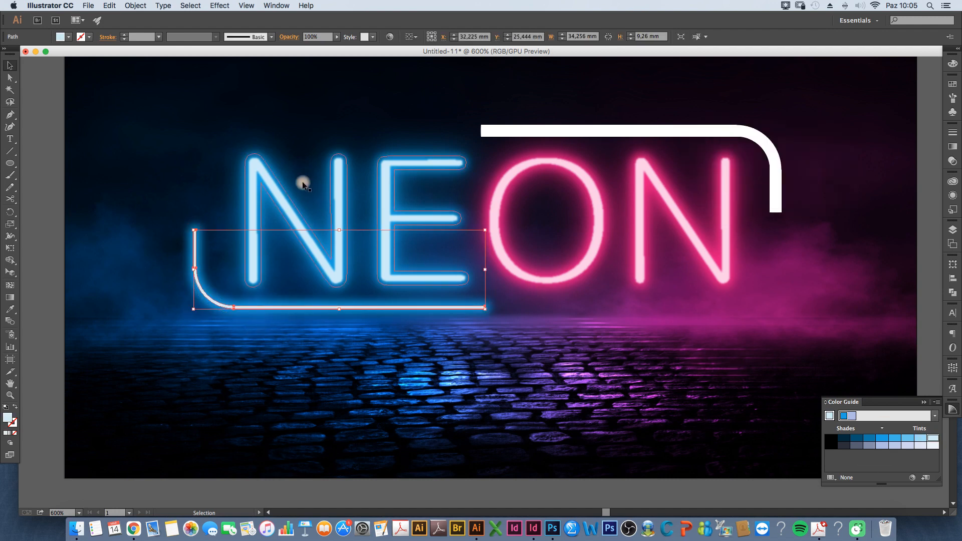
# Apply a Gaussian Blur with a 1-pixel radius to the thin light-blue inner line, previewing it, and deselect it.
pyautogui.click(220, 6)
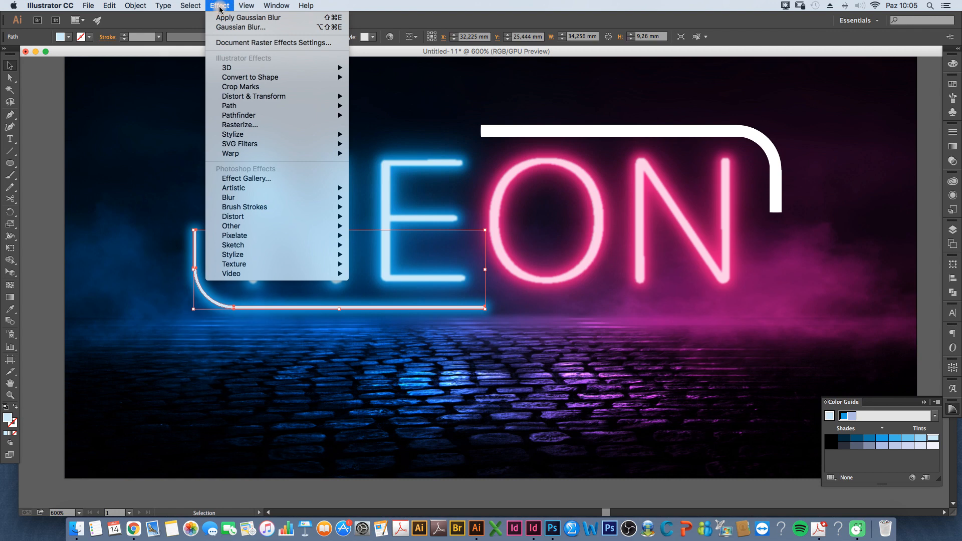
pyautogui.moveTo(270, 197)
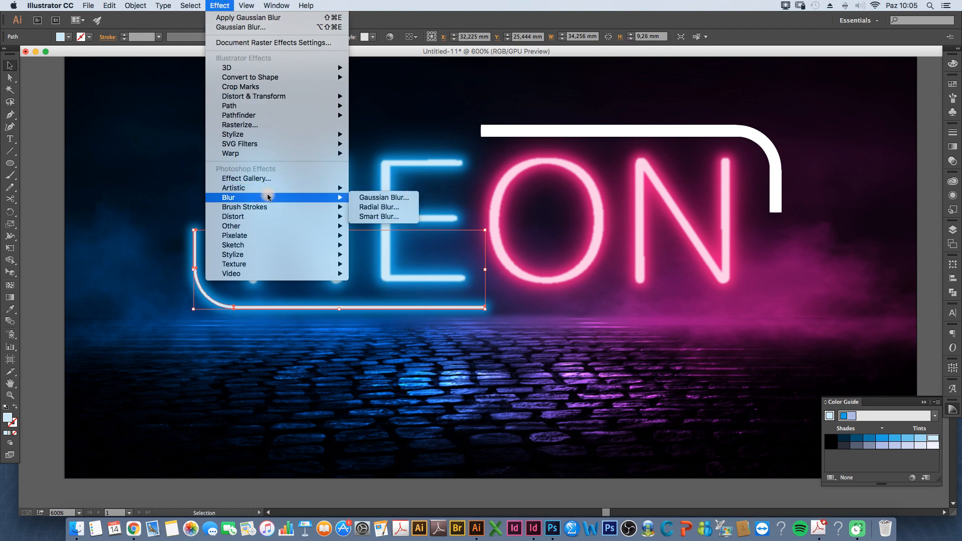
pyautogui.click(371, 197)
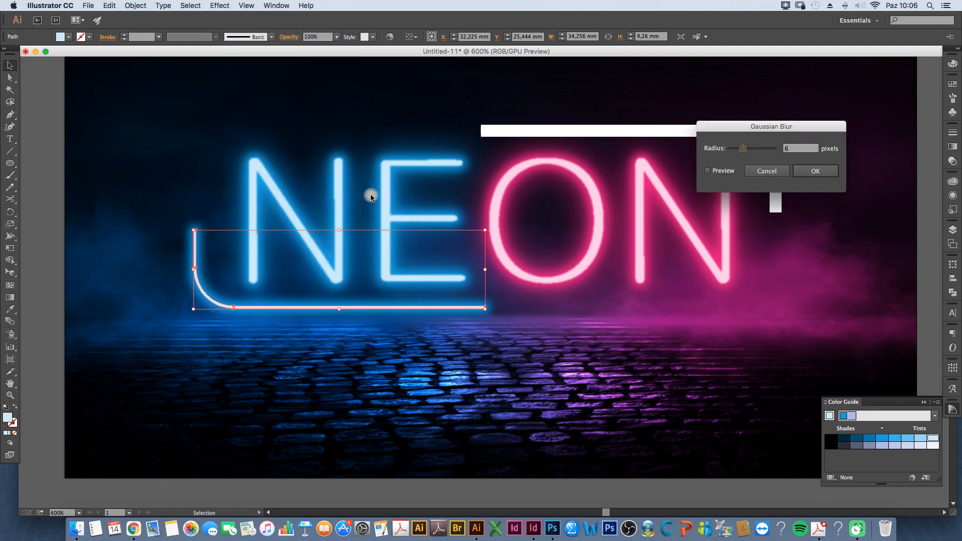
pyautogui.click(772, 150)
pyautogui.click(720, 172)
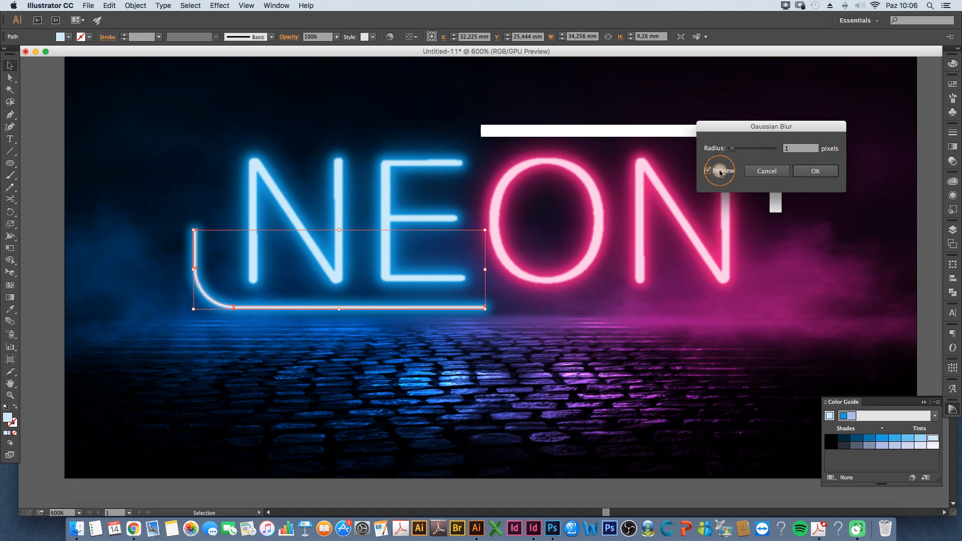
pyautogui.click(816, 175)
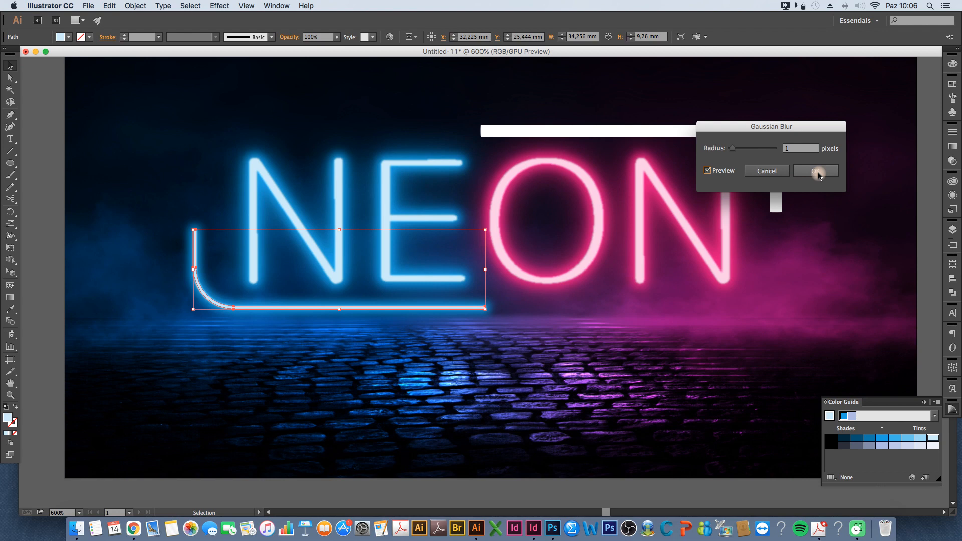
pyautogui.click(396, 107)
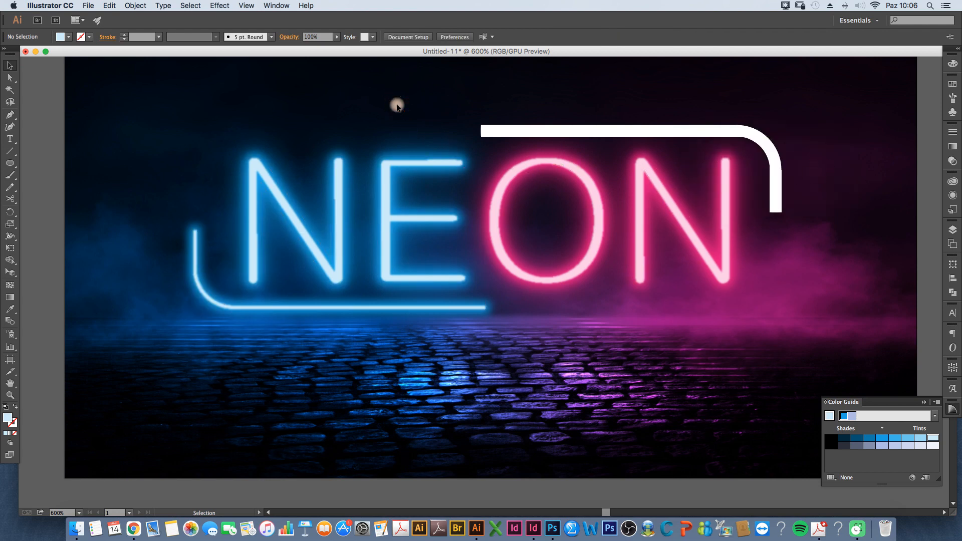
# Fill the thin inner line of the corner above ON with pink and change it to the lightest pink tint.
pyautogui.hscroll(3, 376, 124)
pyautogui.click(512, 132)
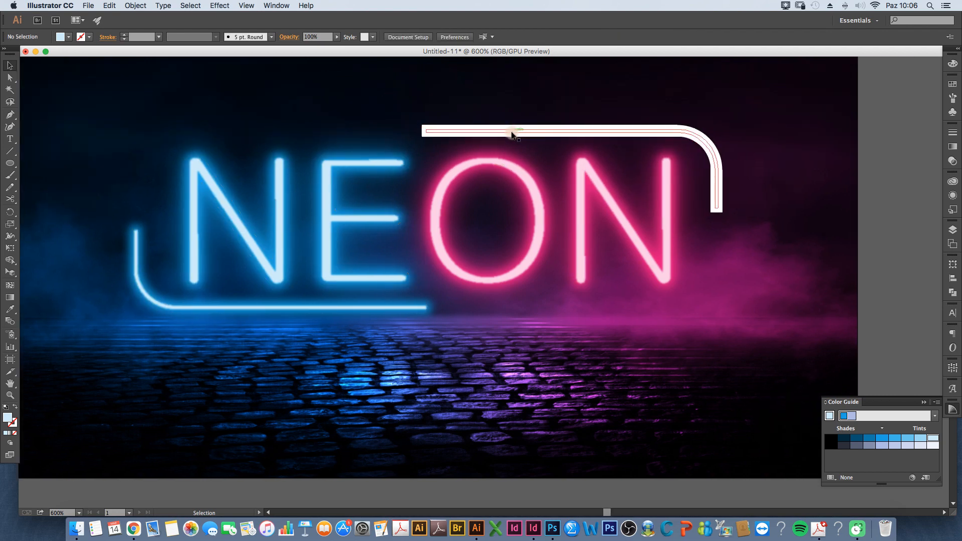
pyautogui.click(511, 133)
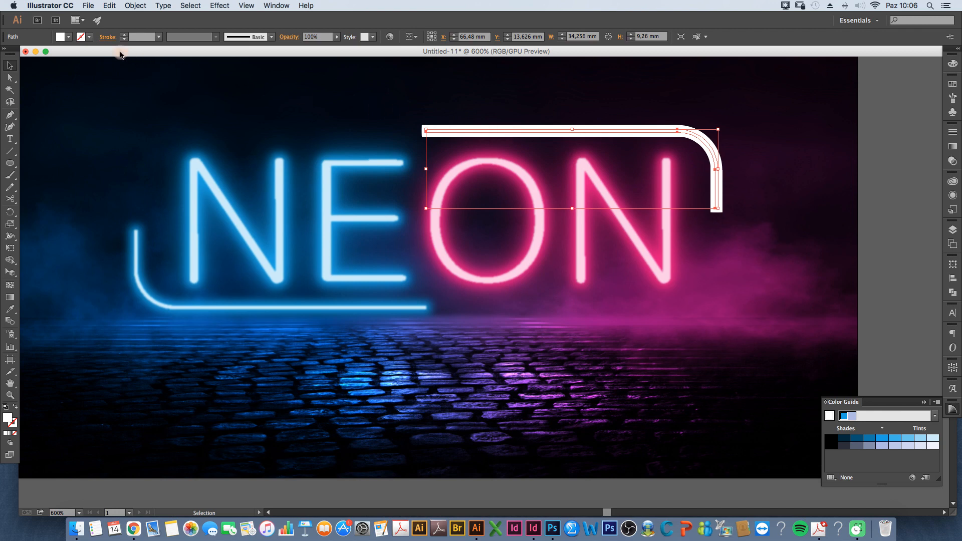
pyautogui.click(63, 37)
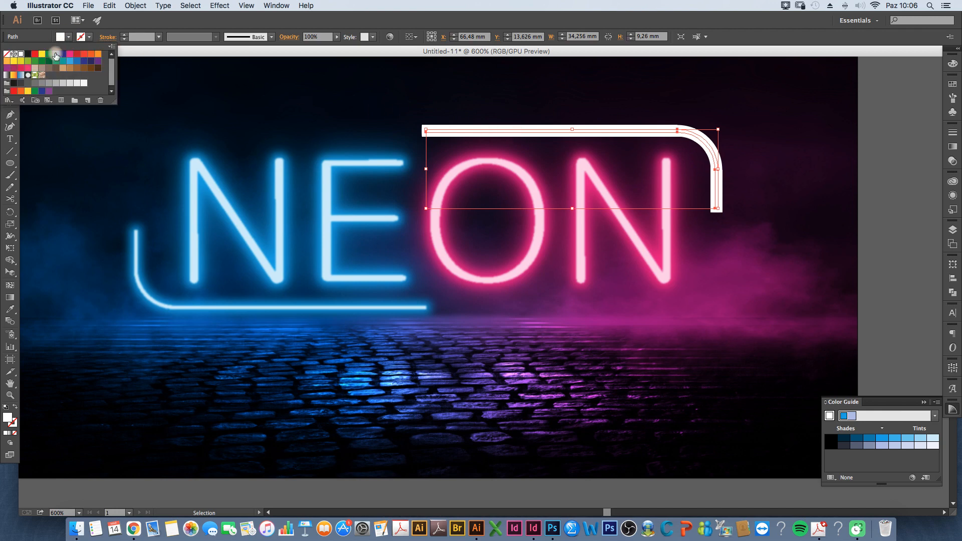
pyautogui.click(70, 53)
pyautogui.click(934, 446)
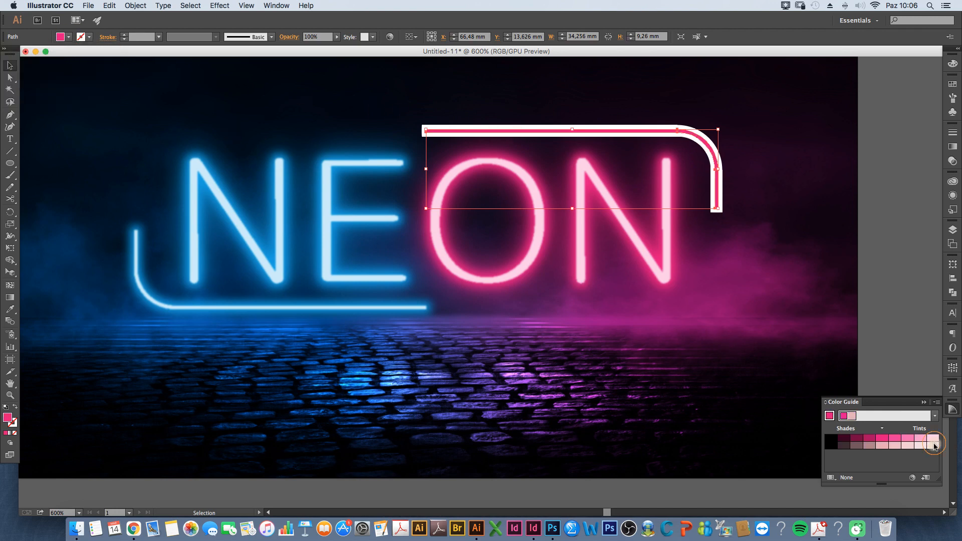
pyautogui.click(934, 444)
# Fill the thick white offset shape of the corner above ON with pink.
pyautogui.click(613, 128)
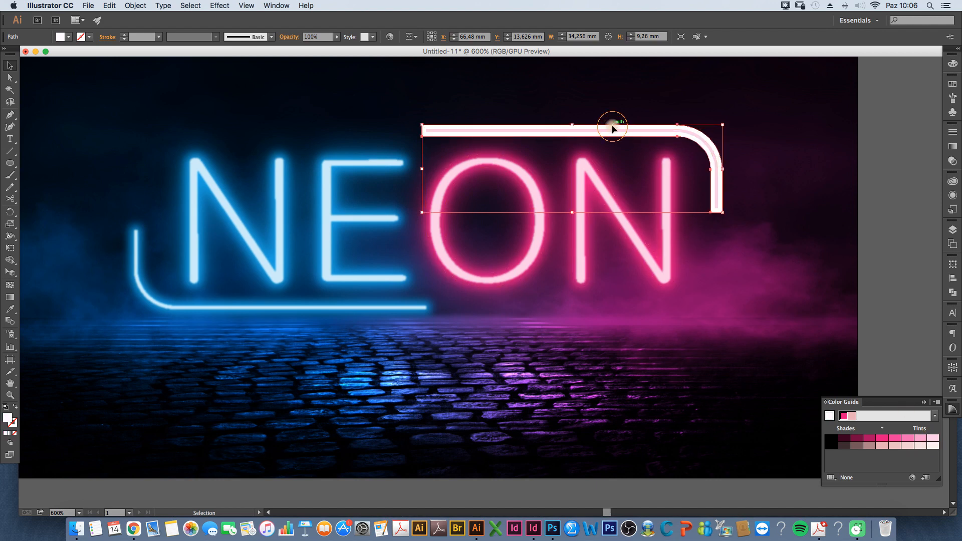
pyautogui.click(60, 37)
pyautogui.click(69, 53)
pyautogui.click(656, 150)
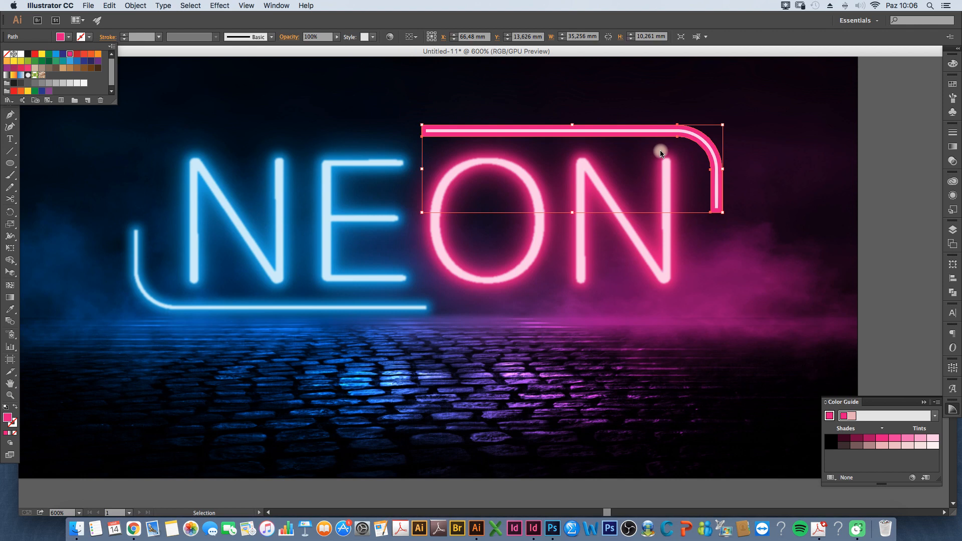
pyautogui.click(658, 113)
# Apply a Gaussian Blur with a 6-pixel radius to the thick pink corner shape and deselect it.
pyautogui.click(645, 127)
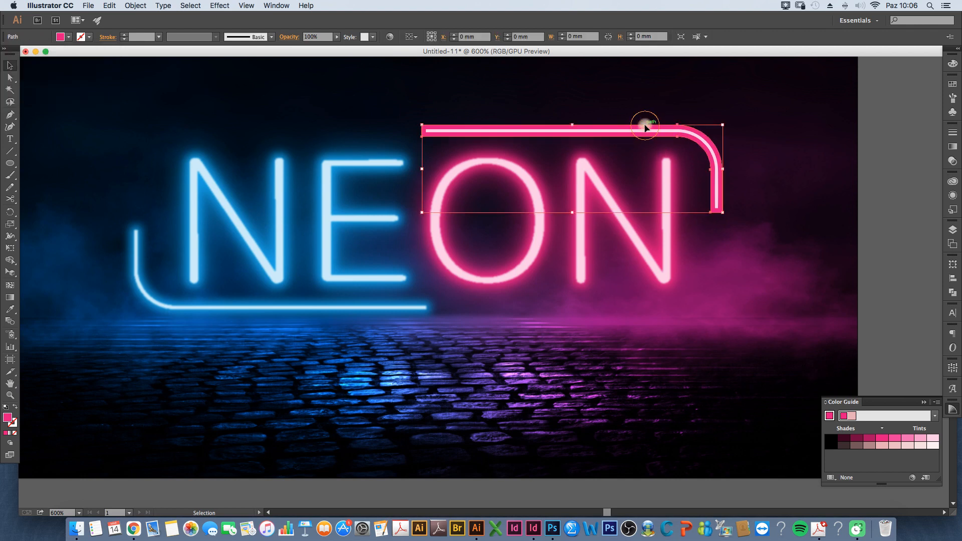
pyautogui.click(222, 6)
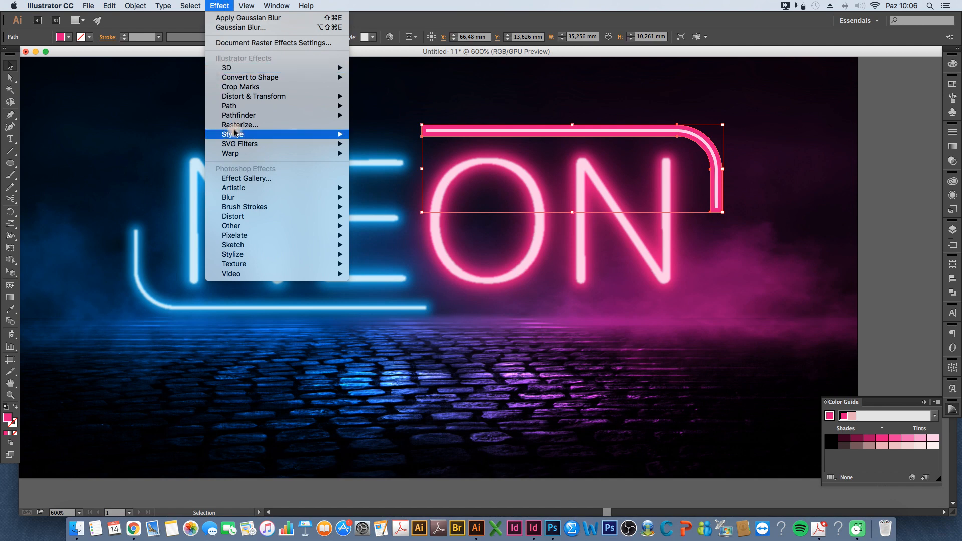
pyautogui.moveTo(241, 198)
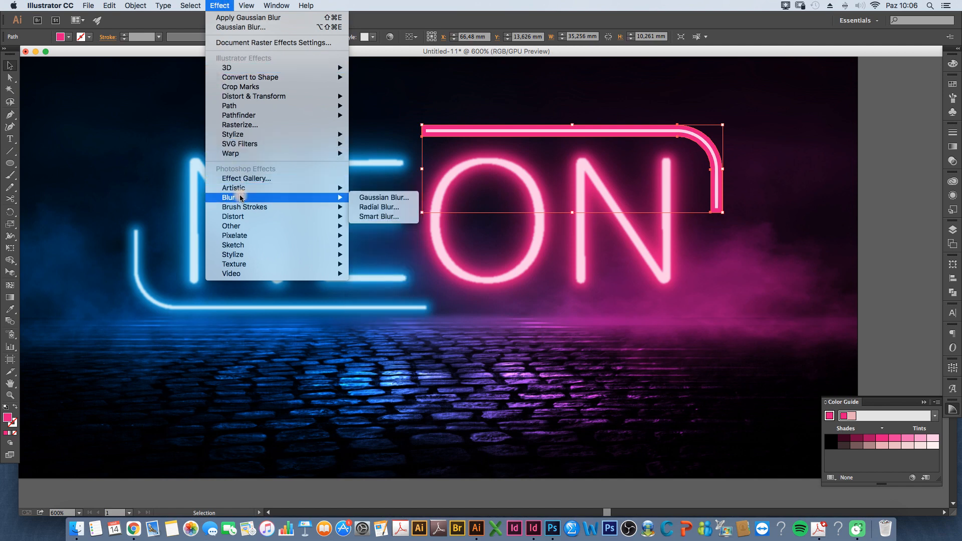
pyautogui.click(381, 198)
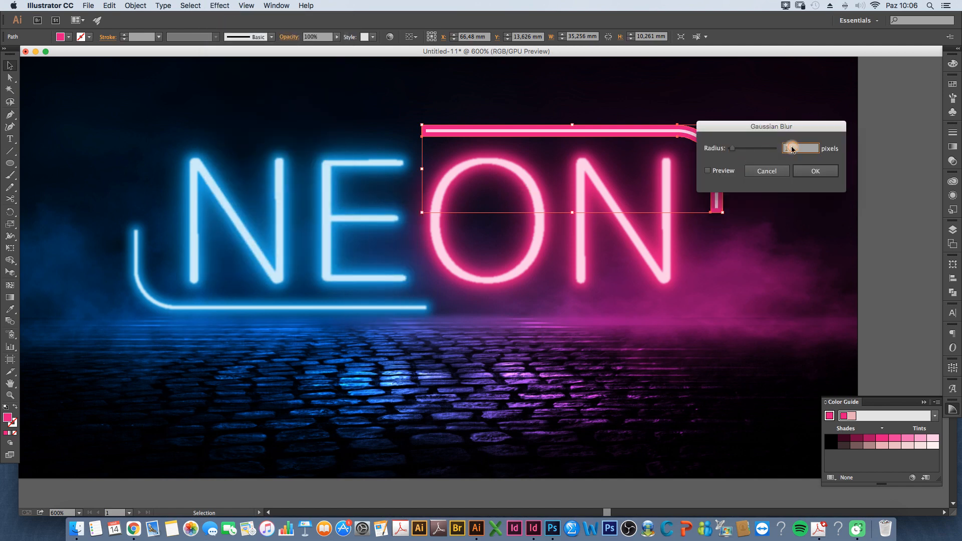
pyautogui.press('Return')
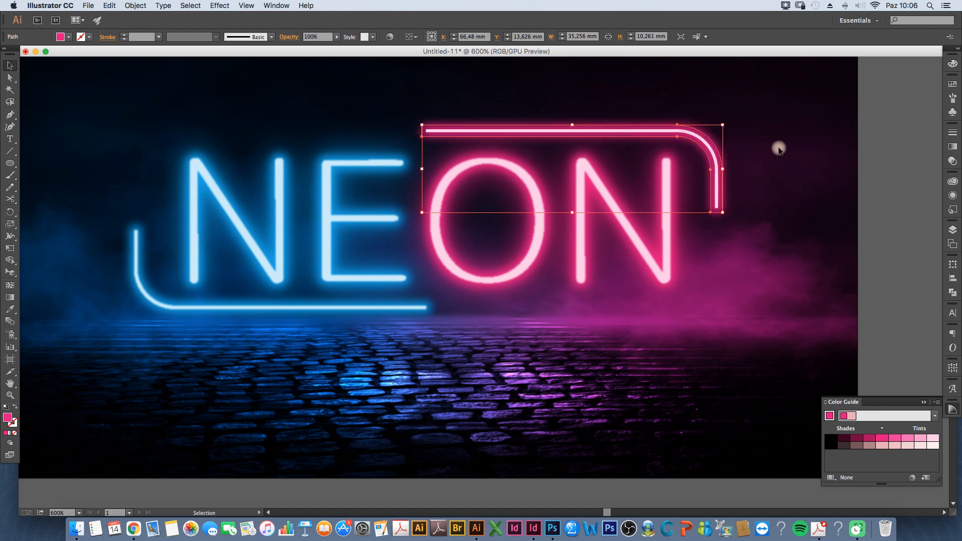
pyautogui.click(754, 145)
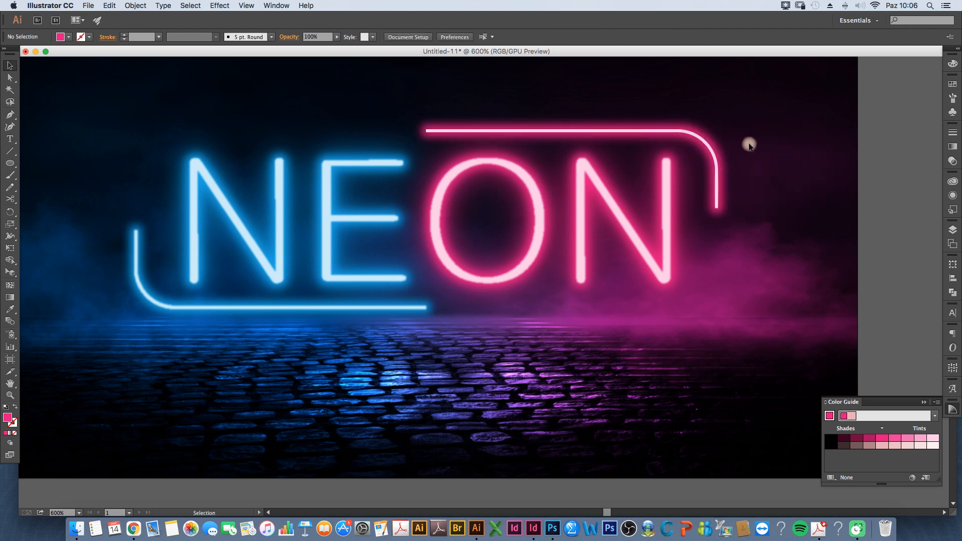
# Apply a slight Gaussian Blur to the thin light-pink inner line of the corner above ON and deselect it.
pyautogui.click(699, 139)
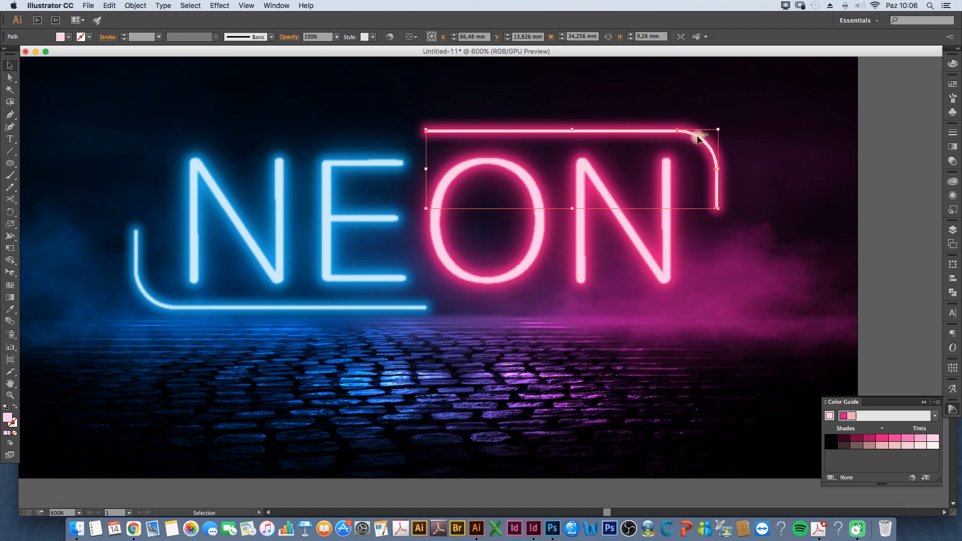
pyautogui.click(221, 5)
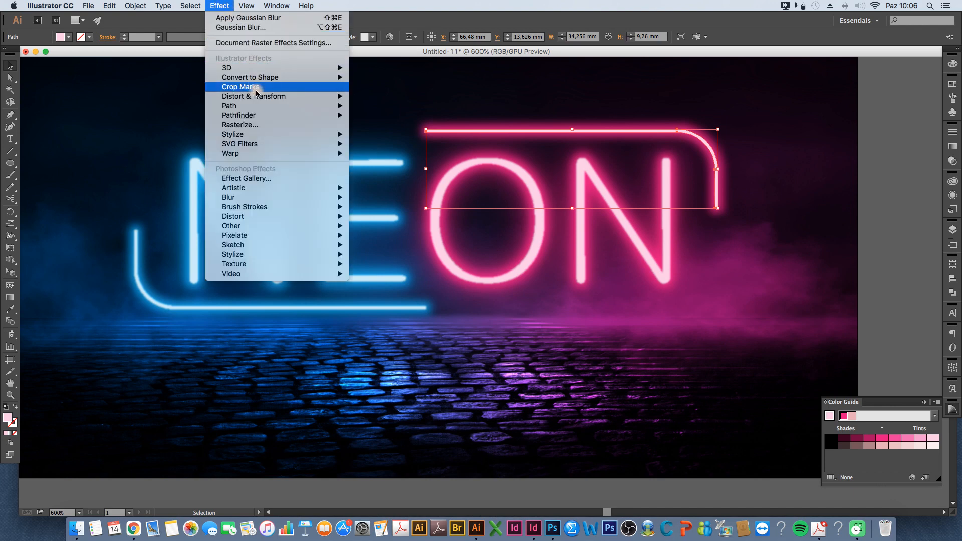
pyautogui.moveTo(281, 197)
pyautogui.click(404, 199)
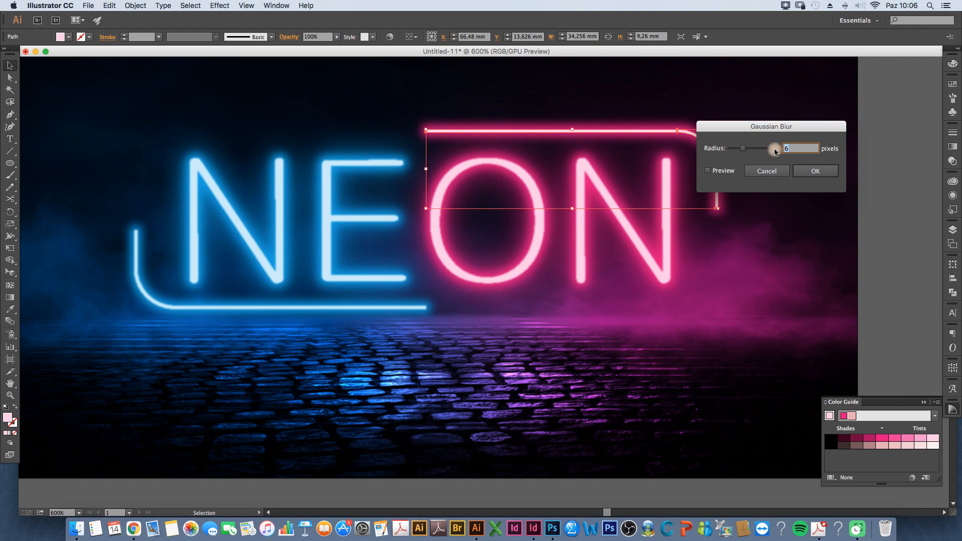
pyautogui.click(816, 171)
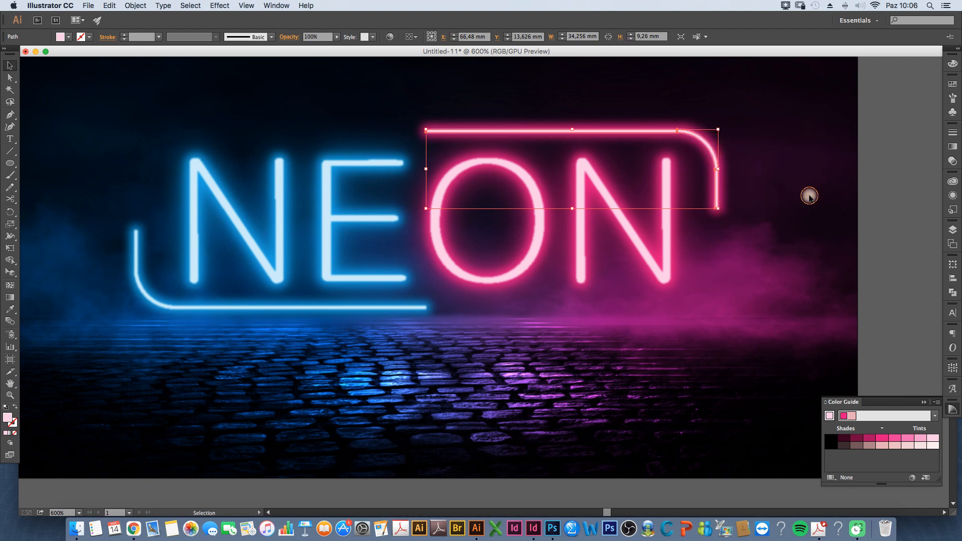
pyautogui.click(812, 194)
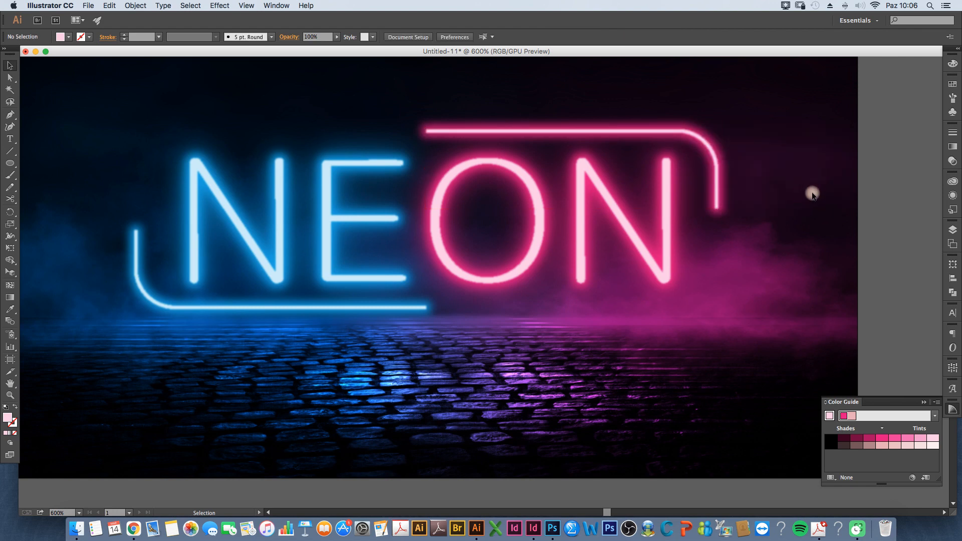
# Duplicate the thick blurred blue corner shape in place and arrange the copy behind the thin light-blue line.
pyautogui.click(154, 236)
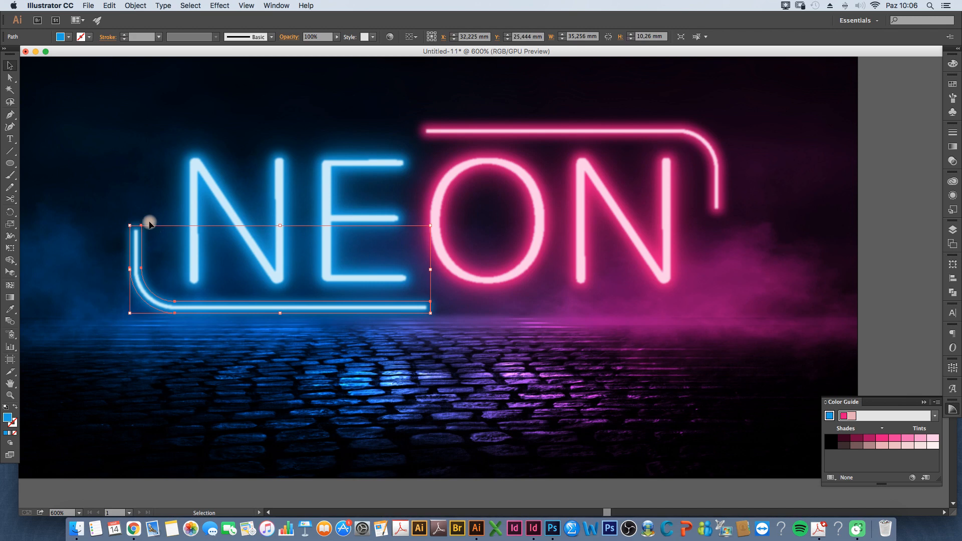
pyautogui.click(116, 6)
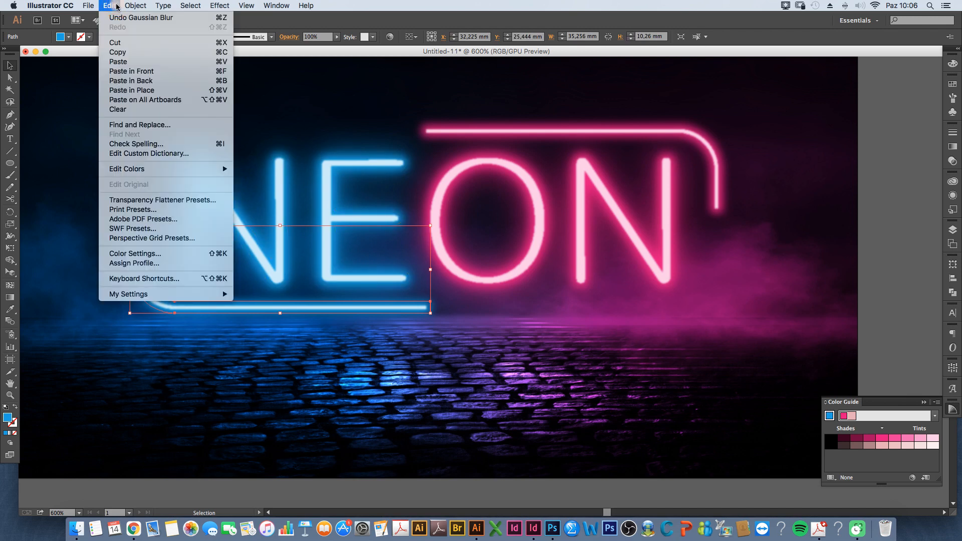
pyautogui.click(120, 52)
pyautogui.click(112, 7)
pyautogui.click(136, 93)
pyautogui.rightClick(134, 258)
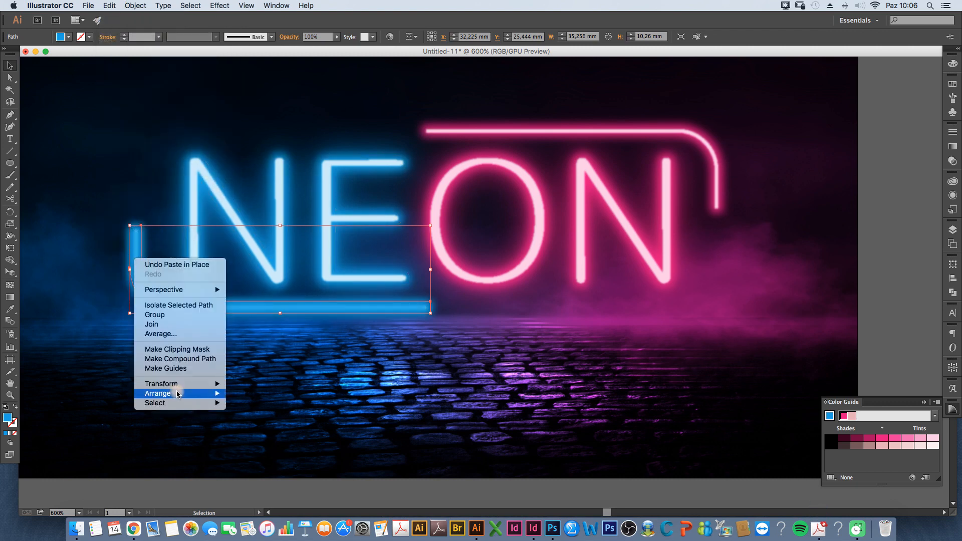
pyautogui.moveTo(180, 395)
pyautogui.click(268, 416)
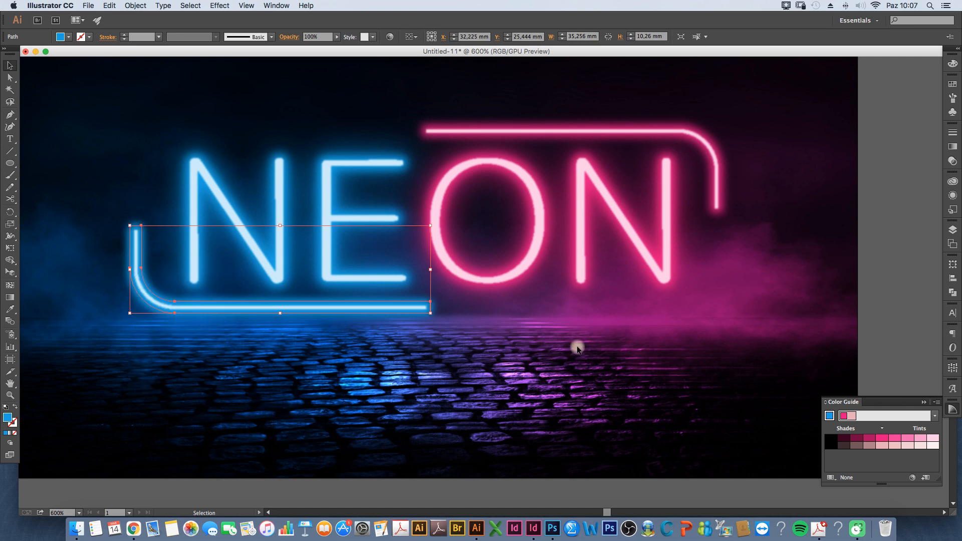
# Increase the existing Gaussian Blur radius on the rear copy of the blue corner shape to about 20 pixels.
pyautogui.click(952, 195)
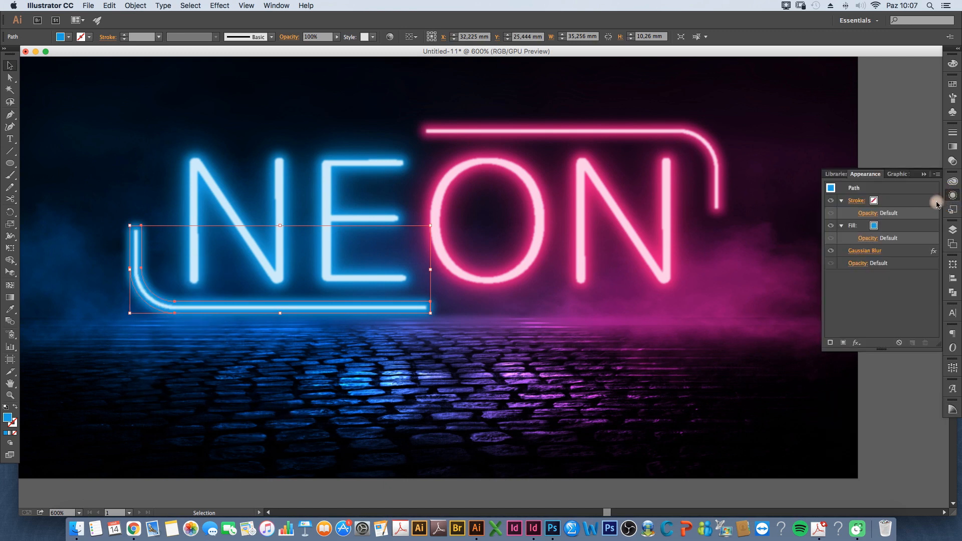
pyautogui.click(870, 253)
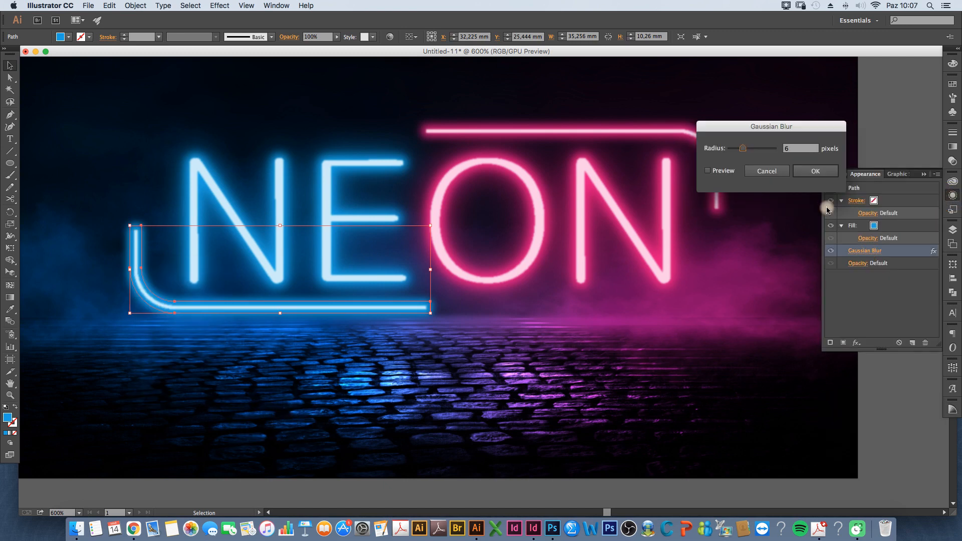
pyautogui.click(722, 169)
pyautogui.moveTo(742, 148); pyautogui.dragTo(755, 151)
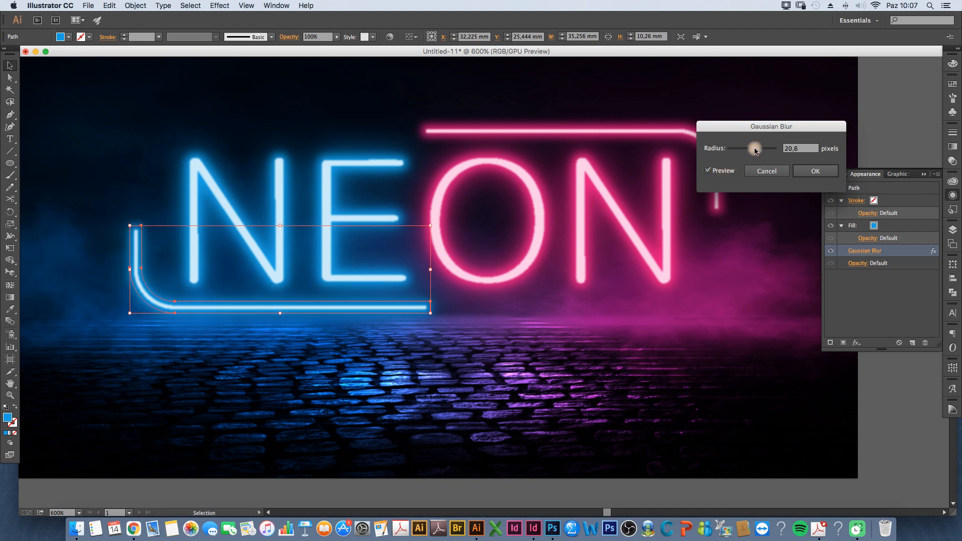
pyautogui.moveTo(819, 148); pyautogui.dragTo(751, 148)
pyautogui.click(714, 171)
pyautogui.moveTo(795, 147); pyautogui.dragTo(770, 149)
pyautogui.click(713, 170)
pyautogui.click(815, 171)
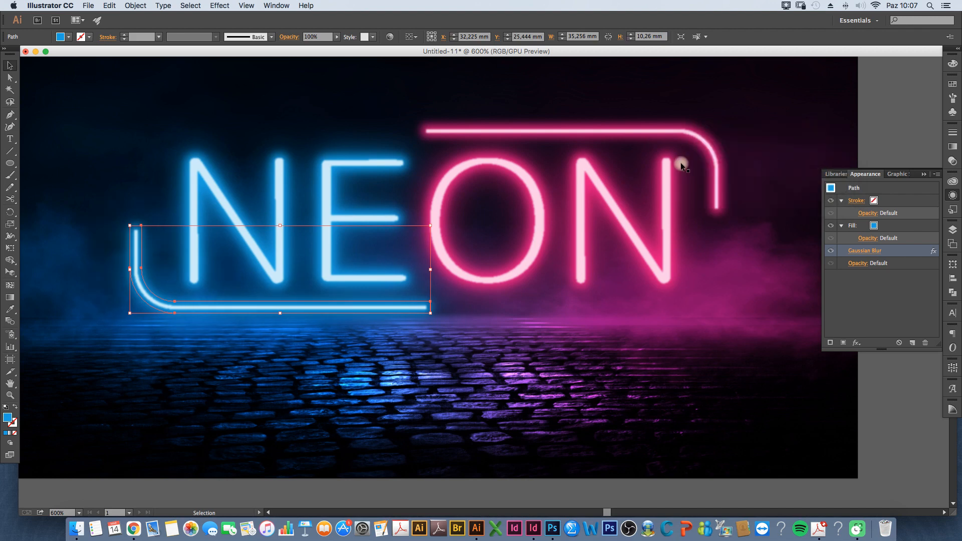
# Duplicate the thick blurred pink corner shape above ON in place and send the copy to the back.
pyautogui.click(387, 120)
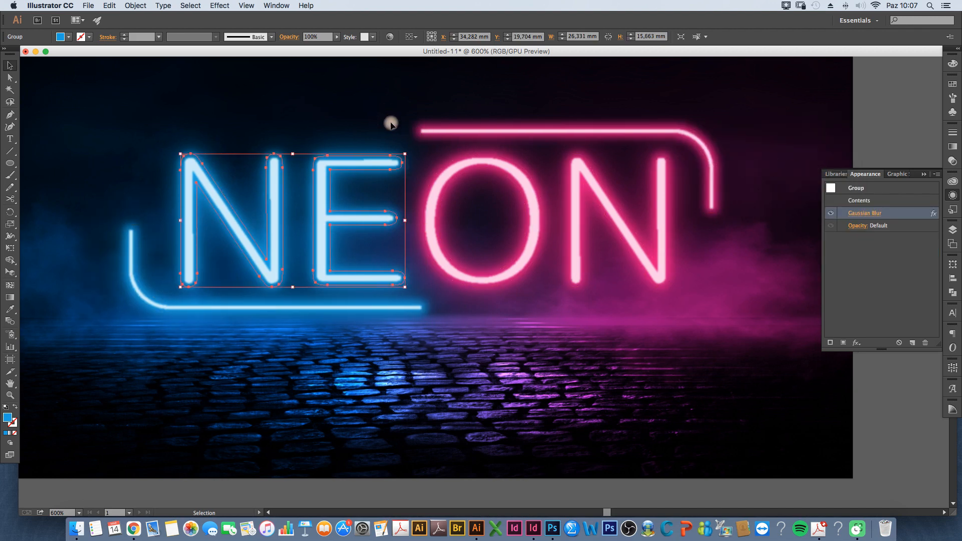
pyautogui.hscroll(3, 419, 124)
pyautogui.click(420, 126)
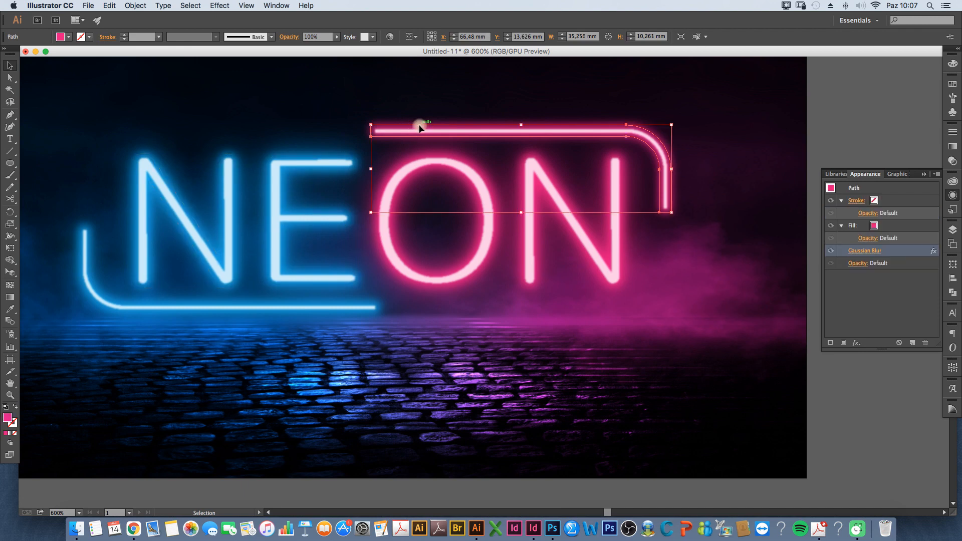
pyautogui.click(109, 6)
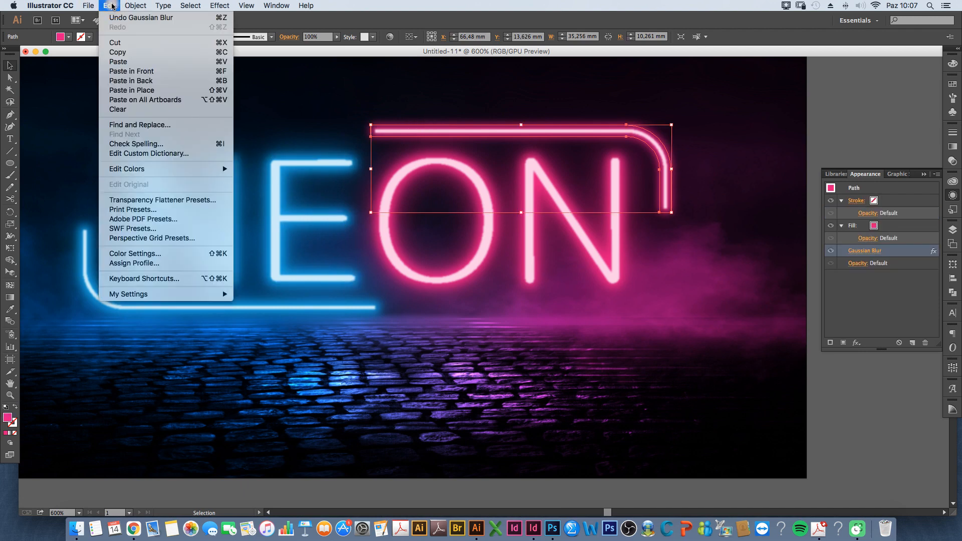
pyautogui.click(119, 52)
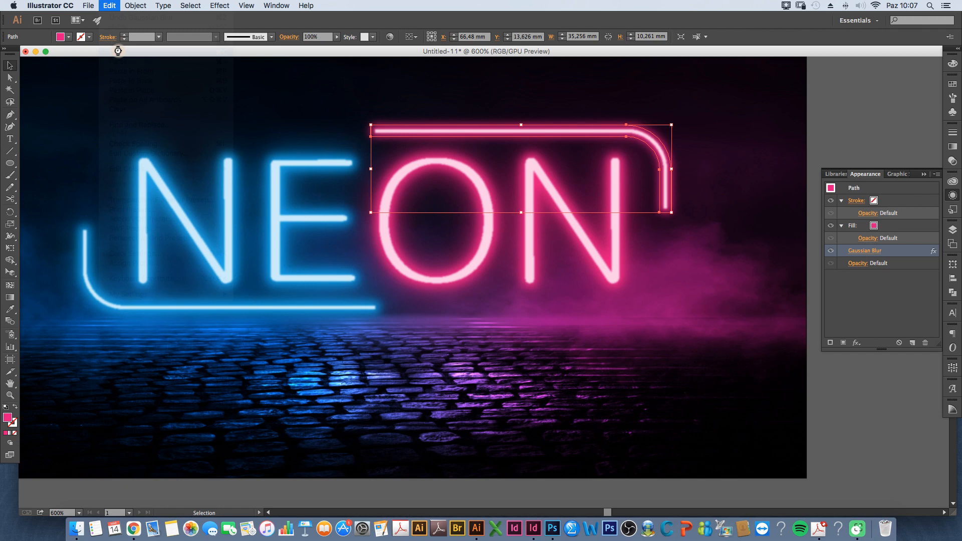
pyautogui.click(111, 6)
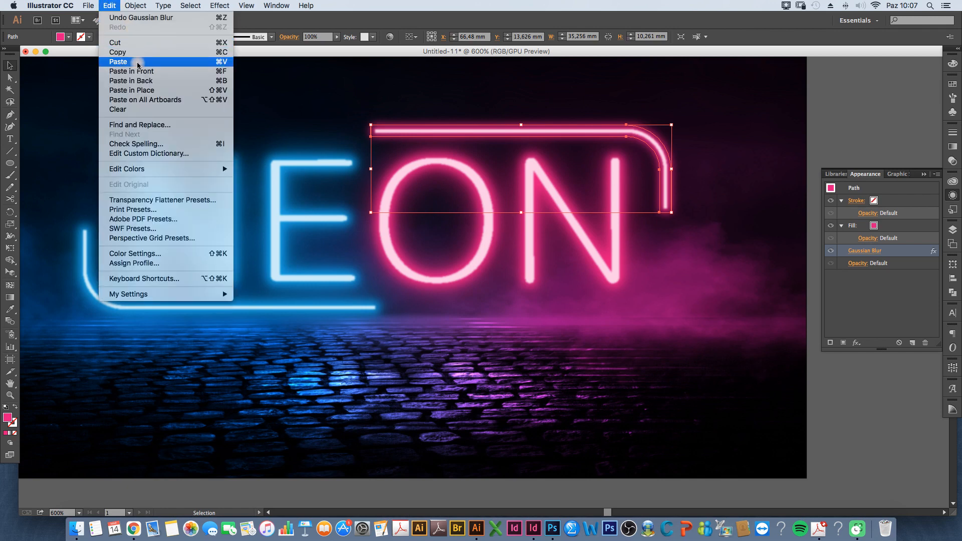
pyautogui.click(132, 91)
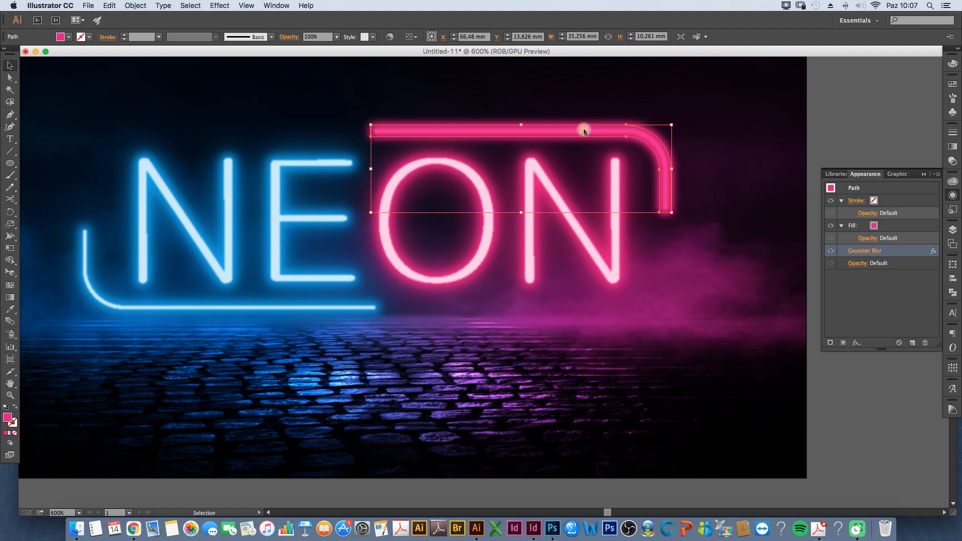
pyautogui.rightClick(584, 131)
pyautogui.moveTo(612, 268)
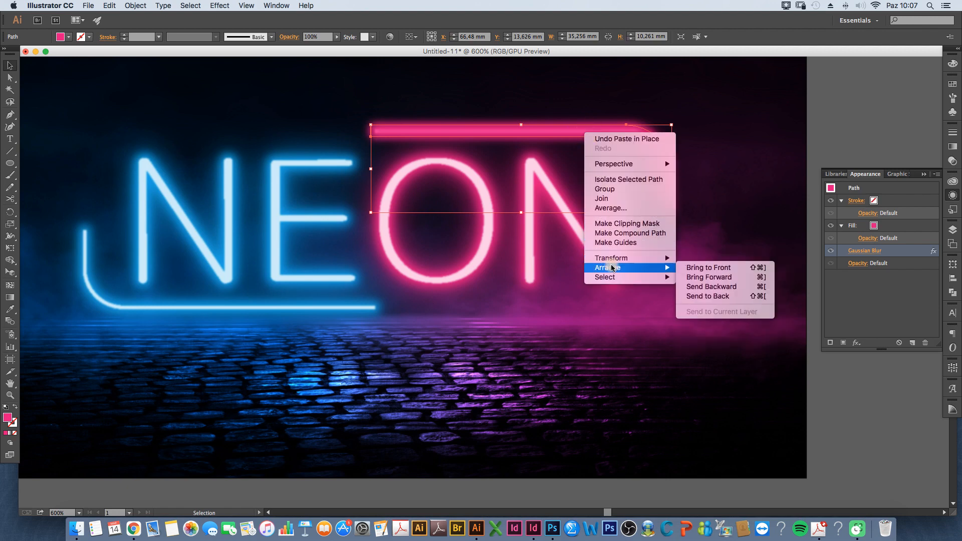
pyautogui.click(721, 296)
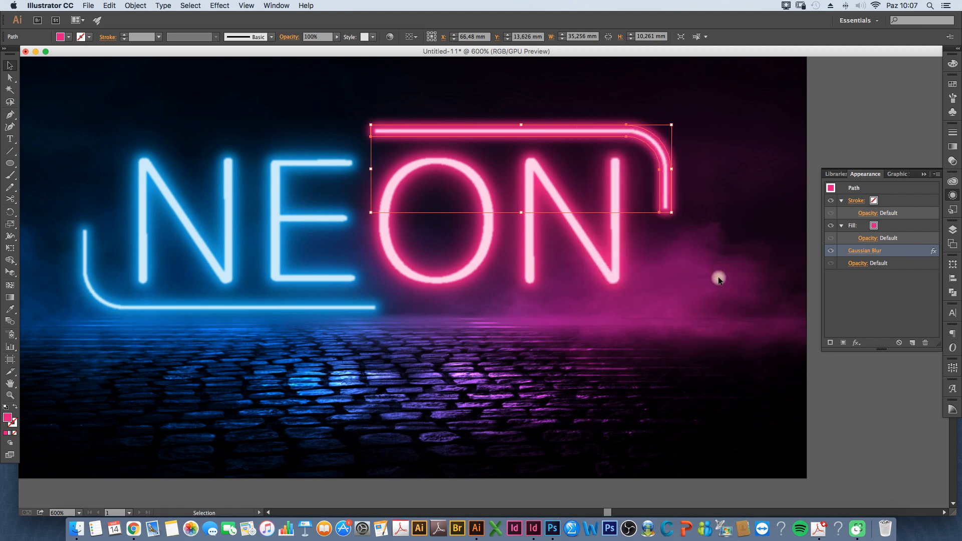
# Set the Gaussian Blur radius of the rear pink corner copy to 20 pixels, deselect it and put away the appearance settings.
pyautogui.click(872, 252)
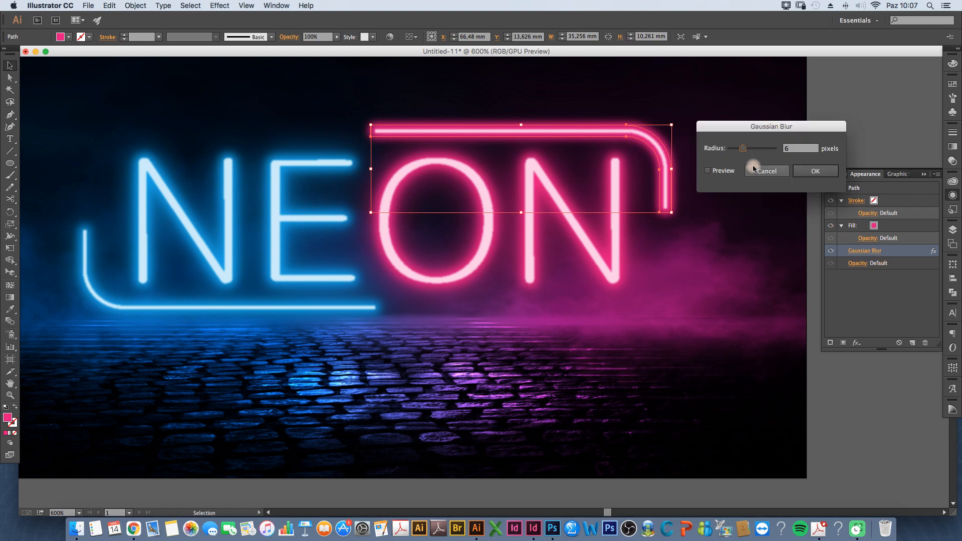
pyautogui.click(723, 170)
pyautogui.doubleClick(794, 148)
pyautogui.write('20')
pyautogui.click(708, 170)
pyautogui.click(816, 171)
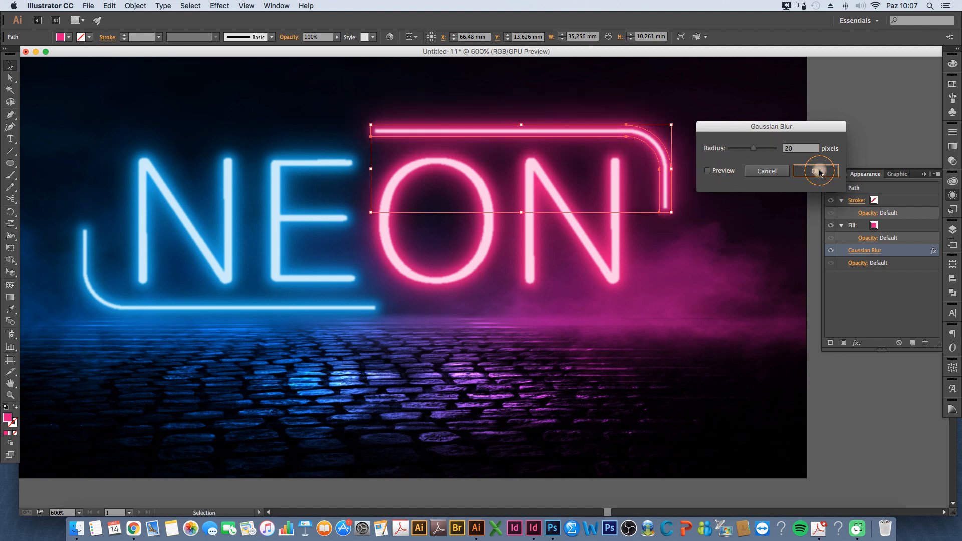
pyautogui.click(470, 126)
pyautogui.press('super+minus')
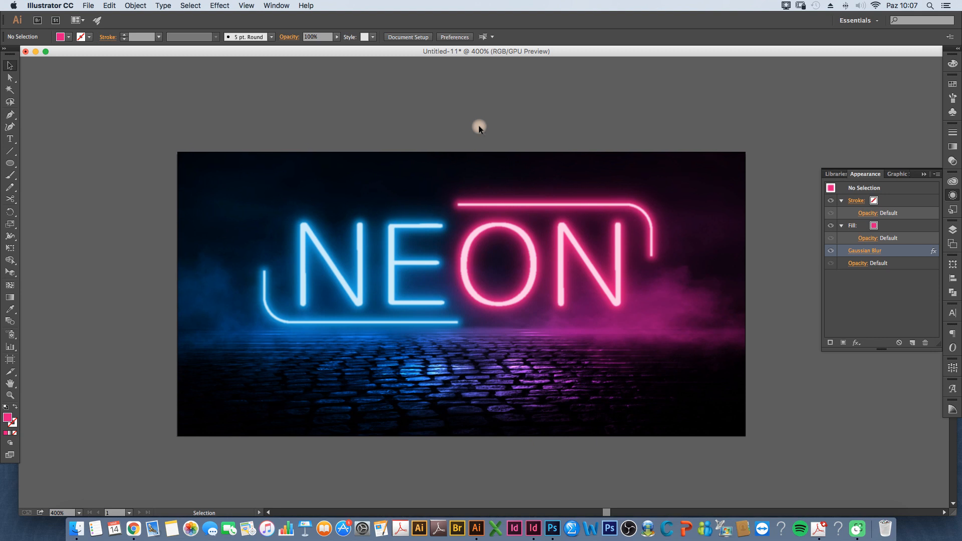
pyautogui.press('super+minus')
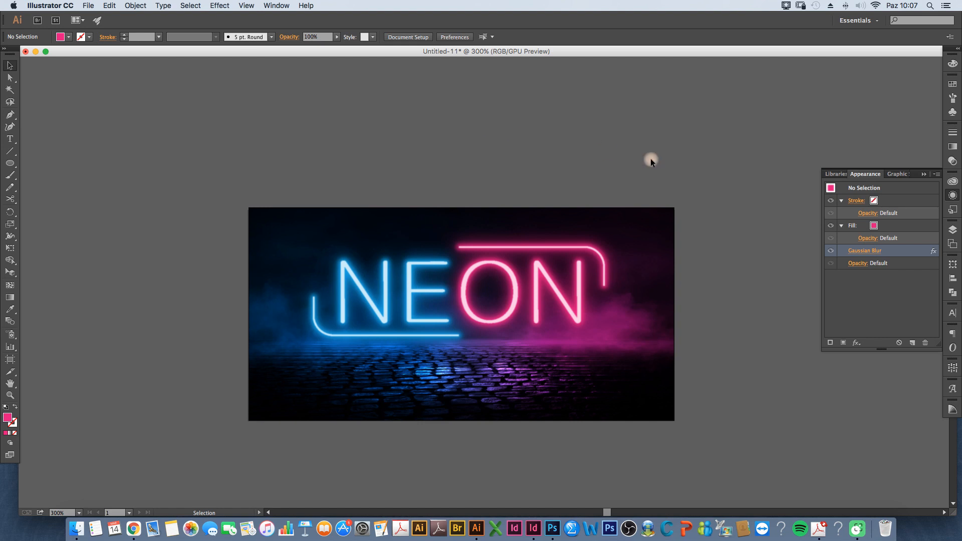
pyautogui.click(923, 174)
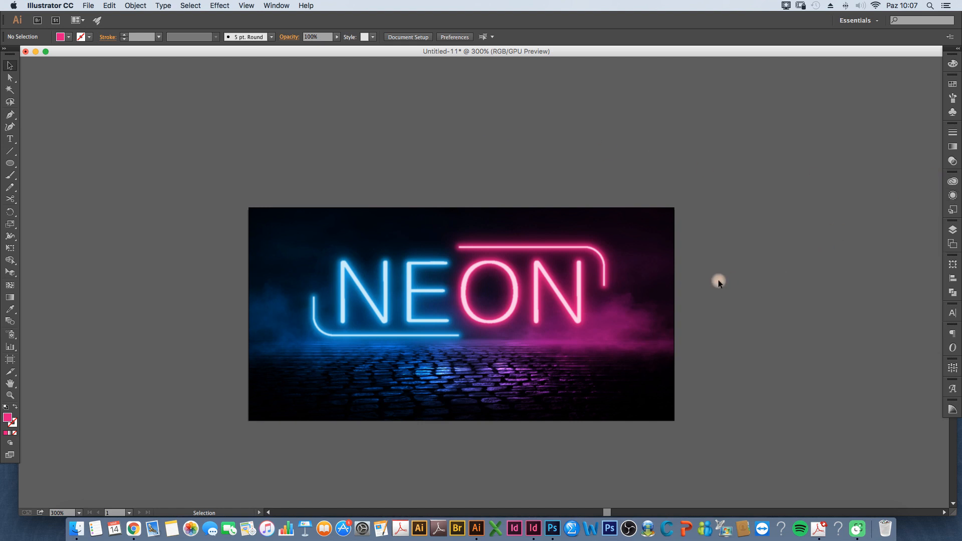